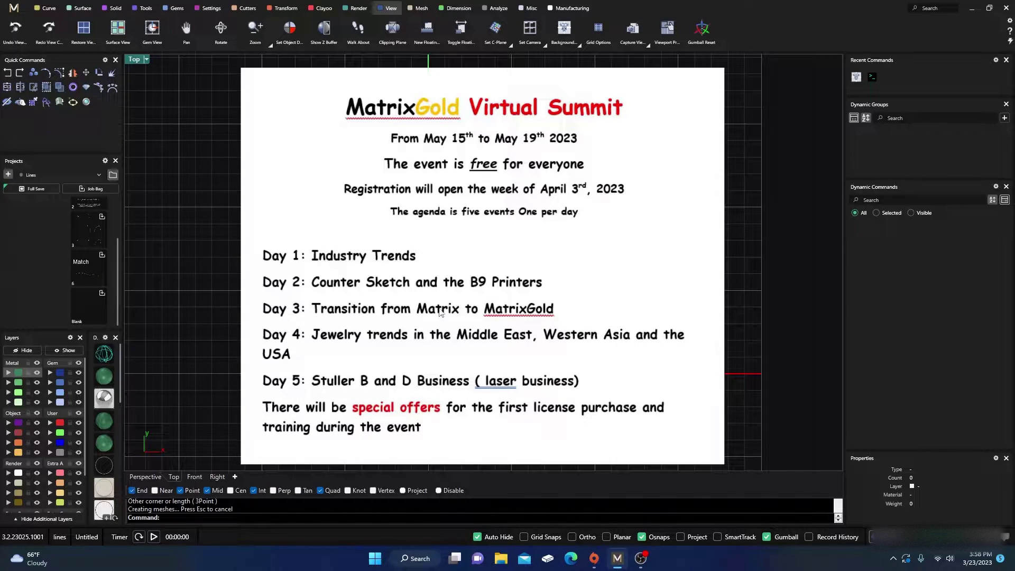
Pan the Top view slightly to position the Degree 1–5 curvature grid
right_click_drag(445, 359, 423, 360)
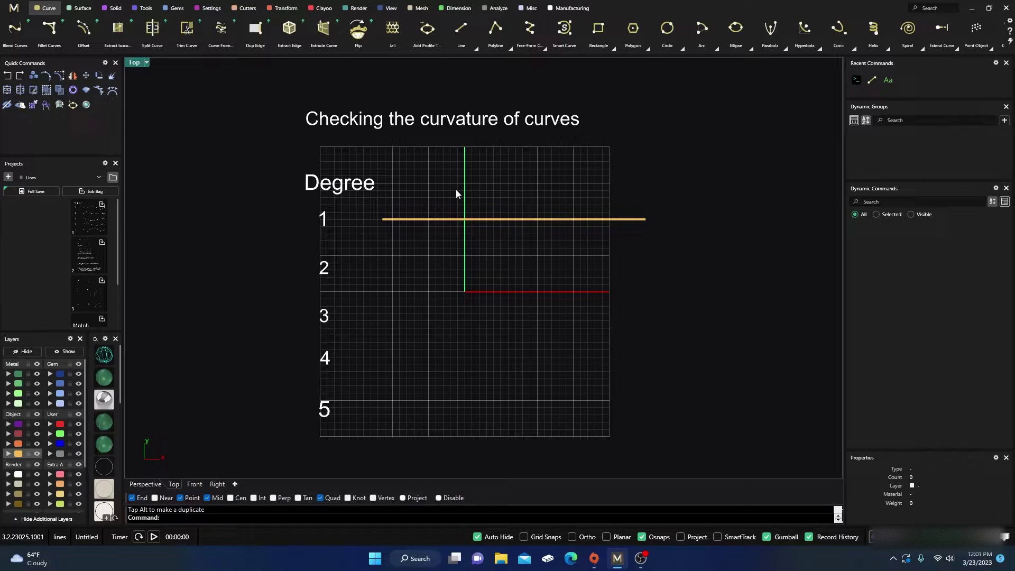
scroll(456, 193, "down", 2)
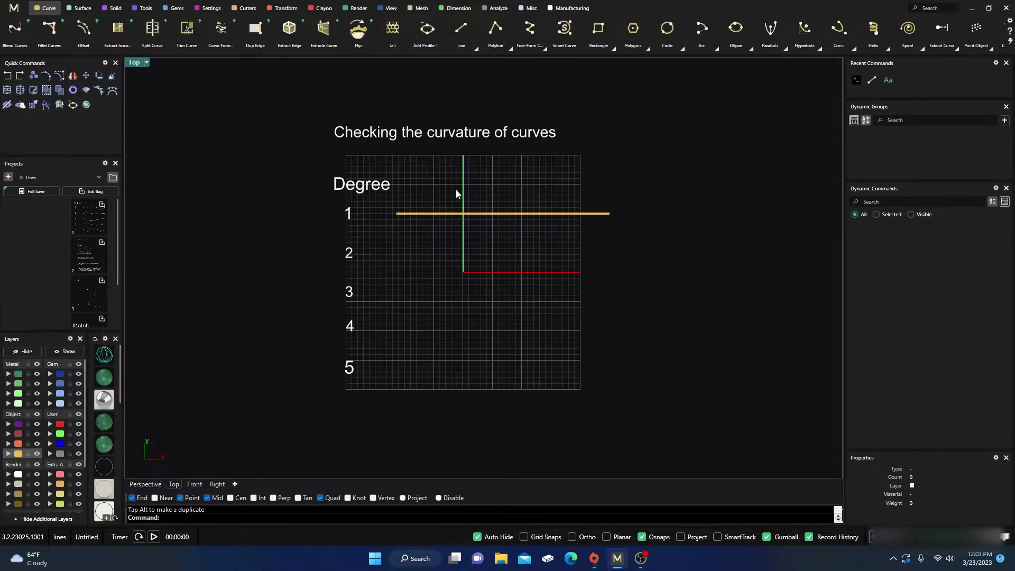
scroll(486, 256, "up", 1)
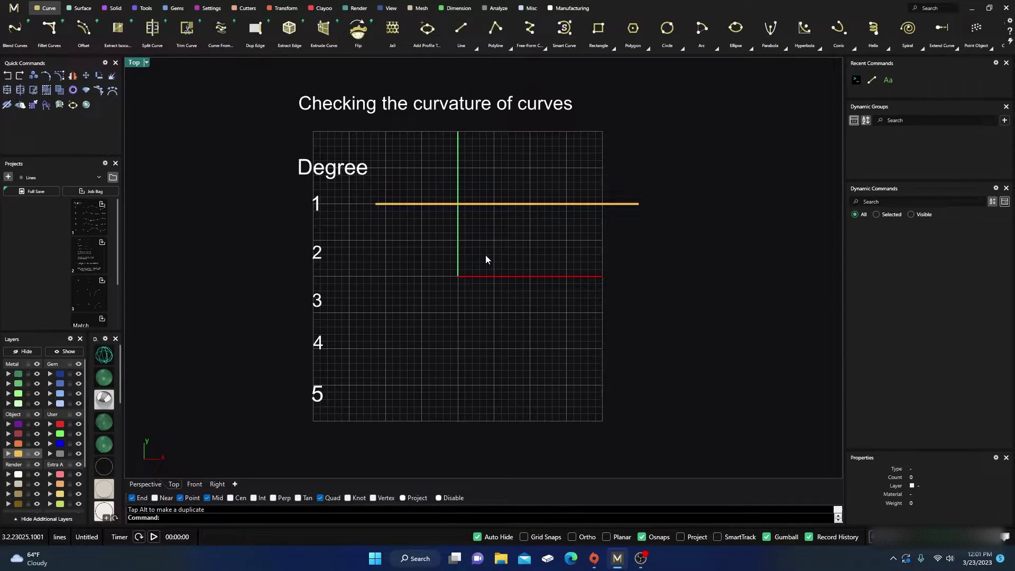
right_click_drag(485, 256, 480, 269)
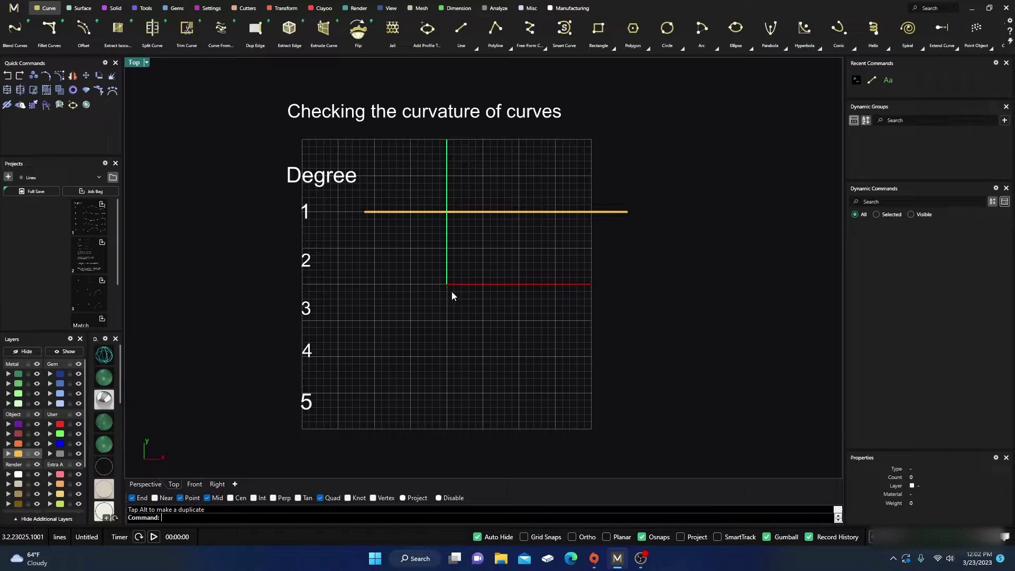
scroll(453, 289, "down", 2)
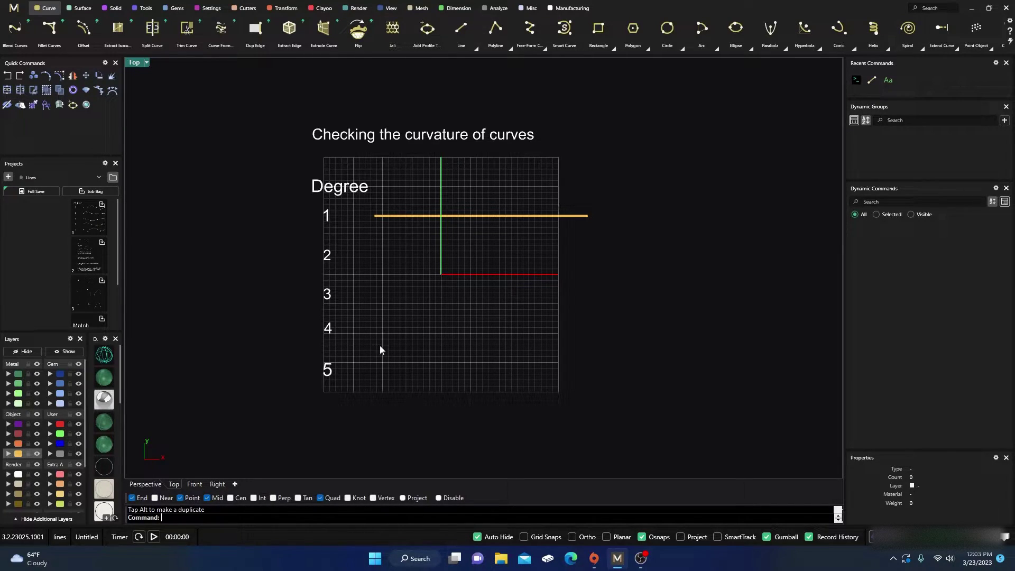
Select and deselect the Degree 1 line a few times, then pan the grid up slightly
left_click(433, 217)
left_click(426, 185)
left_click(446, 213)
left_click(443, 184)
right_click_drag(461, 166, 464, 157)
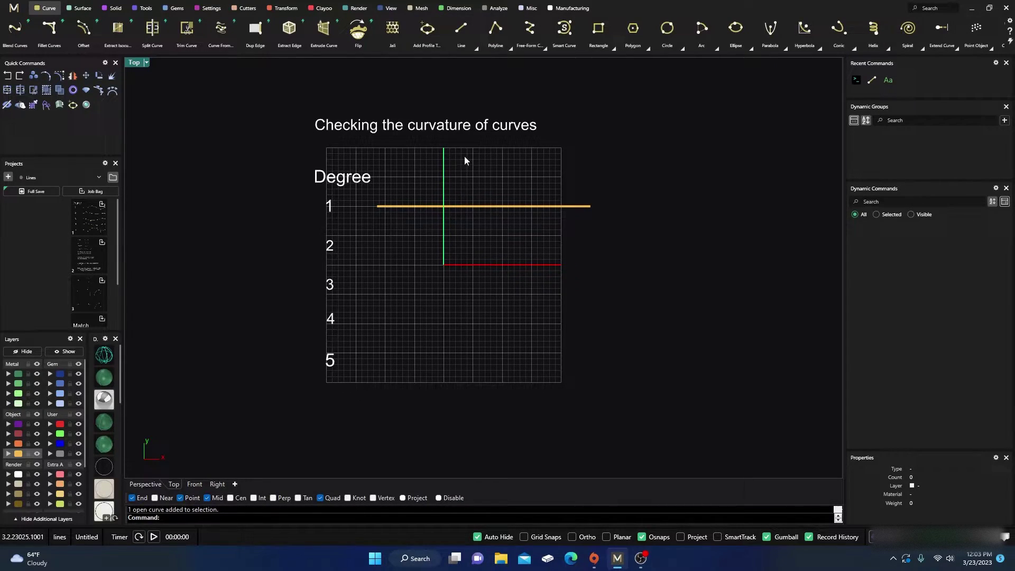
Run What on the Degree 1 line, confirming a 36.363-long line, and reselect it
left_click(448, 207)
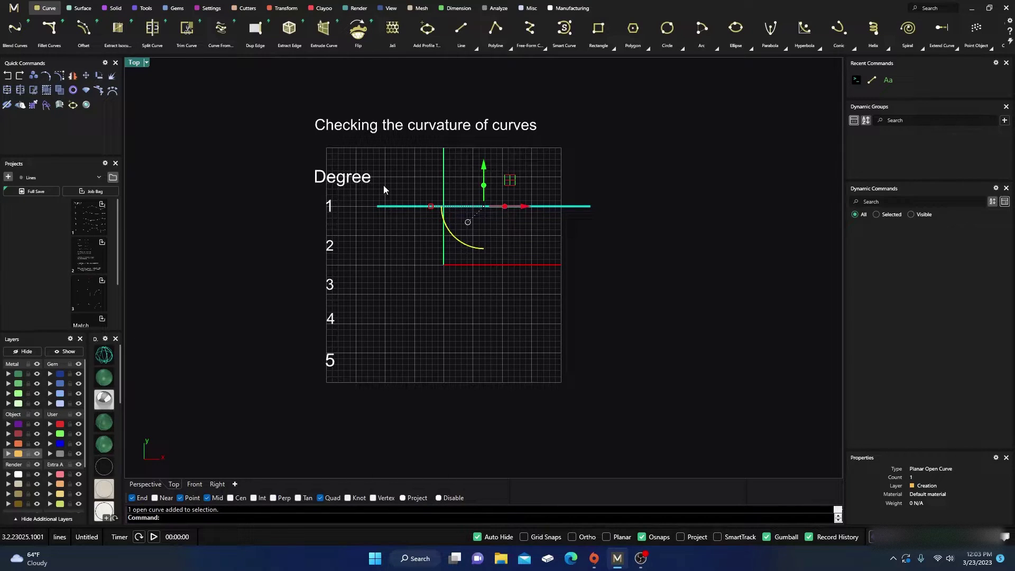
type("What")
key("Return")
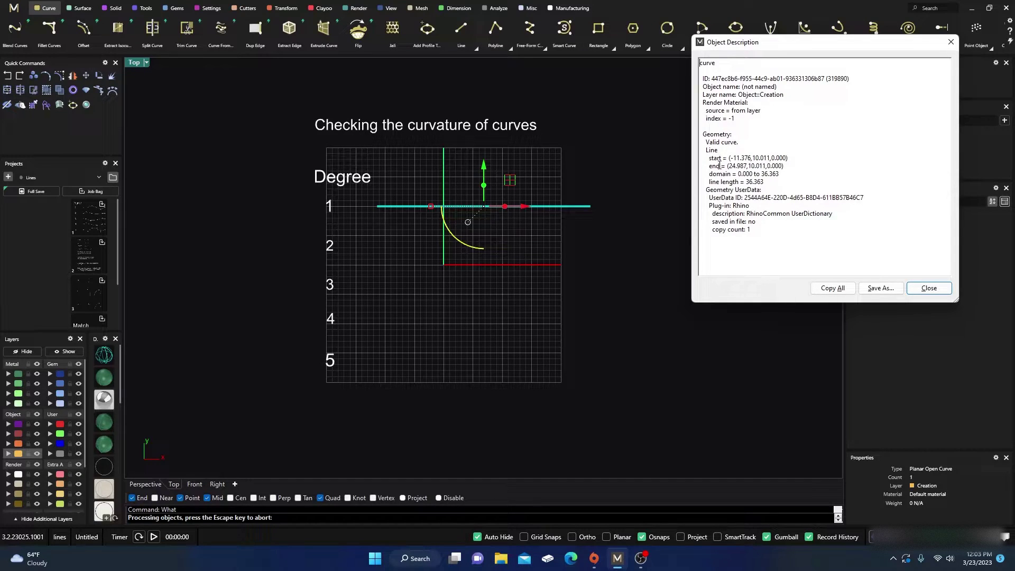
left_click(928, 288)
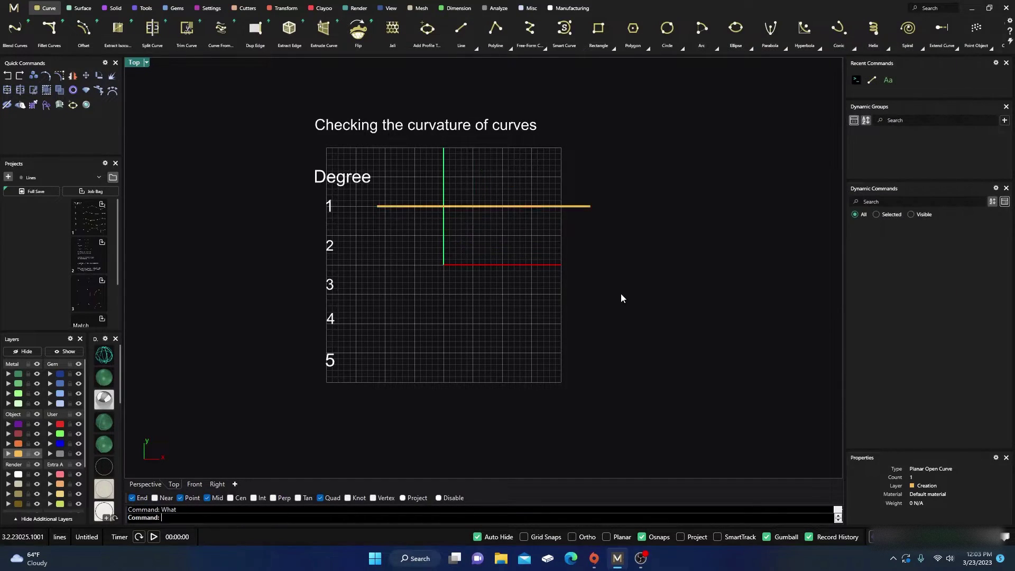
left_click(465, 209)
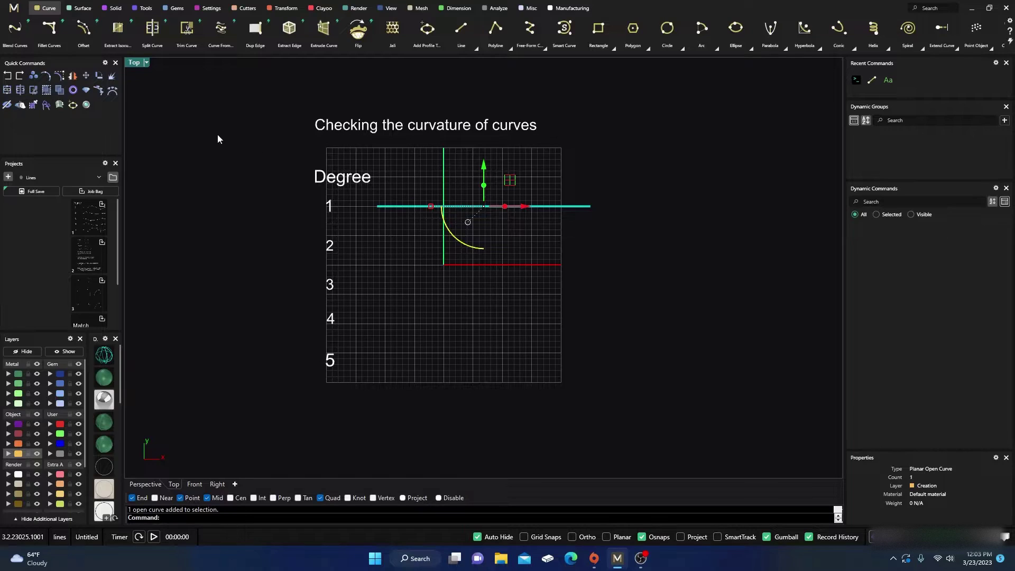
Turn off the line's curvature graph and gumball-copy the Degree 1 line down the grid
left_click(60, 77)
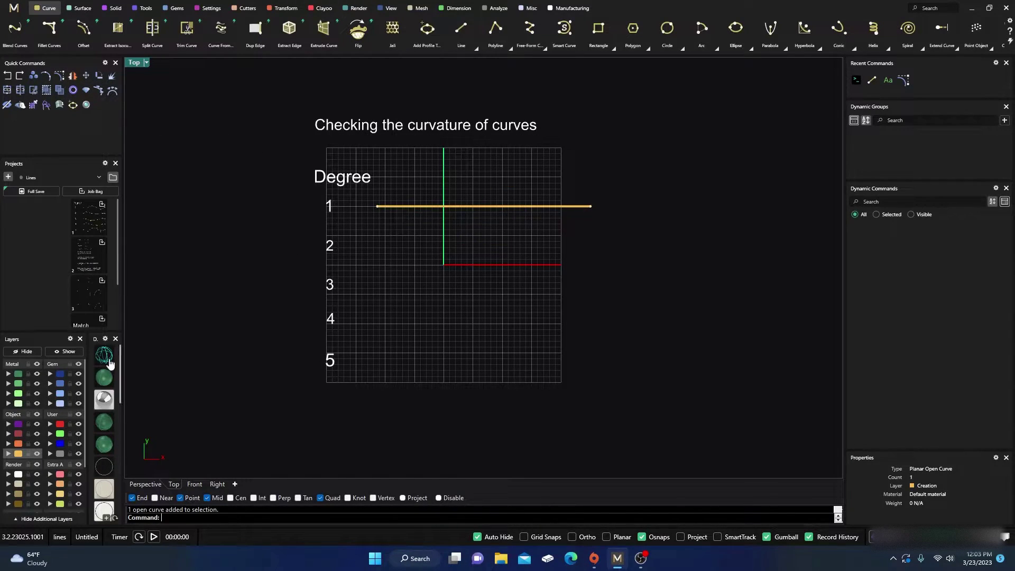
key("Escape")
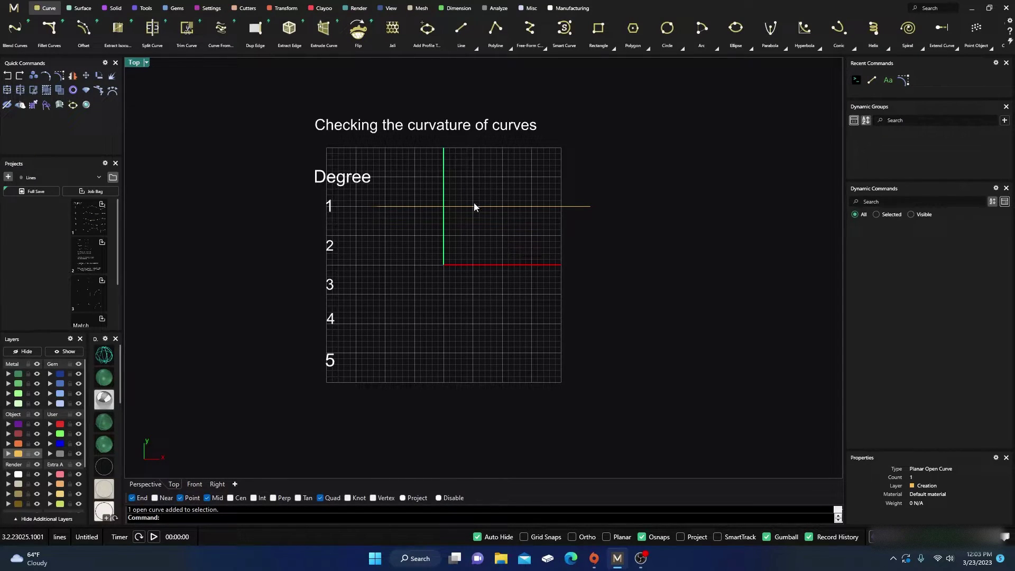
left_click(475, 206)
left_click_drag(484, 167, 486, 209)
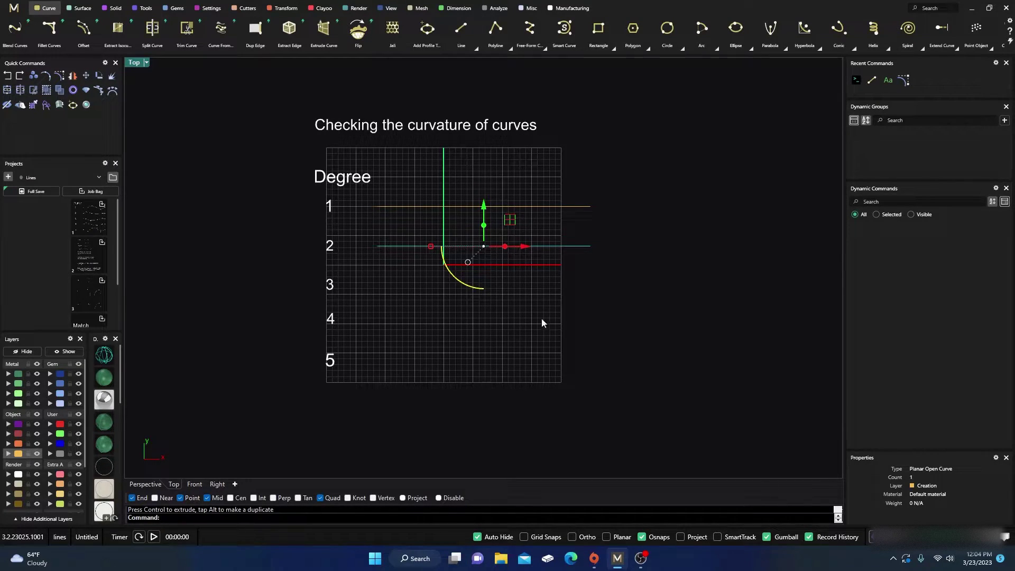
key("Delete")
left_click_drag(485, 208, 488, 321)
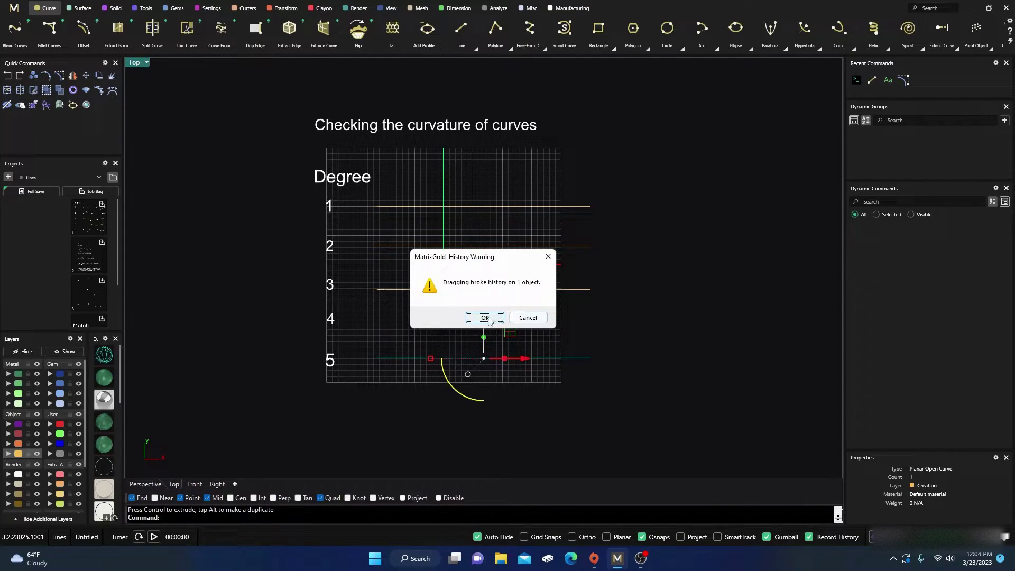
Reposition the row 2 copy, accepting the broken-history warning
left_click(527, 318)
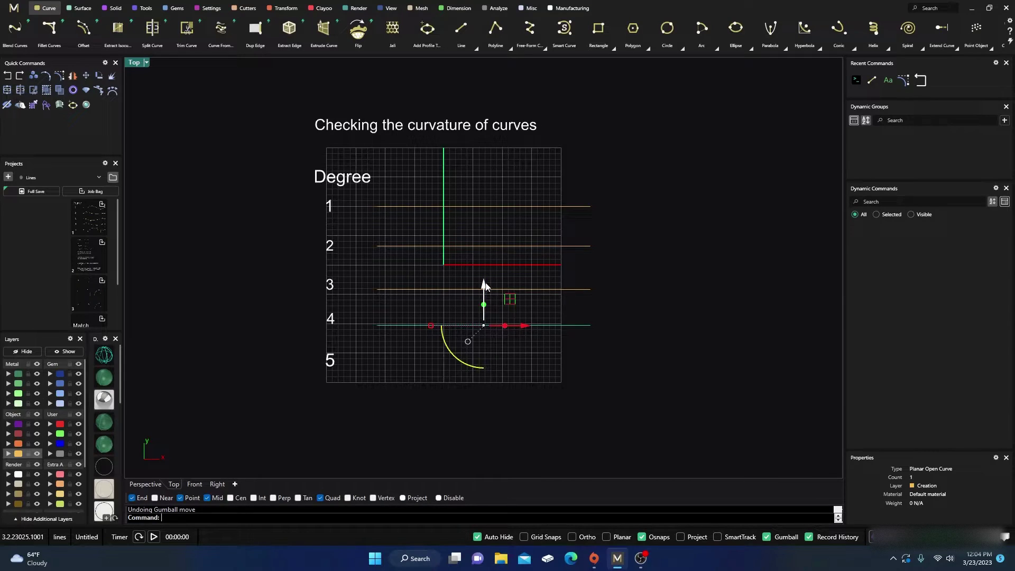
left_click_drag(486, 286, 486, 338)
key("ctrl+z")
left_click(481, 251)
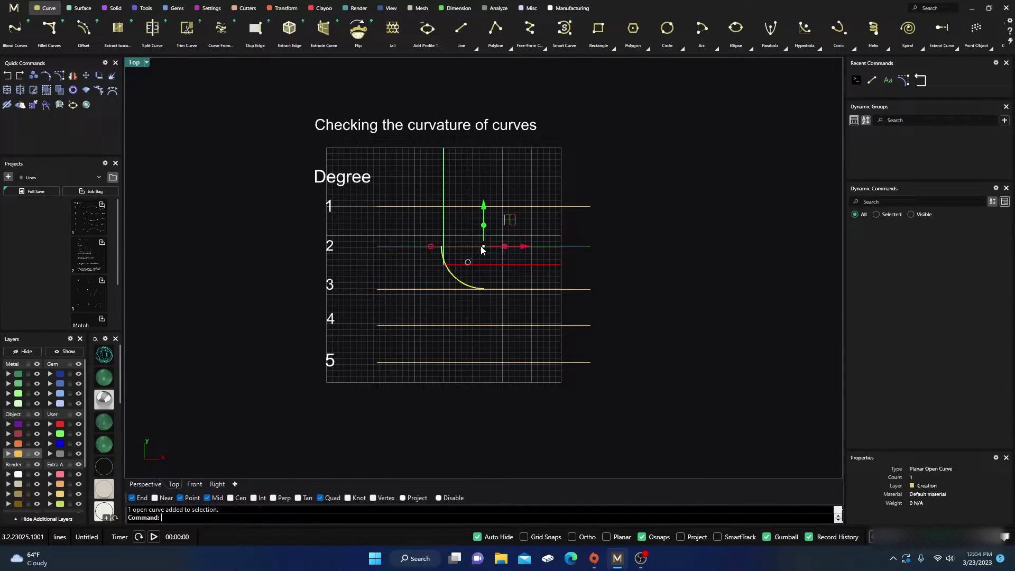
left_click_drag(483, 212, 484, 194)
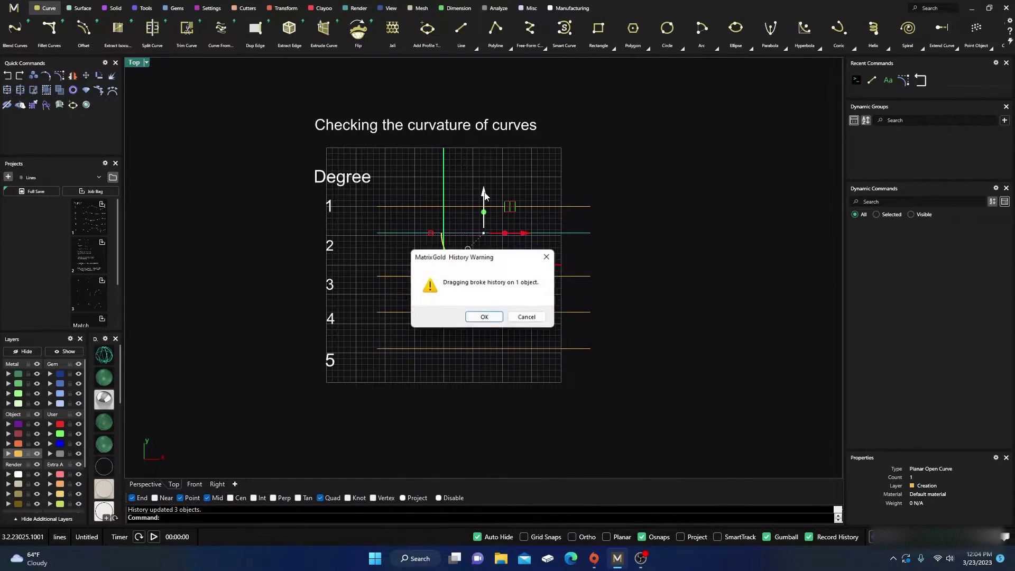
left_click(484, 316)
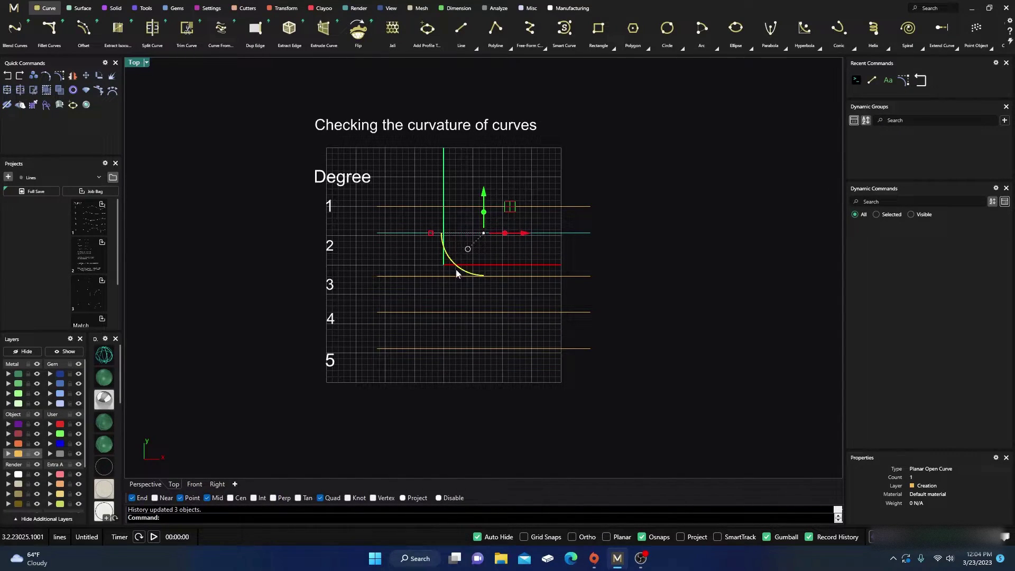
mouse_move(484, 192)
left_mouse_down()
mouse_move(485, 217)
mouse_move(484, 208)
left_mouse_up()
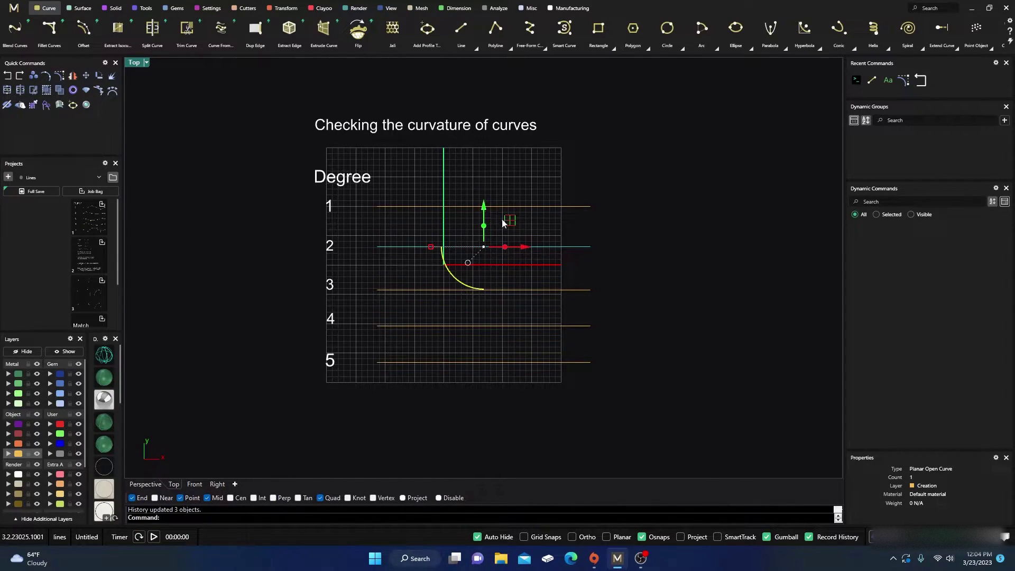
Nudge the row 3 copy into place, accepting the broken-history warning
left_click(503, 222)
left_click(466, 289)
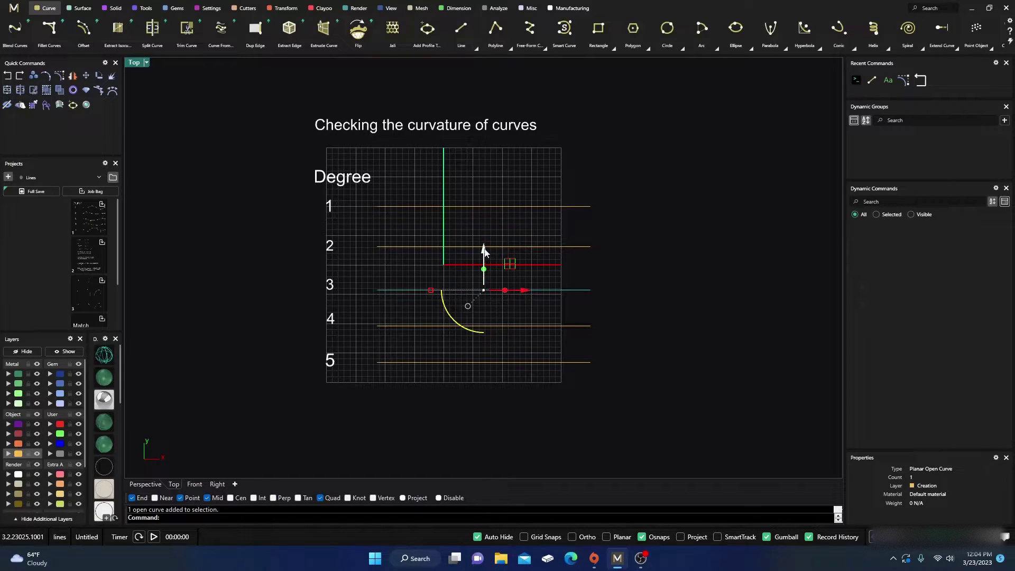
left_click_drag(484, 252, 483, 237)
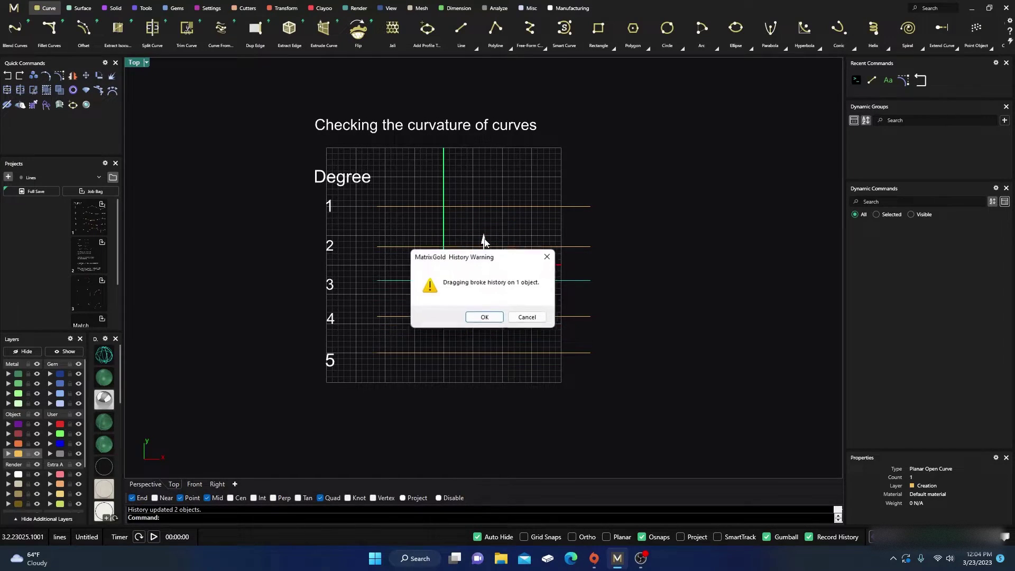
left_click(485, 317)
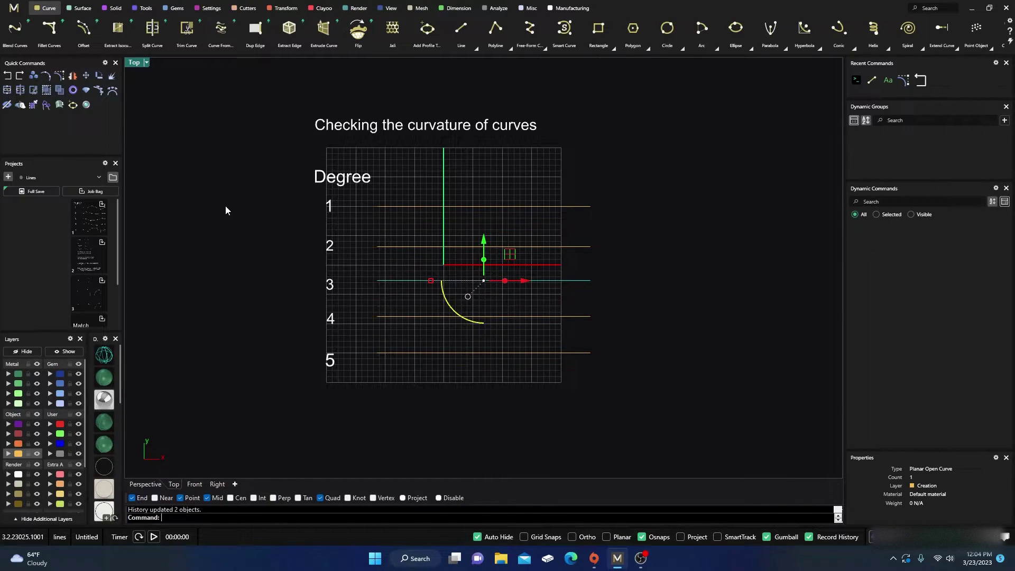
left_click(706, 300)
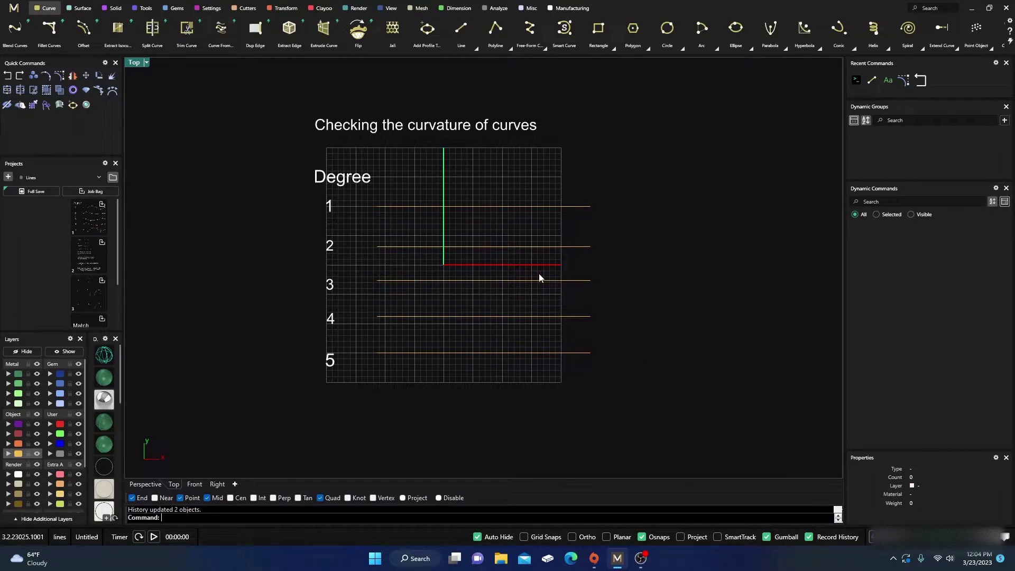
left_click(509, 284)
left_click_drag(487, 246, 483, 249)
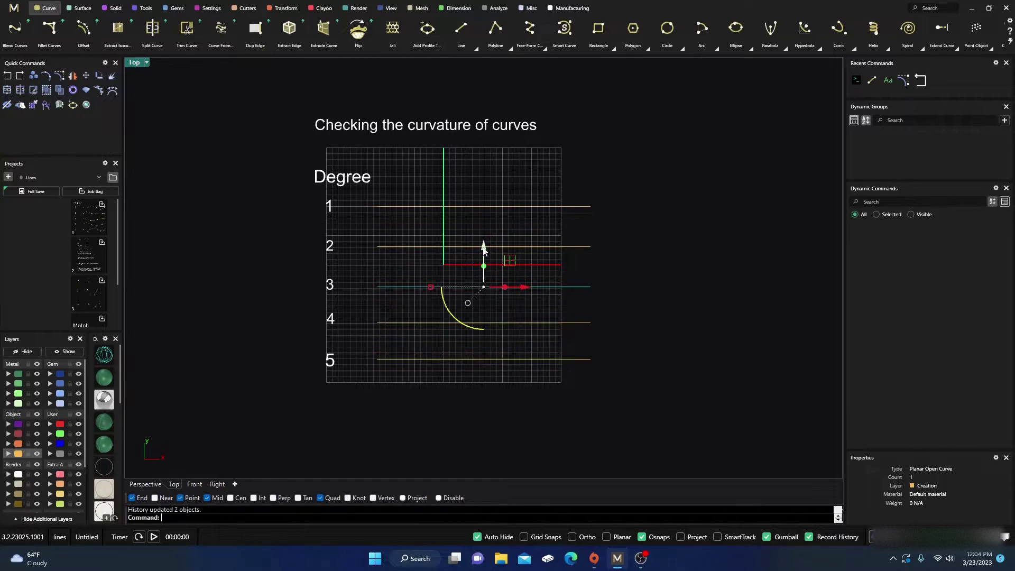
left_click(631, 301)
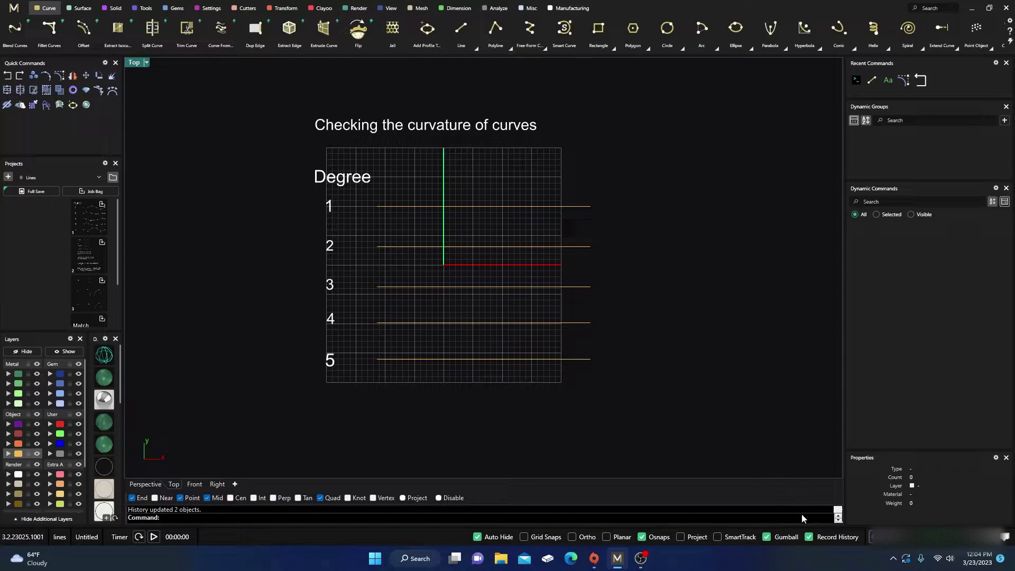
Turn off Record History and delete the copies on rows 2–5
left_click(809, 536)
left_click_drag(656, 408, 537, 233)
key("Delete")
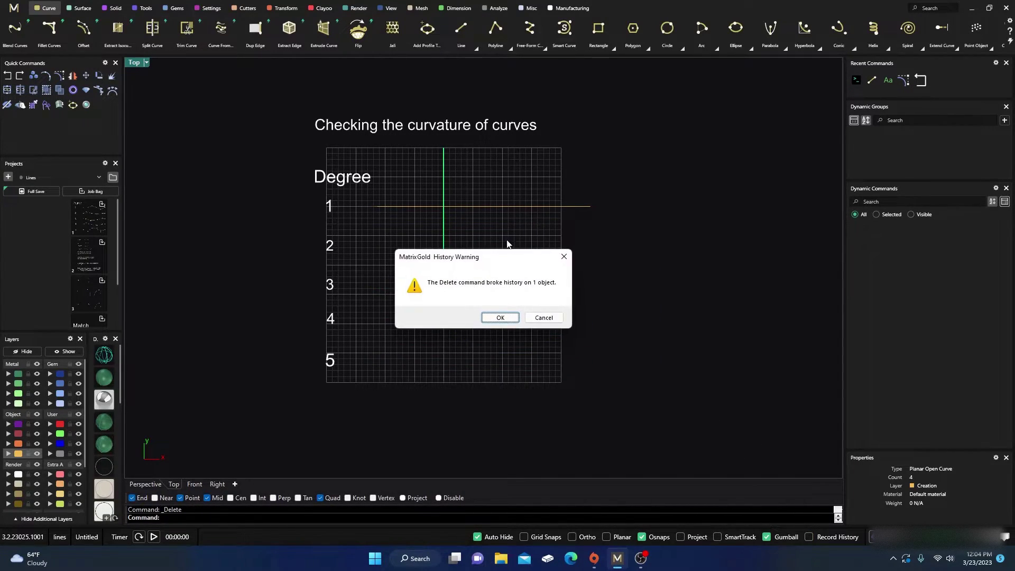
left_click(499, 316)
left_click(464, 206)
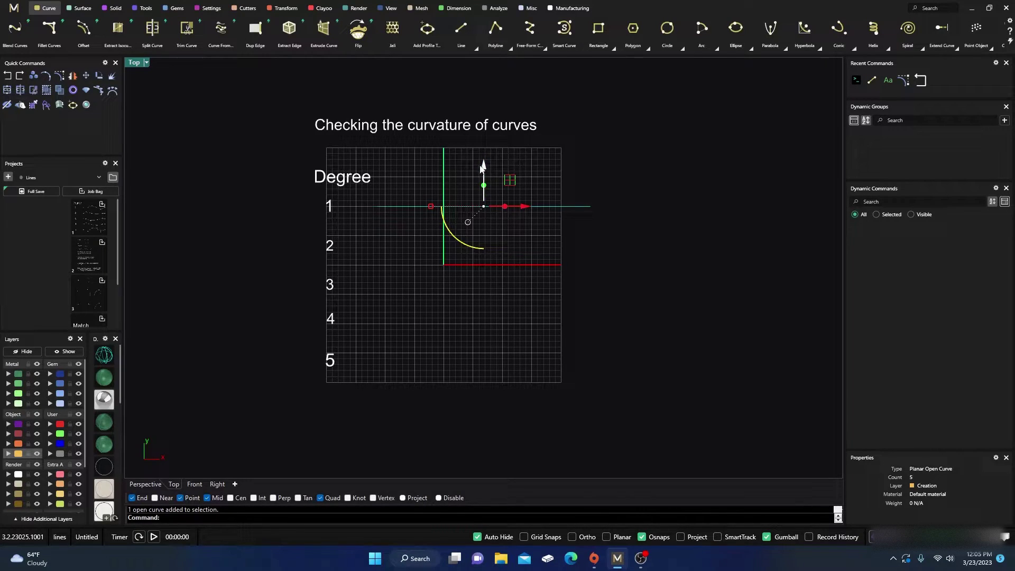
left_click_drag(478, 166, 484, 328)
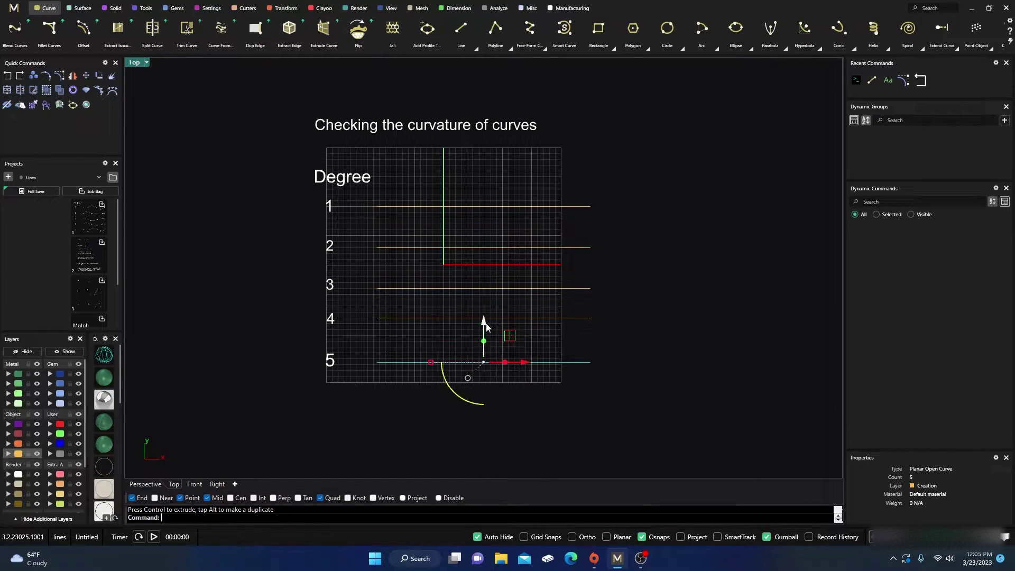
left_click_drag(483, 287, 483, 292)
left_click(642, 179)
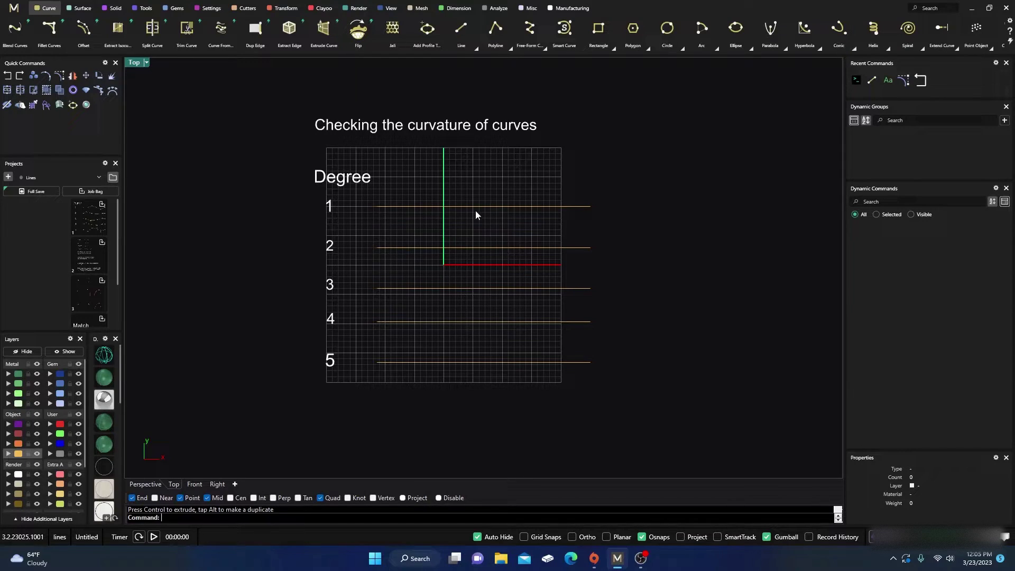
left_click(464, 246)
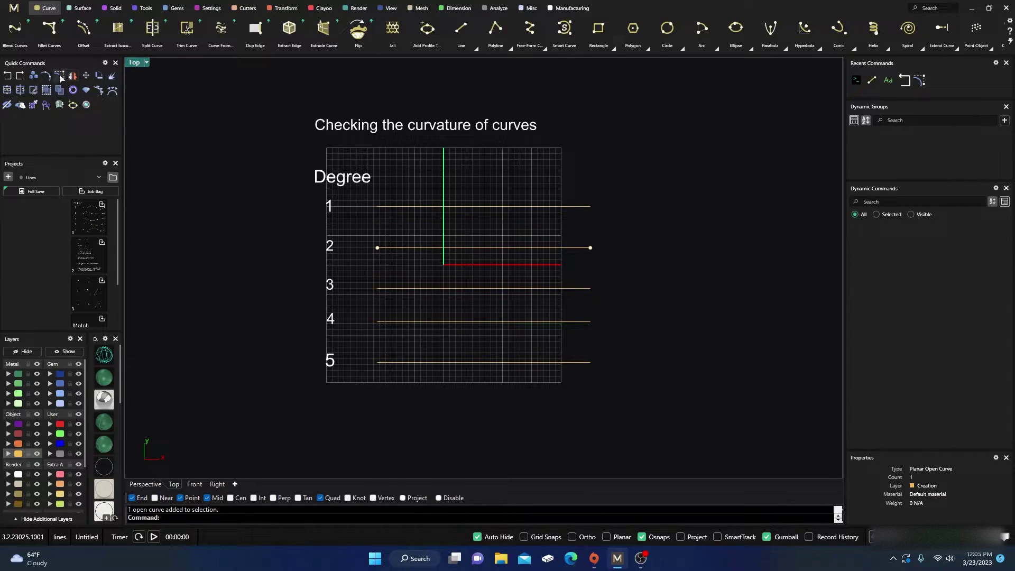
Show control points and use ChangeDegree to make the row 2 curve degree 2
left_click(67, 76)
key("Return")
left_click(446, 252)
type("ChangeDegree")
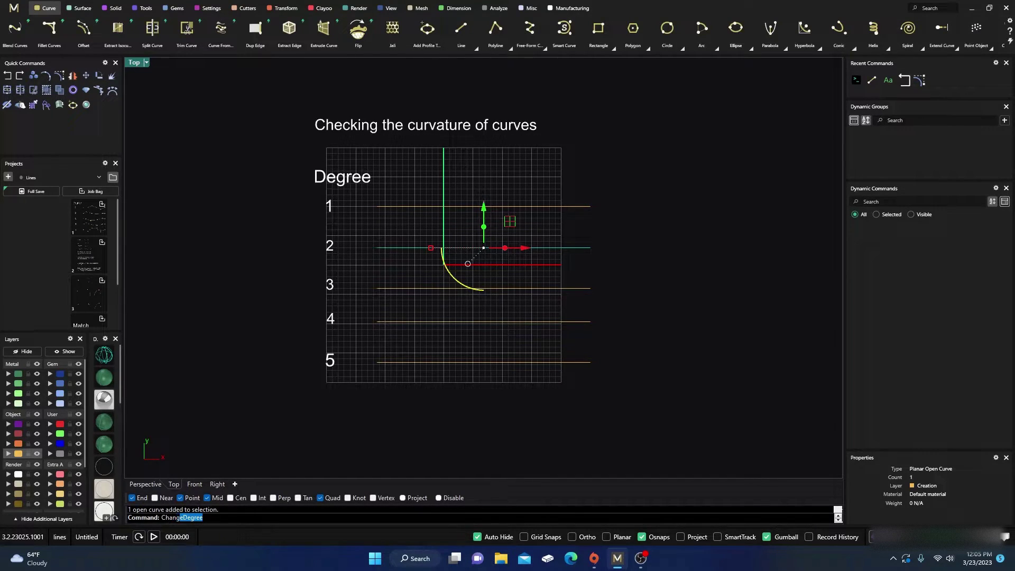
key("Return")
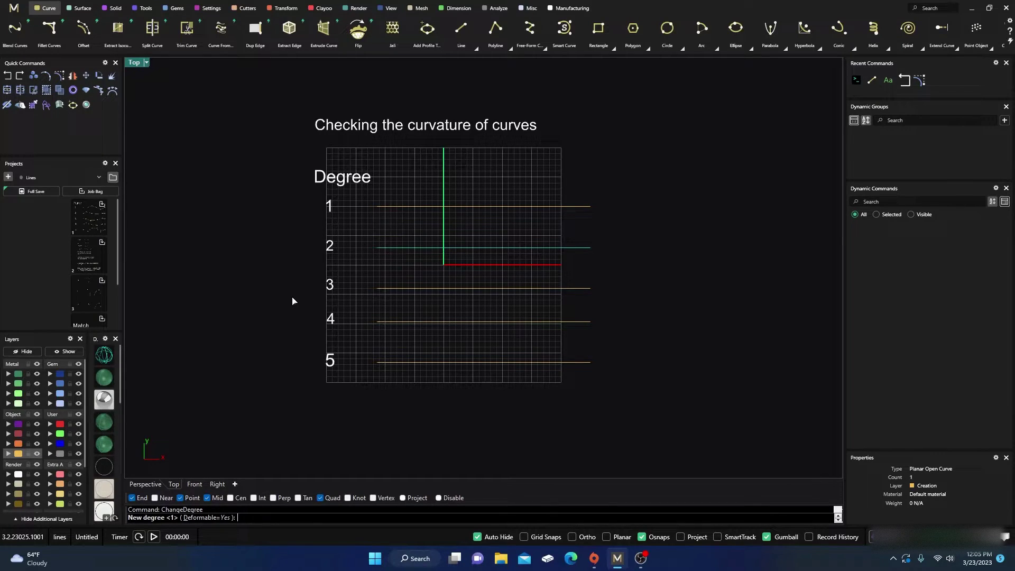
type("2")
key("Return")
key("Escape")
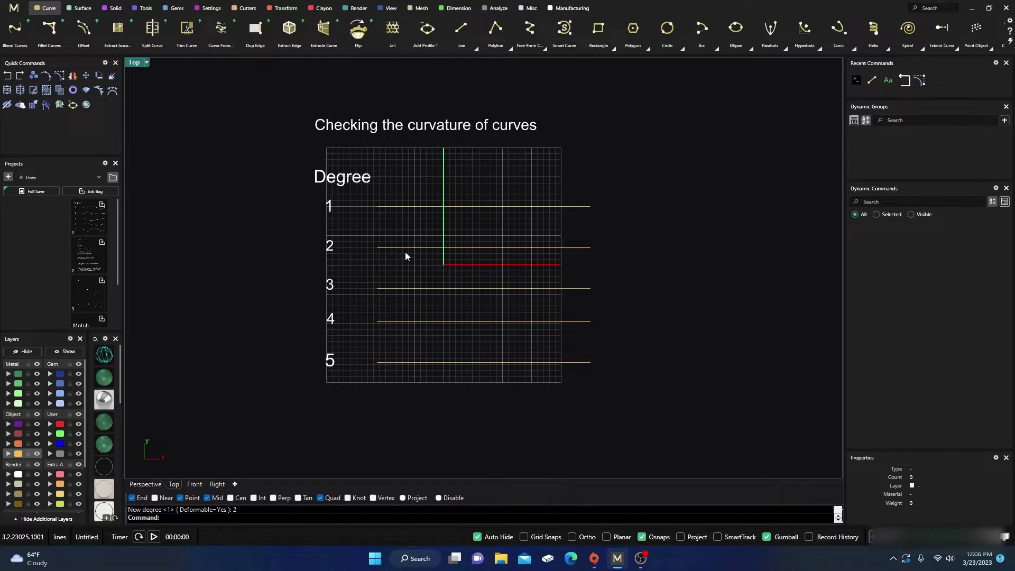
left_click(405, 252)
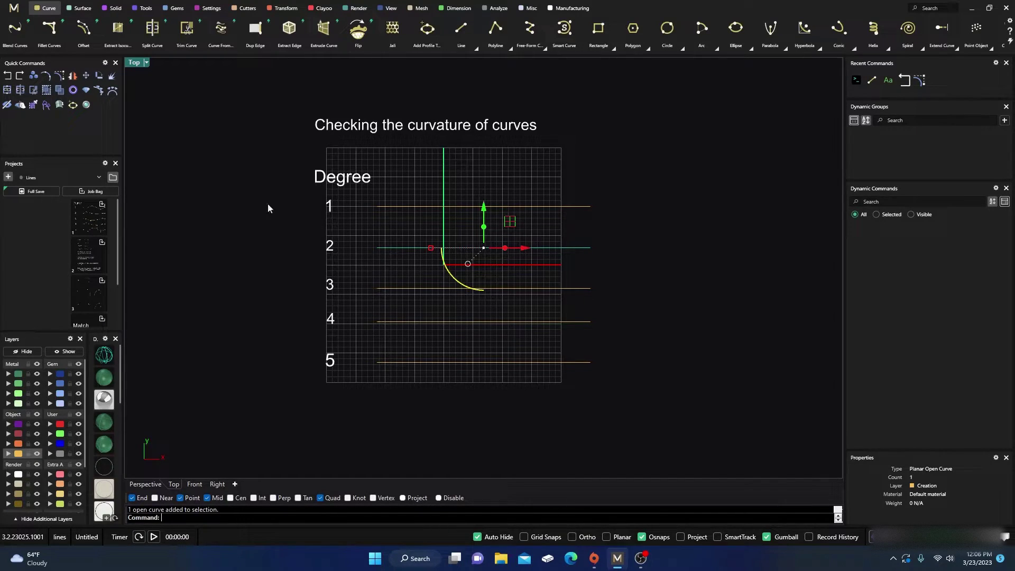
left_click(61, 76)
left_click(436, 249)
key("Escape")
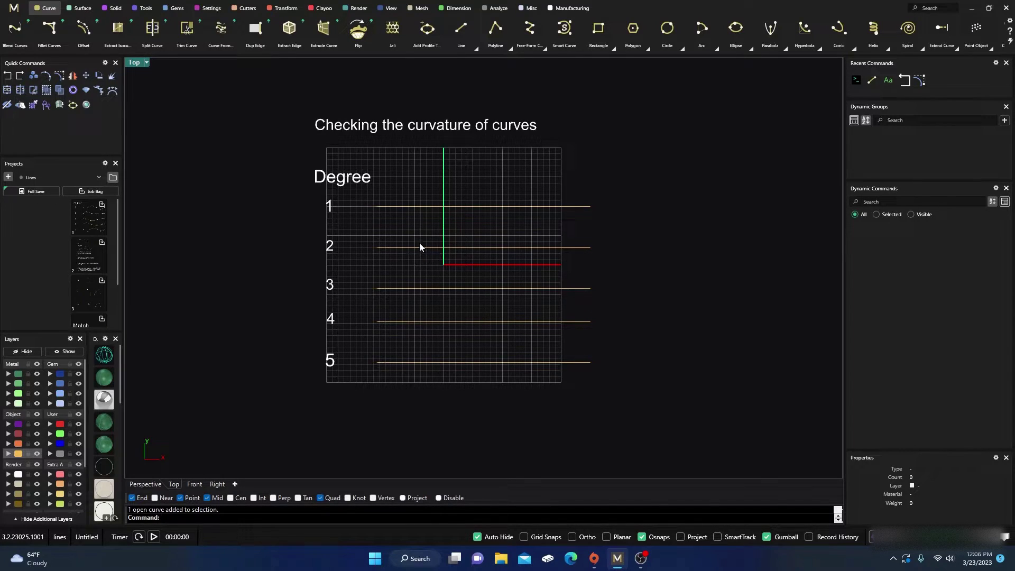
left_click(427, 206)
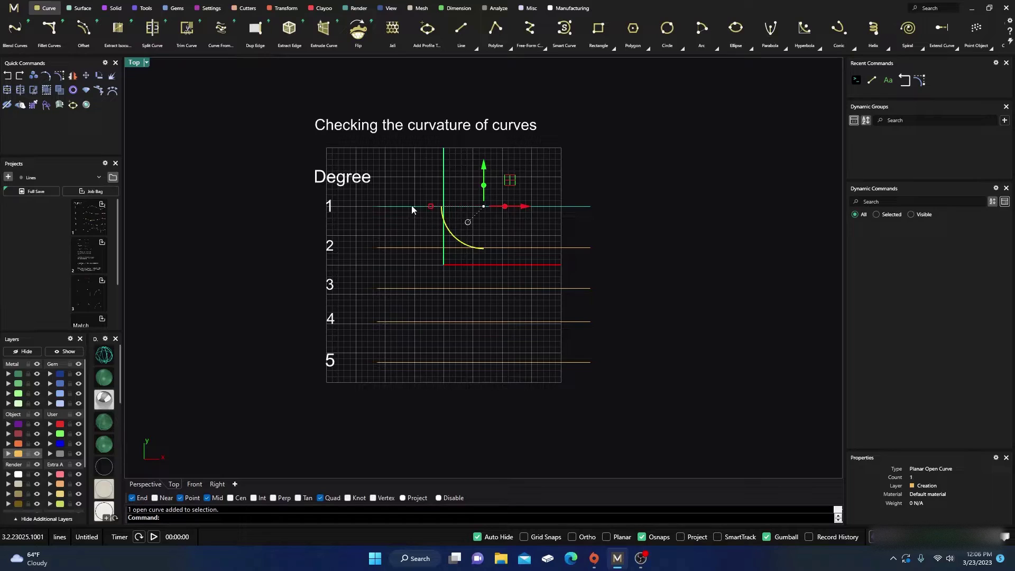
key("Escape")
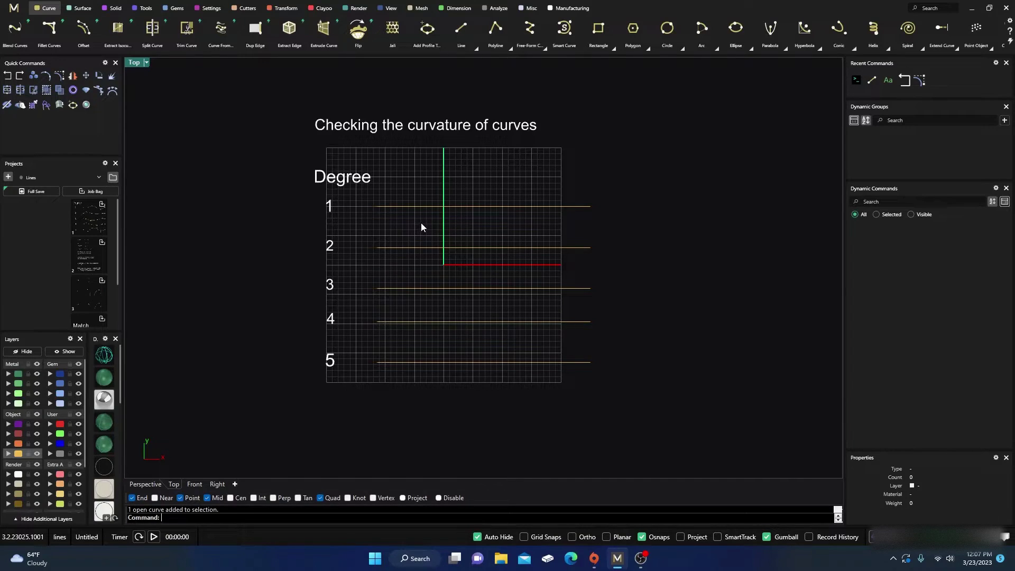
scroll(468, 229, "up", 3)
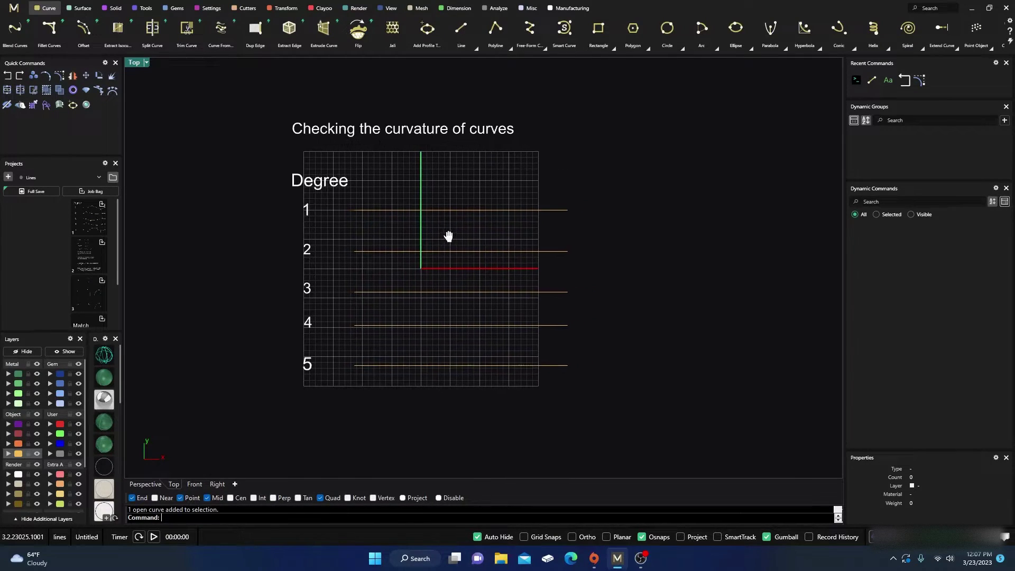
scroll(439, 235, "down", 3)
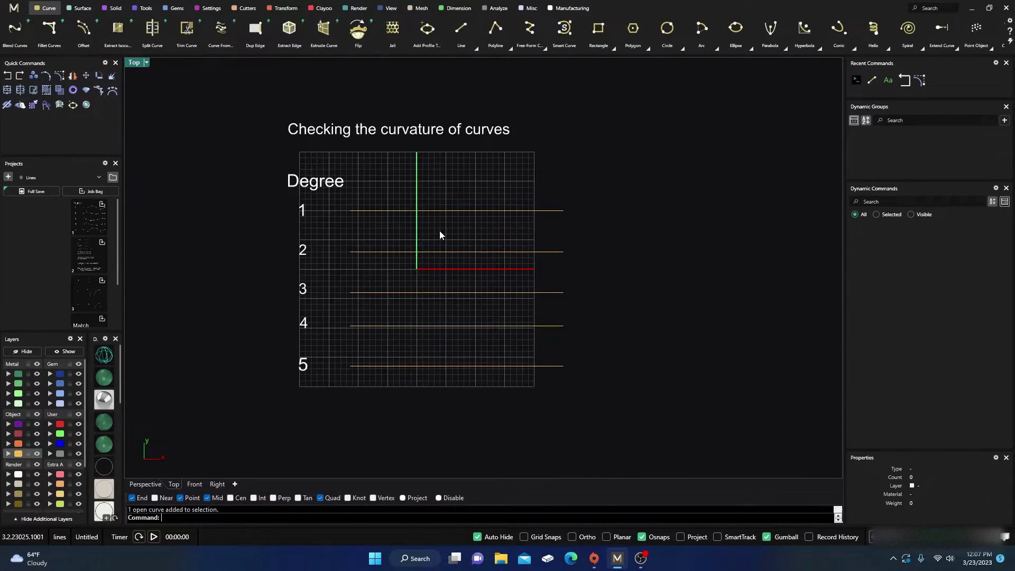
Rebuild the row 1 curve at degree 1
left_click(433, 211)
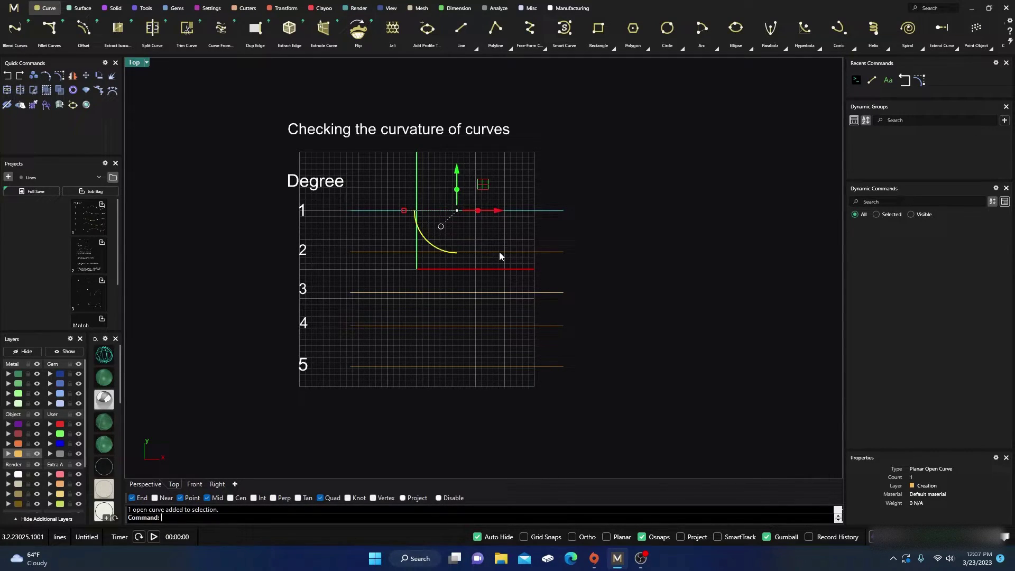
type("Rebuild")
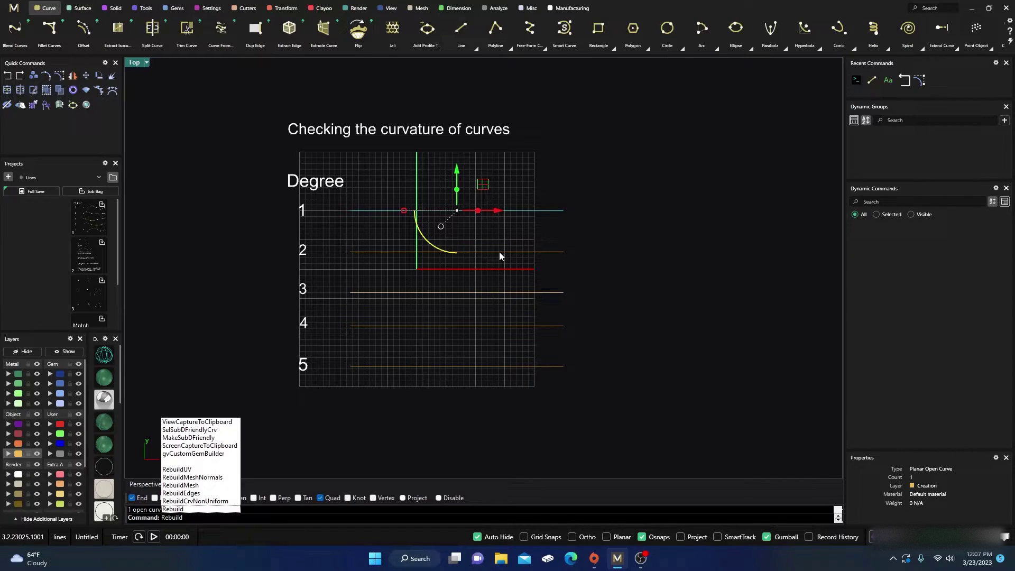
key("Return")
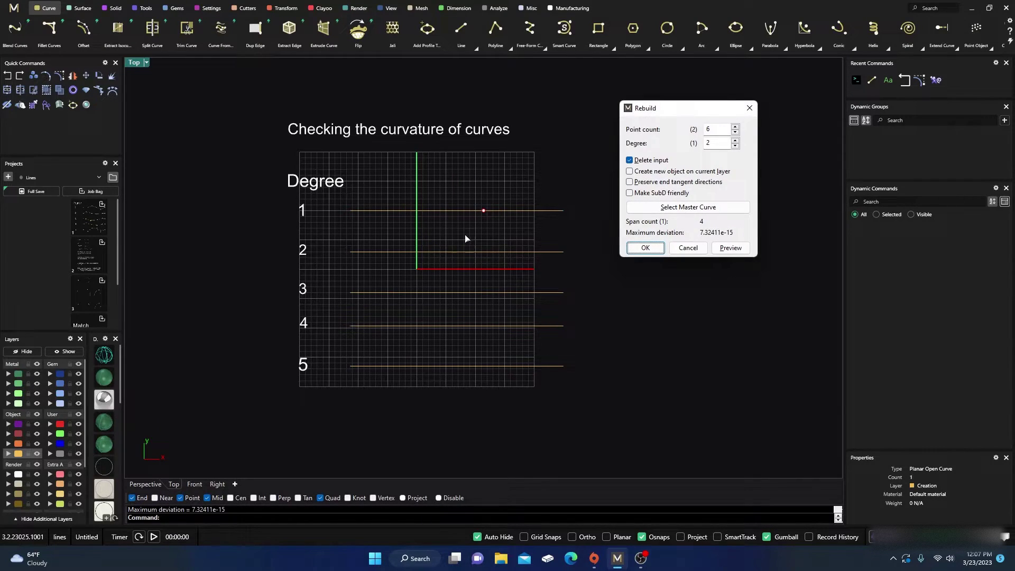
left_click(735, 146)
left_click(644, 249)
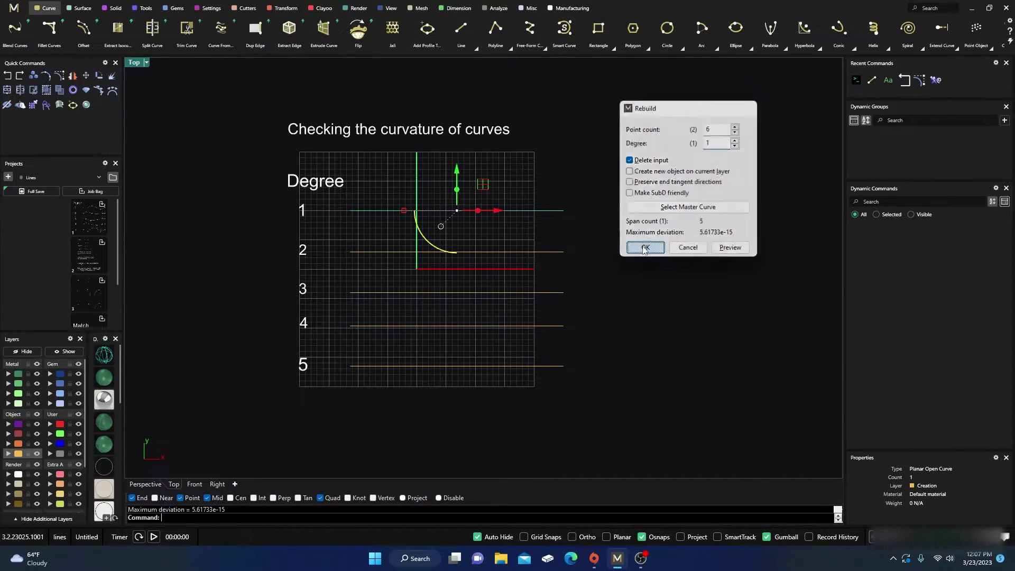
Rebuild the row 2 curve at degree 2 and the row 3 curve at degree 3
left_click(548, 252)
key("Return")
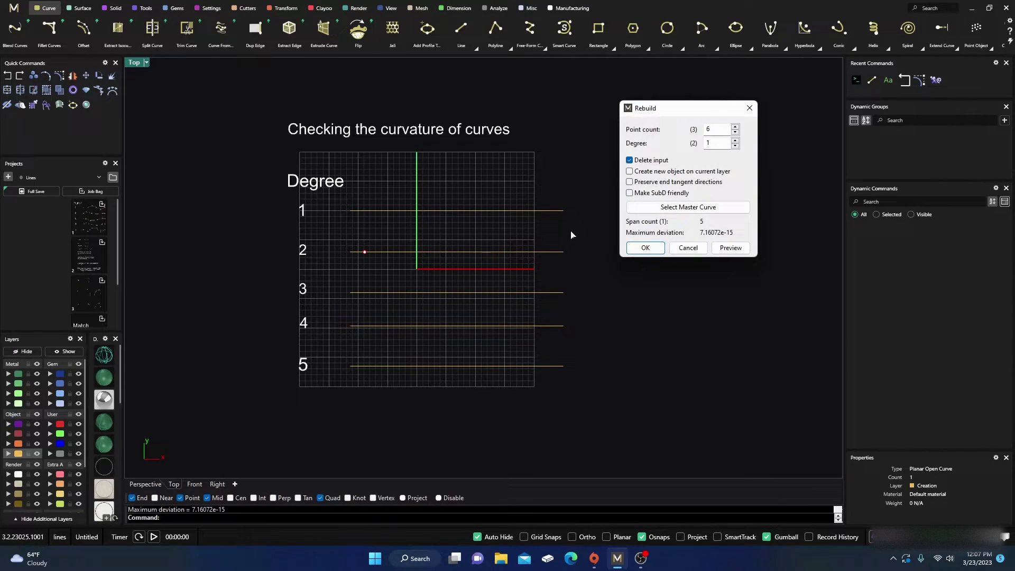
left_click(735, 141)
left_click(646, 248)
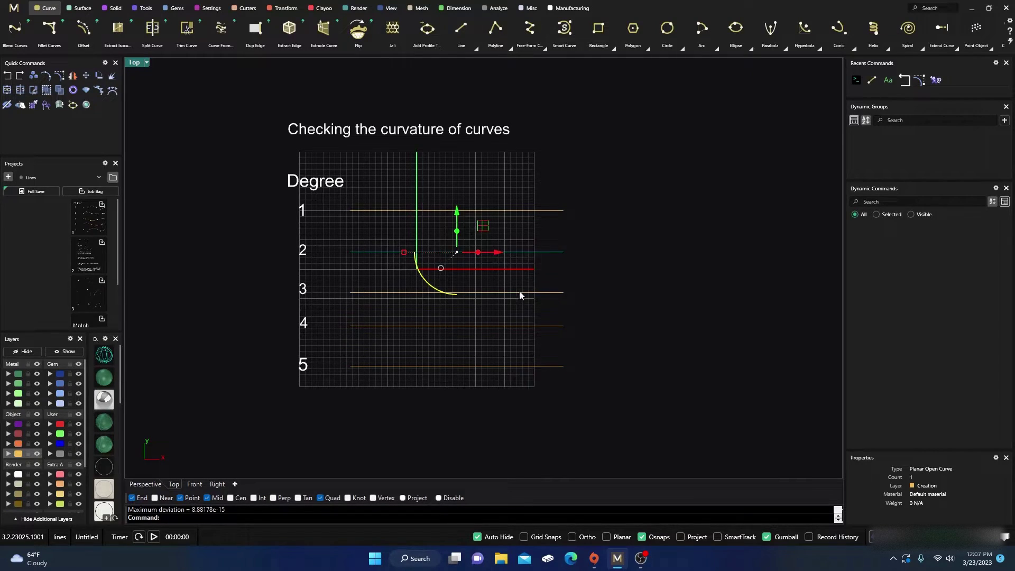
key("Return")
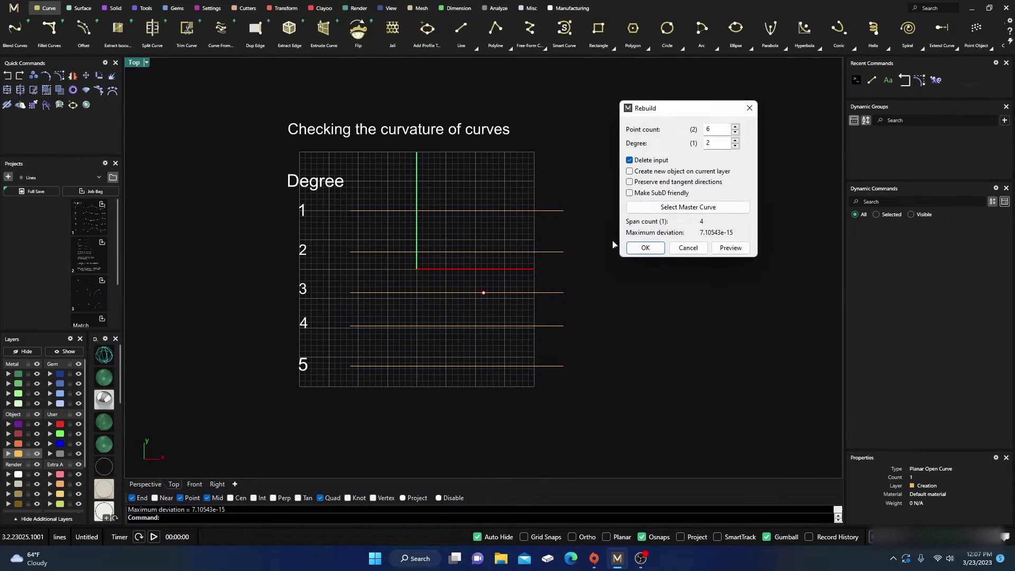
left_click(735, 141)
left_click(646, 248)
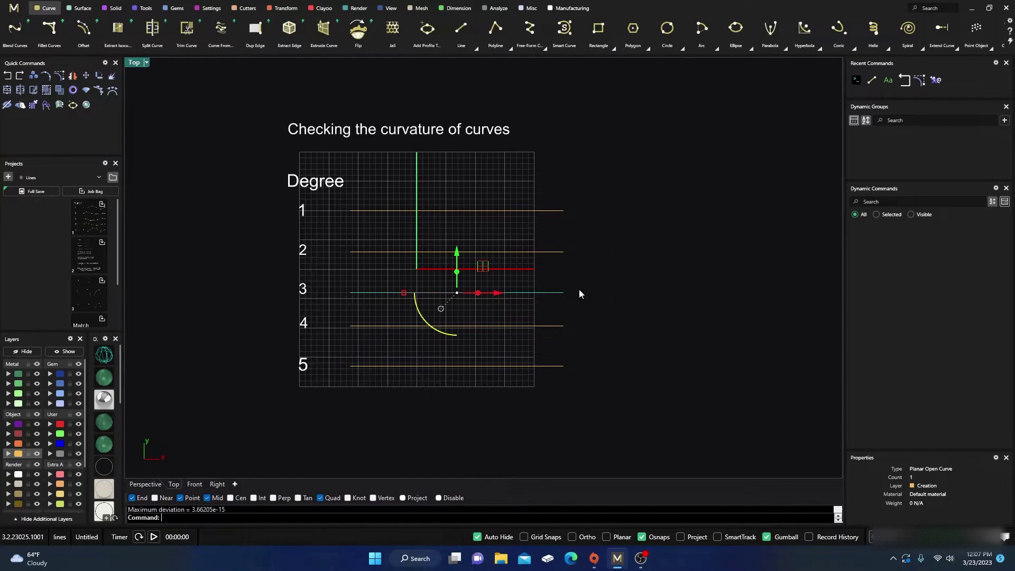
Rebuild the row 4 curve, then rebuild the row 5 curve at degree 5
left_click(529, 325)
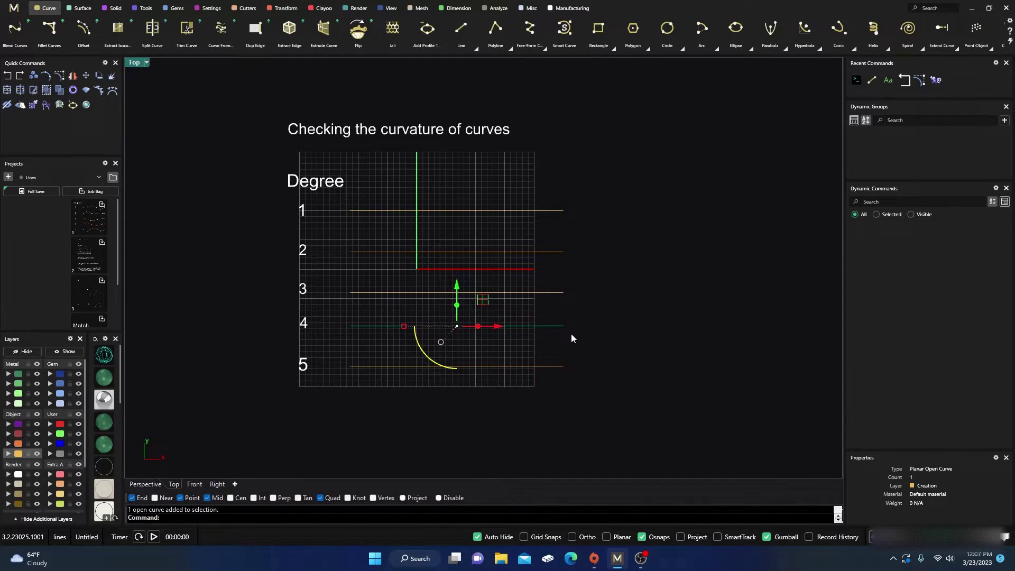
key("Return")
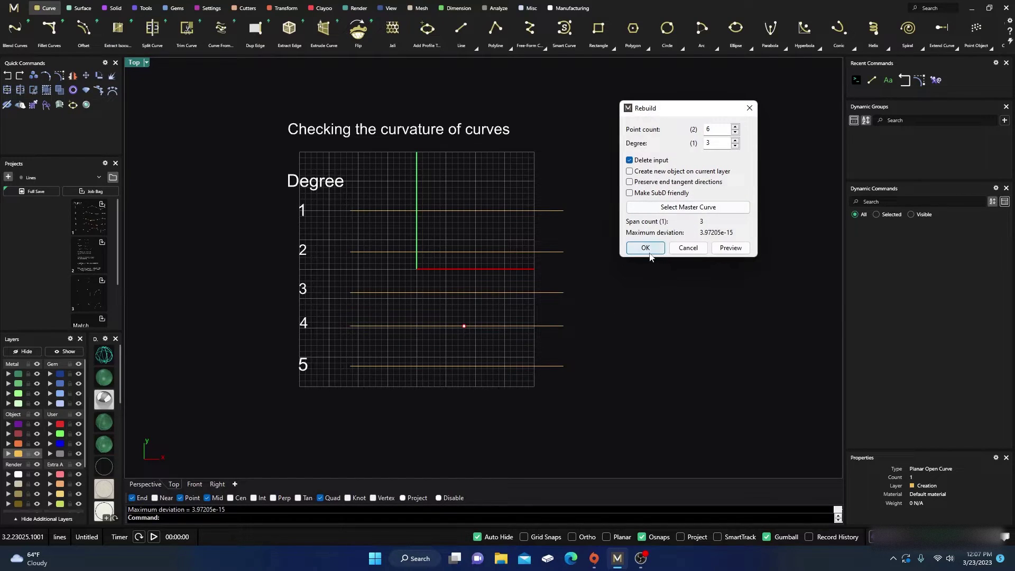
left_click(645, 248)
left_click(571, 342)
left_click(529, 366)
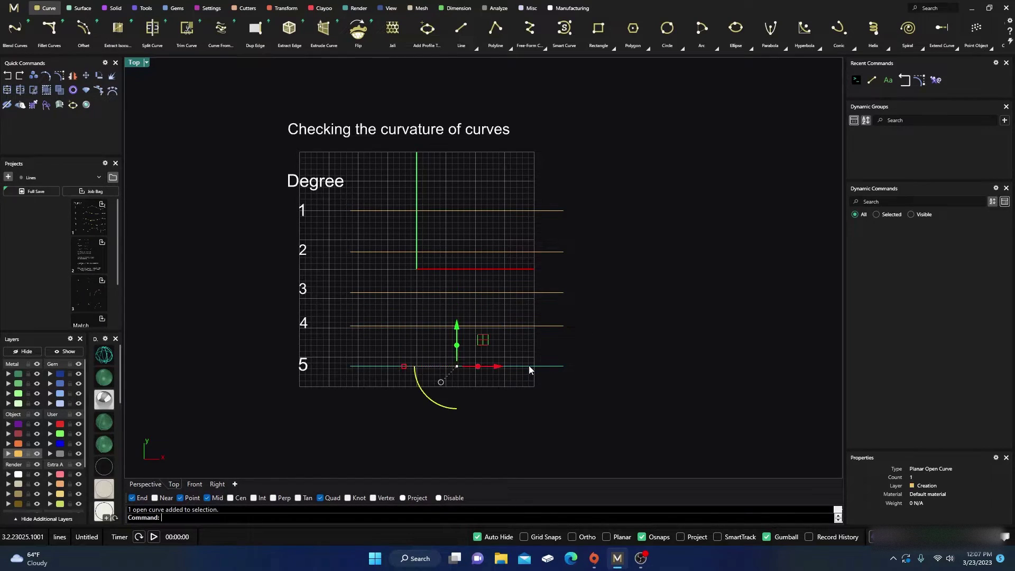
key("Return")
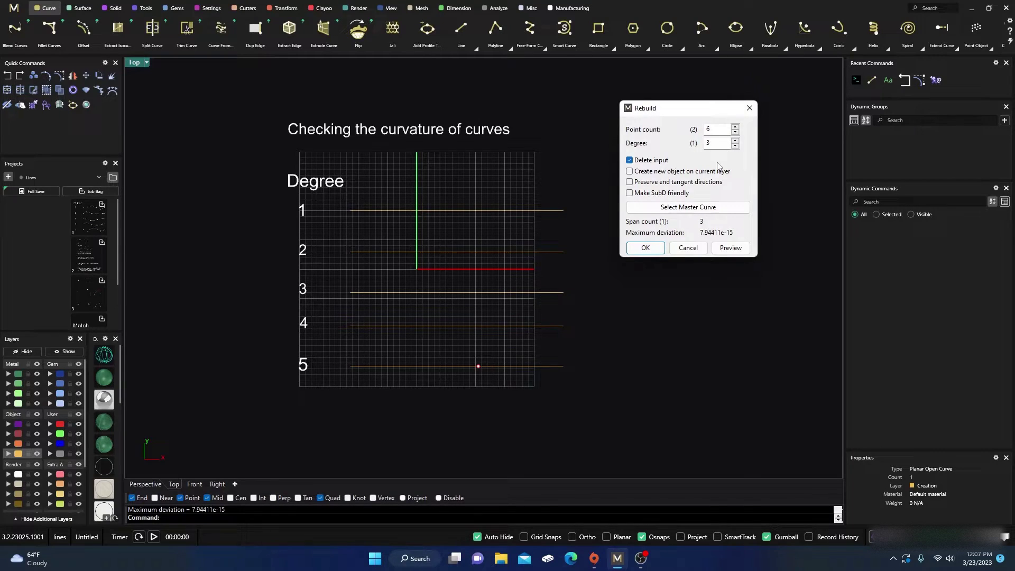
left_click(735, 140)
left_click(735, 140)
left_click(657, 250)
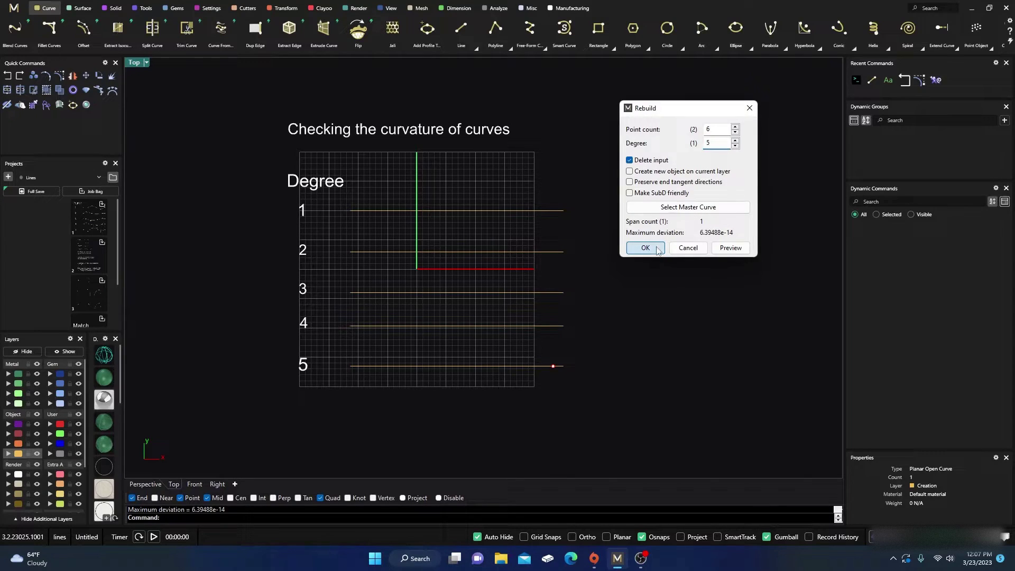
left_click(543, 332)
Rebuild the row 4 curve again with near-zero deviation and window-select all five curves
left_click(553, 326)
key("Return")
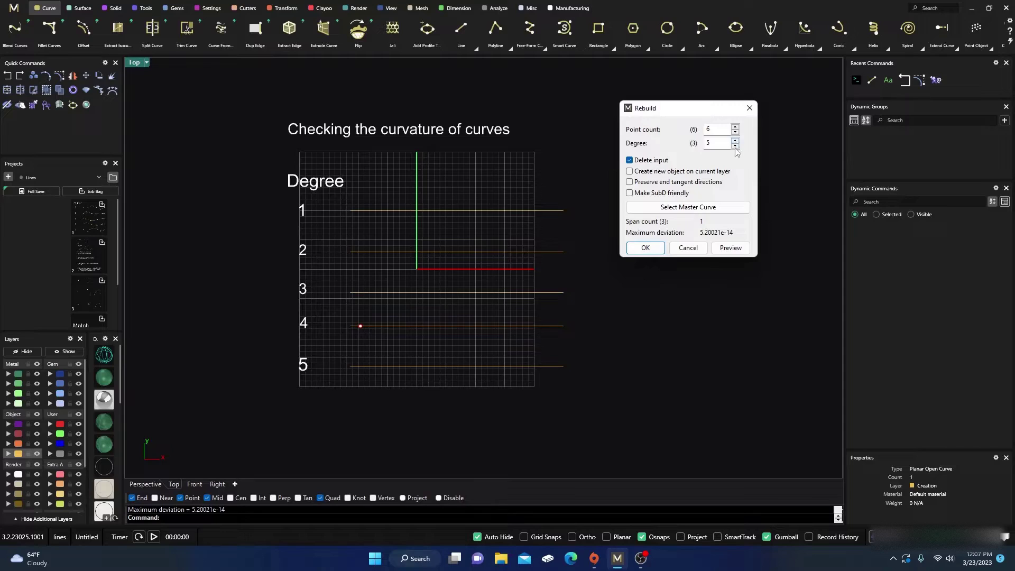
left_click(645, 248)
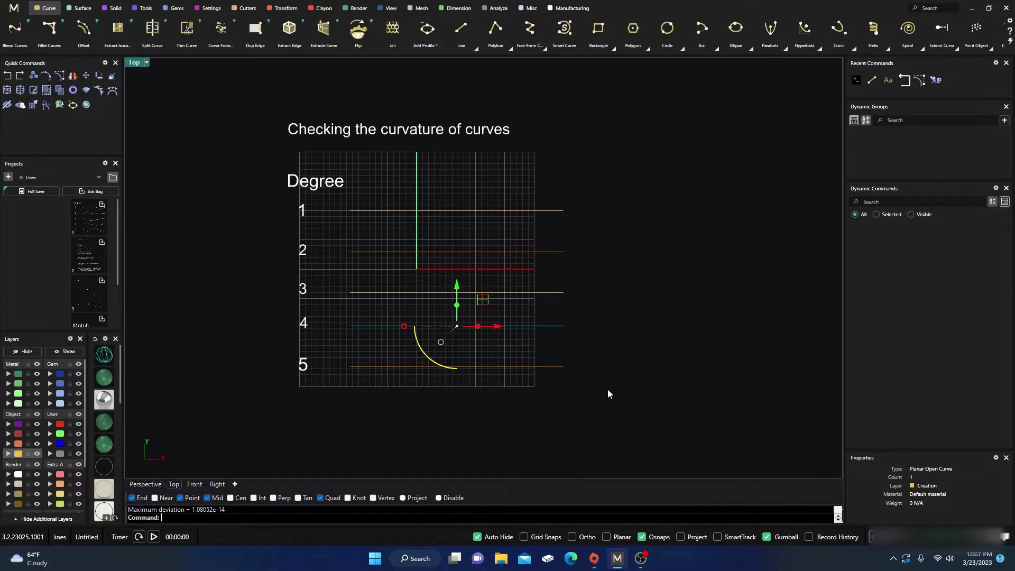
left_click_drag(607, 392, 485, 188)
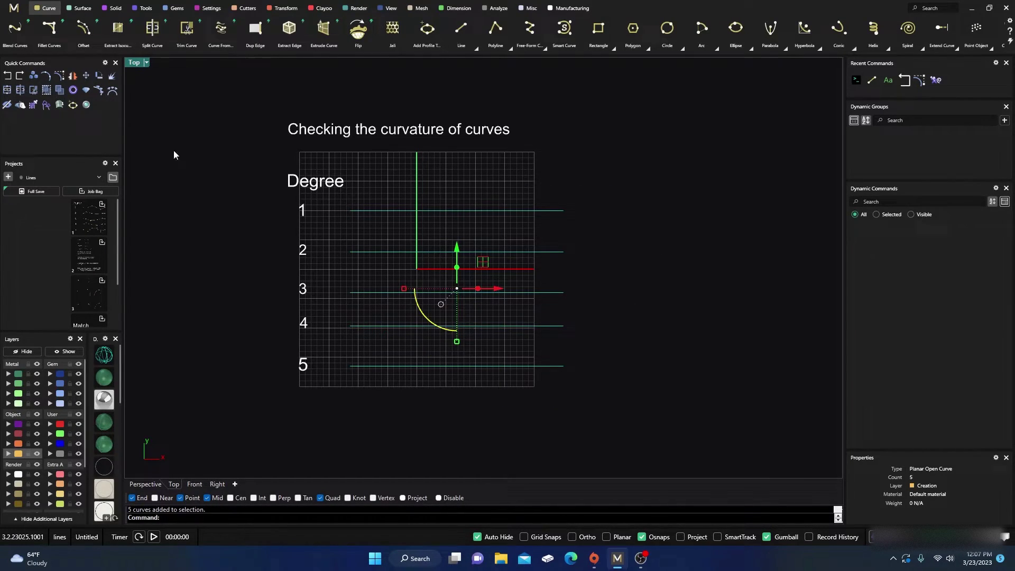
Turn on control points for all curves; What confirms row 3 is degree 3 with 6 points
left_click(36, 78)
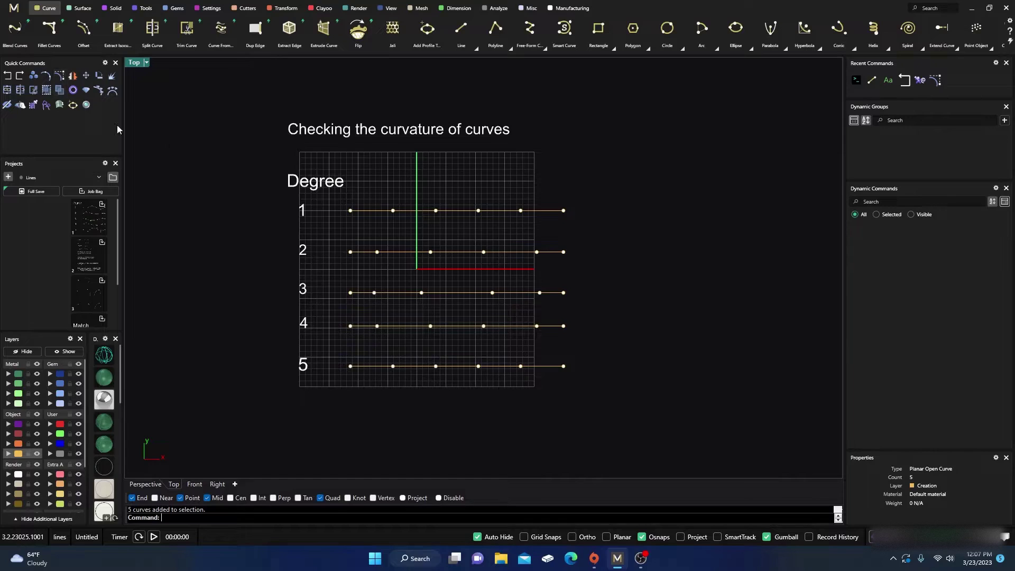
left_click(391, 293)
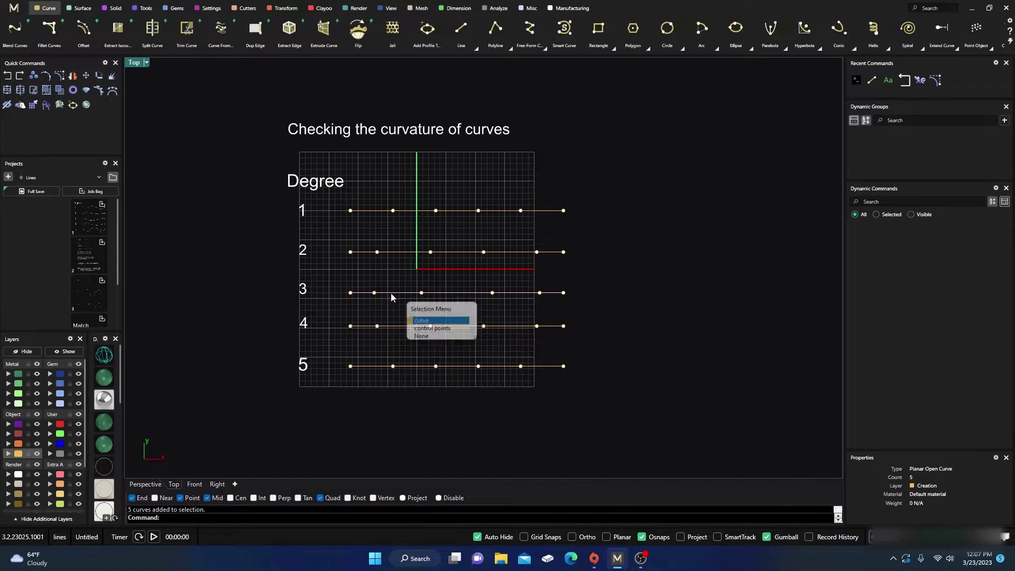
left_click(427, 323)
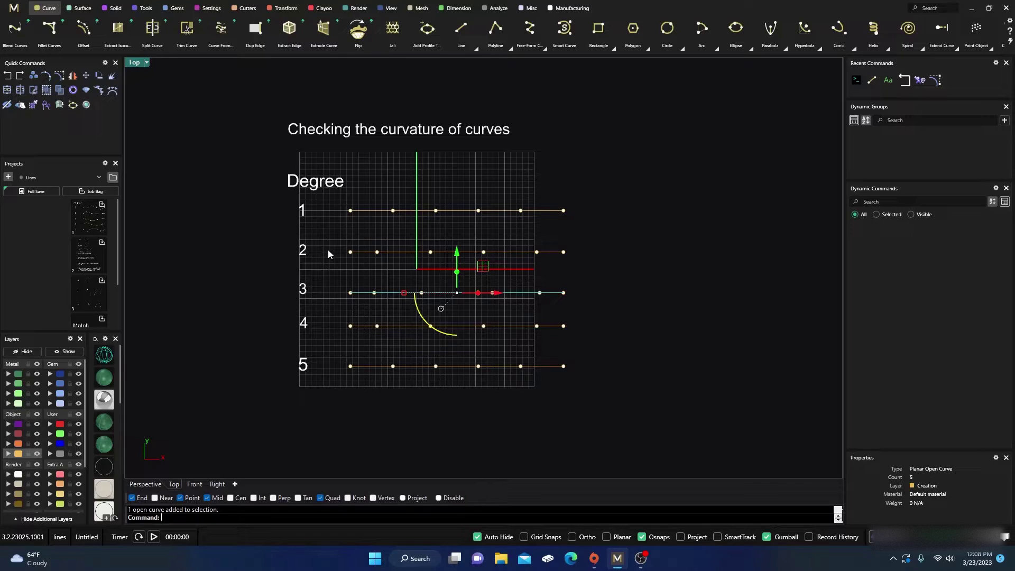
type("What")
key("Return")
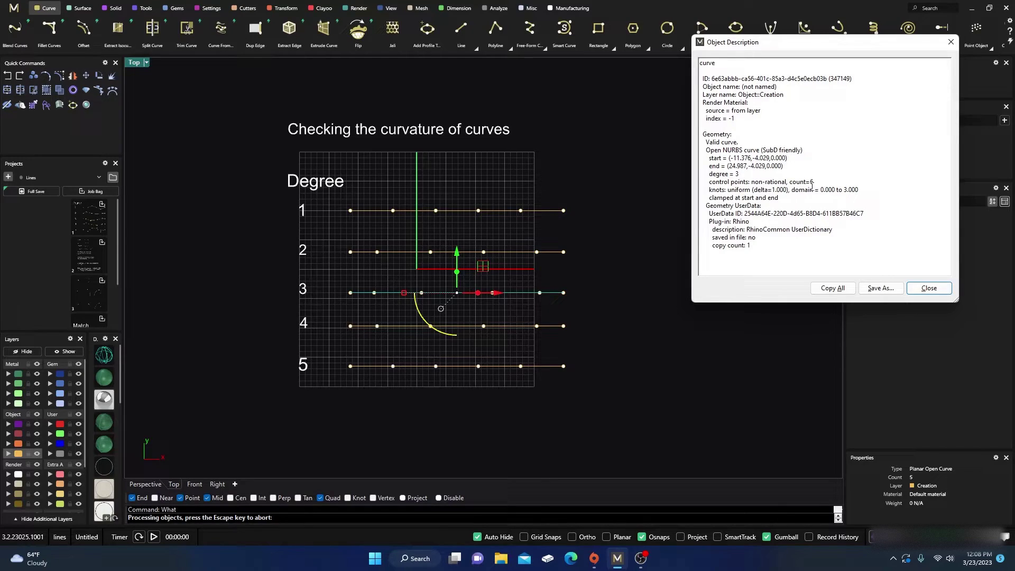
left_click(929, 288)
left_click(692, 291)
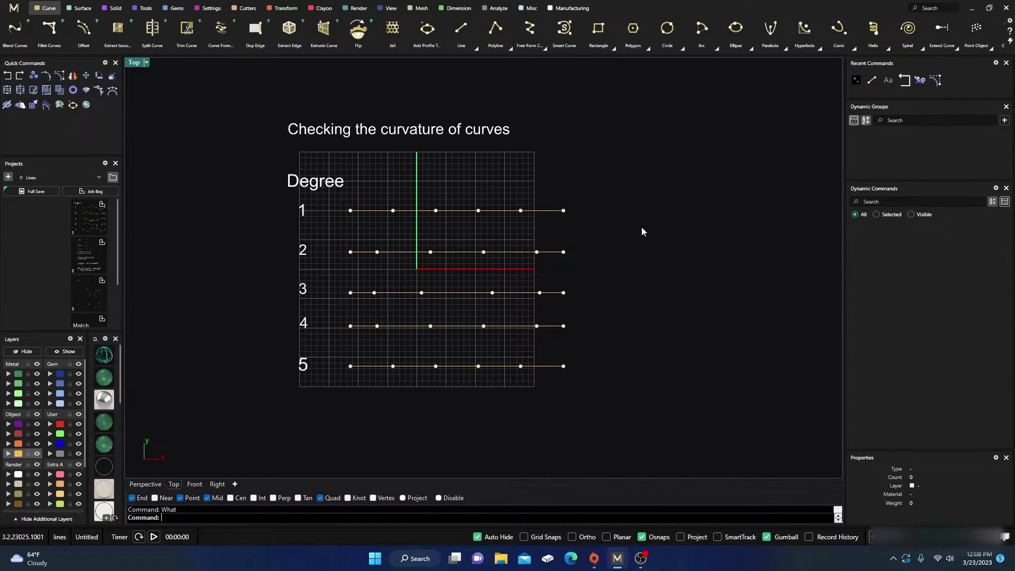
scroll(634, 233, "up", 3)
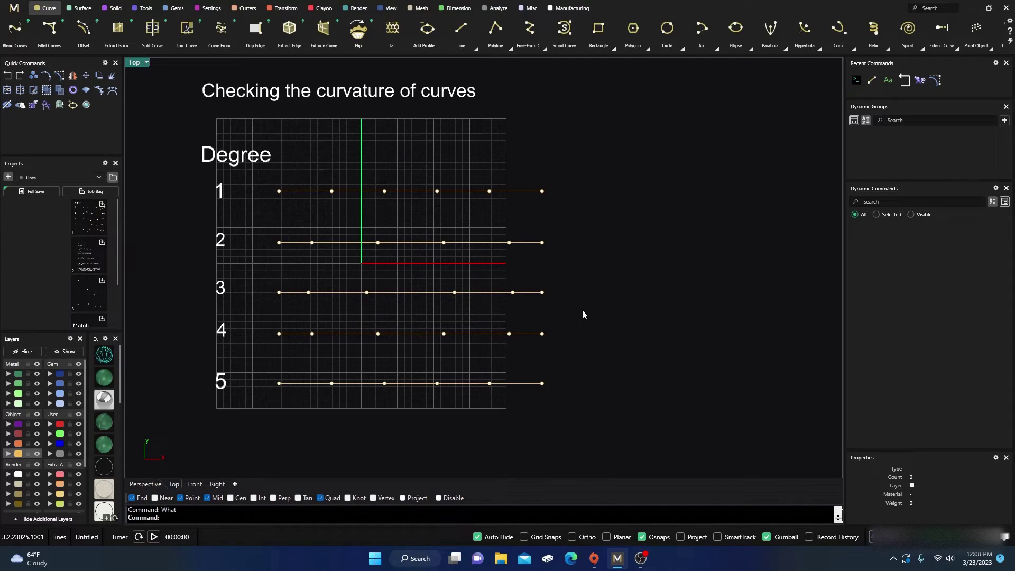
Pan the Top view to recentre the five Degree curves
right_click_drag(582, 312, 608, 322)
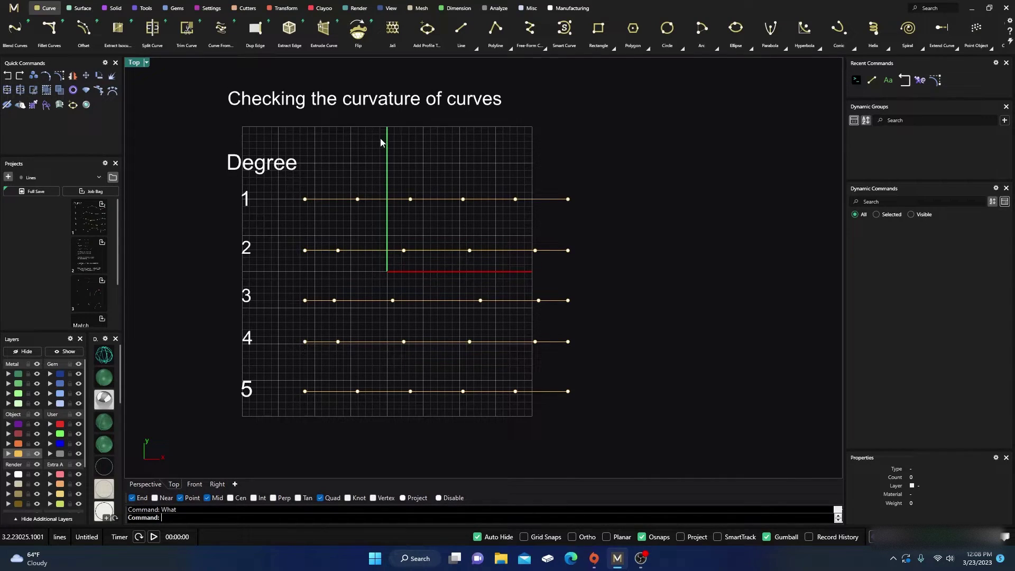
Align the second column of control points to a vertical line with Align ToLine
left_click(284, 8)
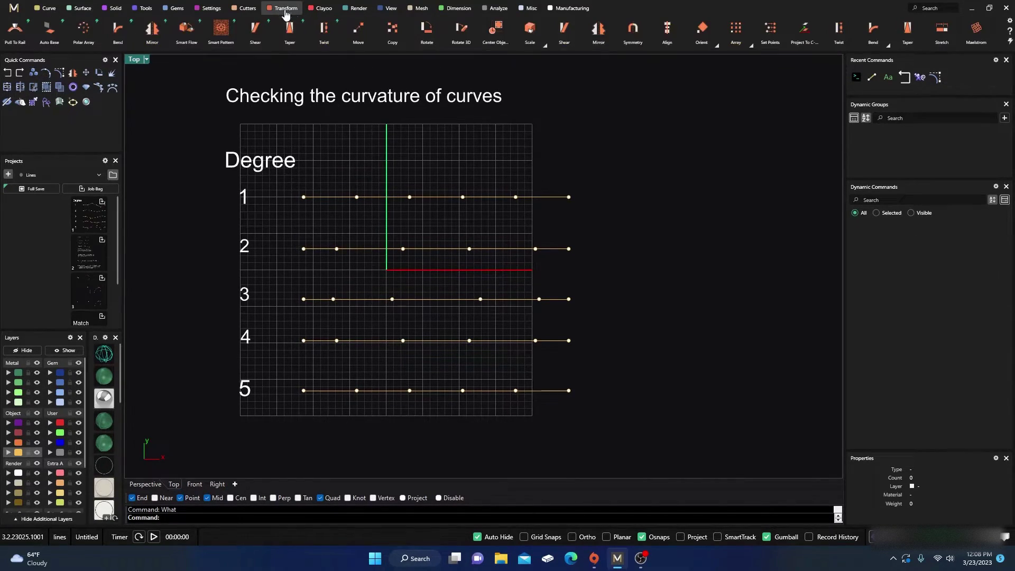
left_click(667, 33)
left_click_drag(317, 173, 388, 420)
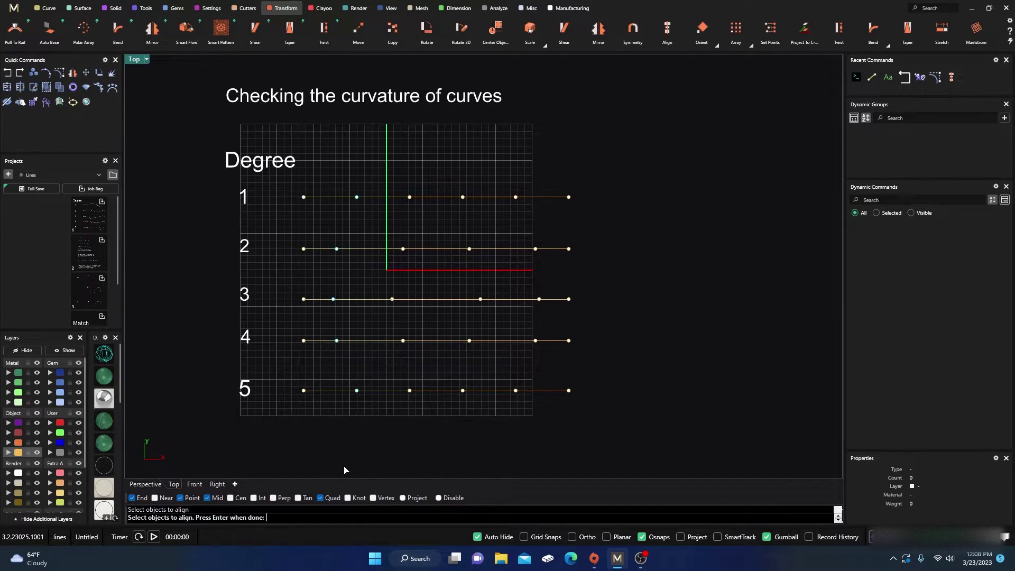
key("Return")
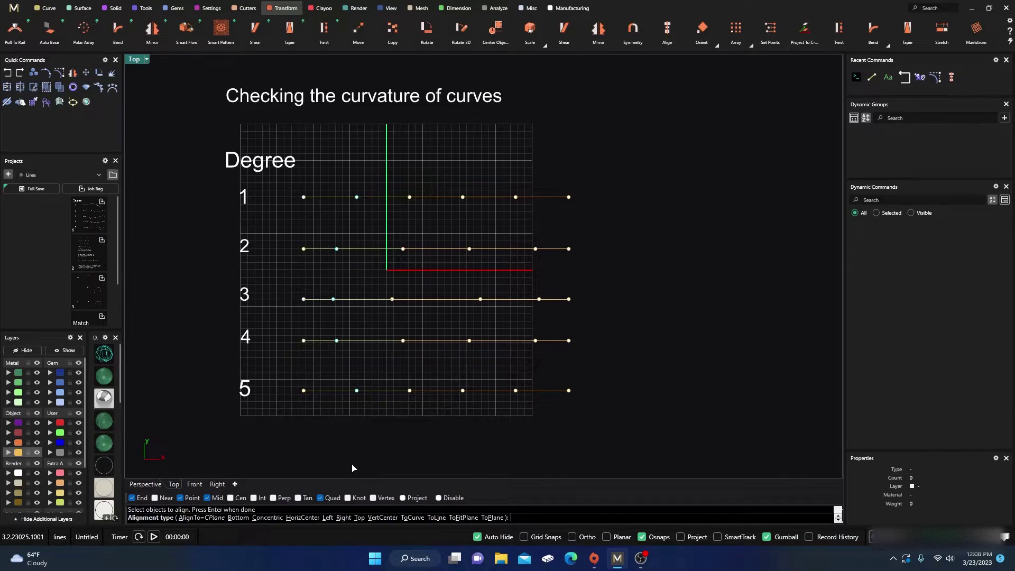
left_click(437, 518)
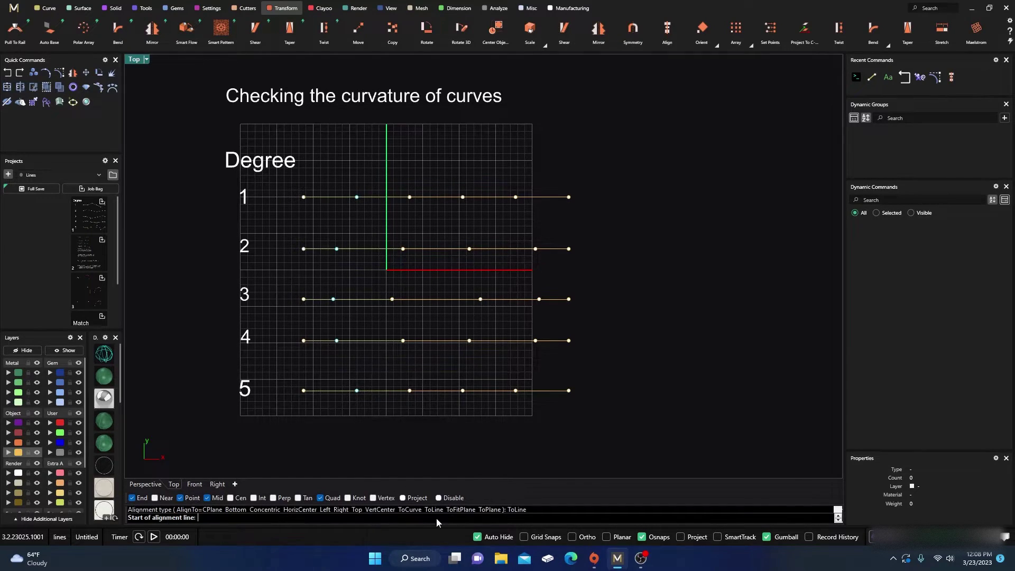
left_click(350, 175)
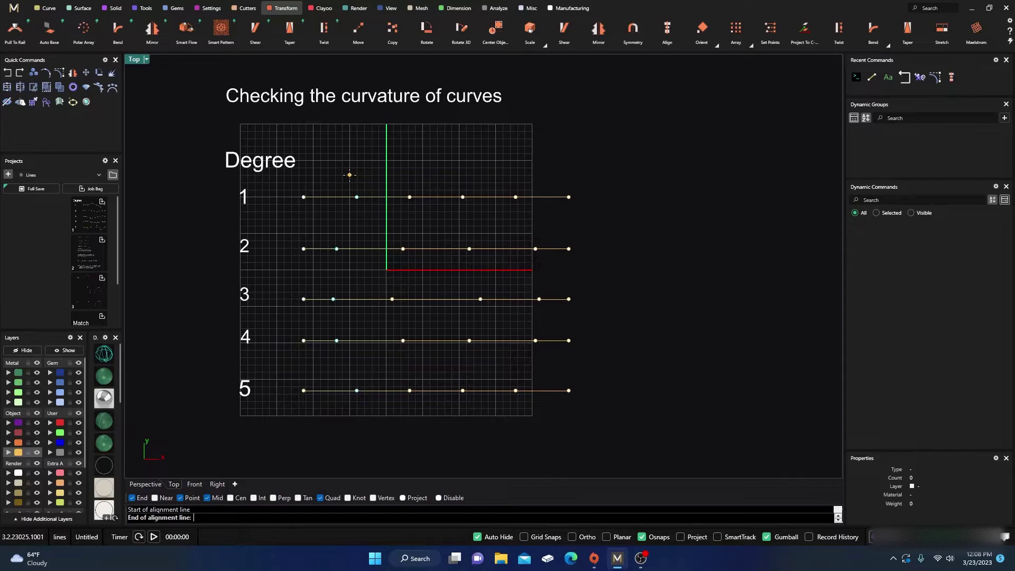
left_click(350, 422)
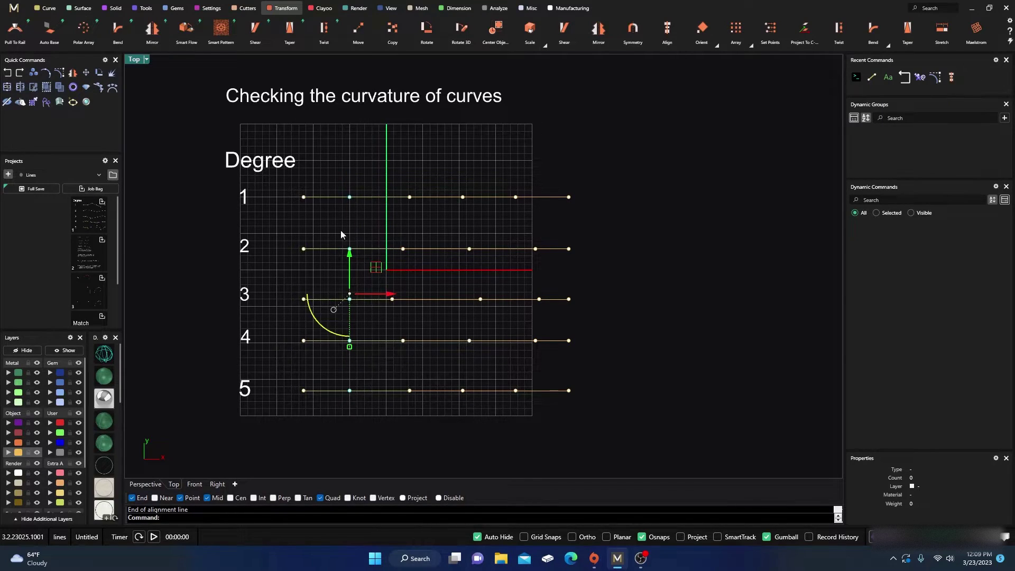
key("Escape")
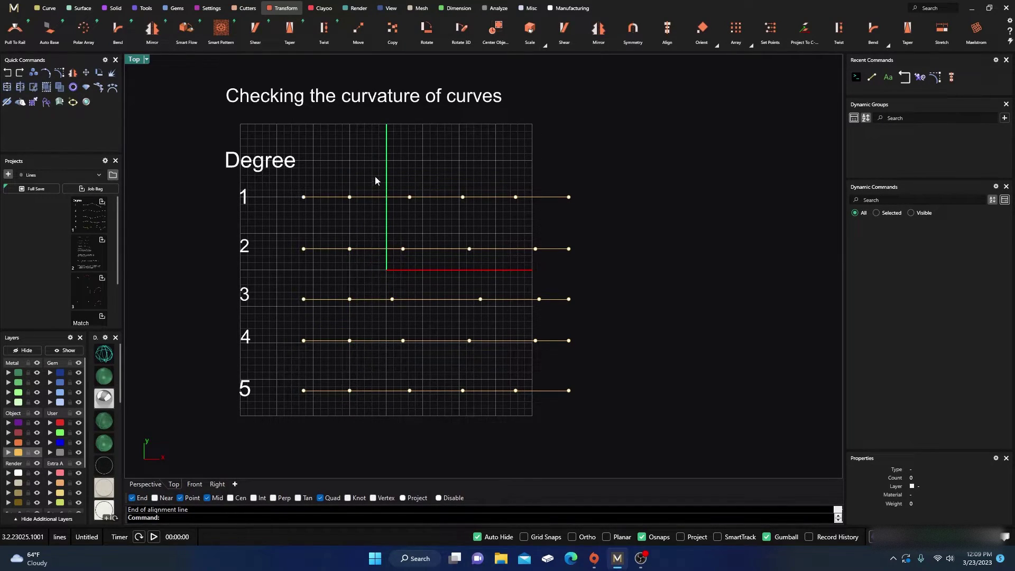
Align the third column of control points vertically the same way
left_click_drag(376, 176, 424, 421)
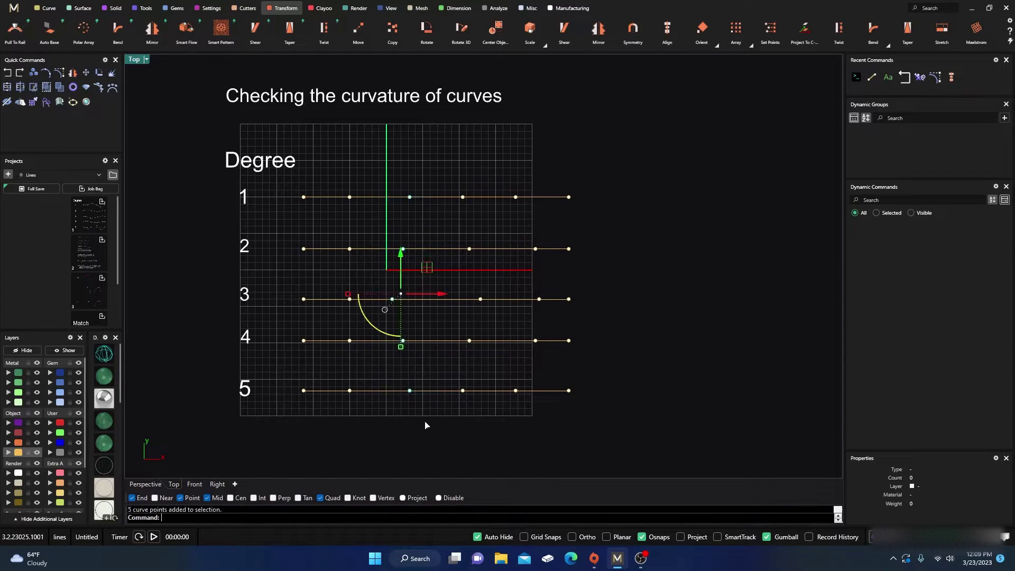
key("Return")
left_click(437, 518)
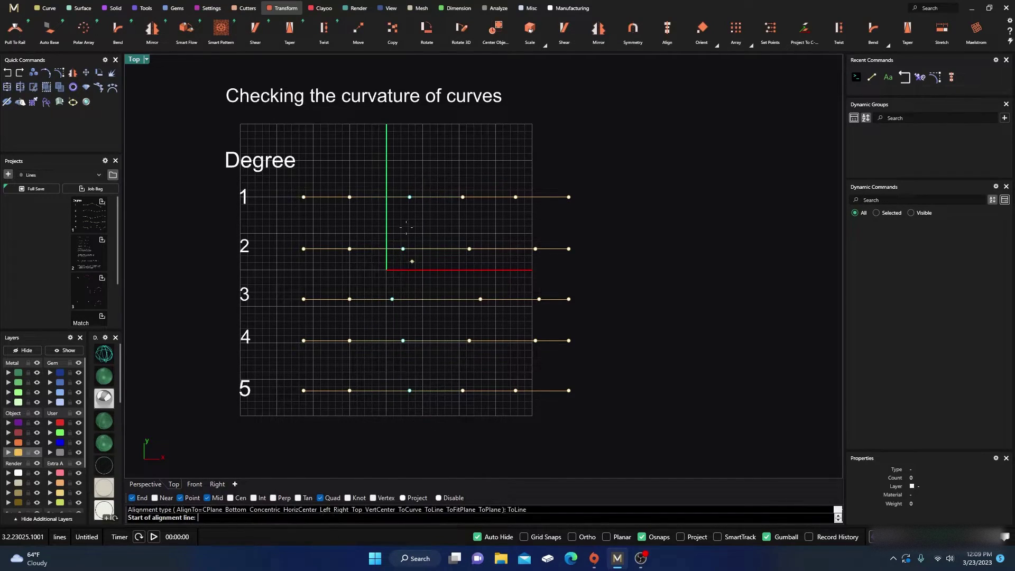
left_click(404, 169)
left_click(420, 421)
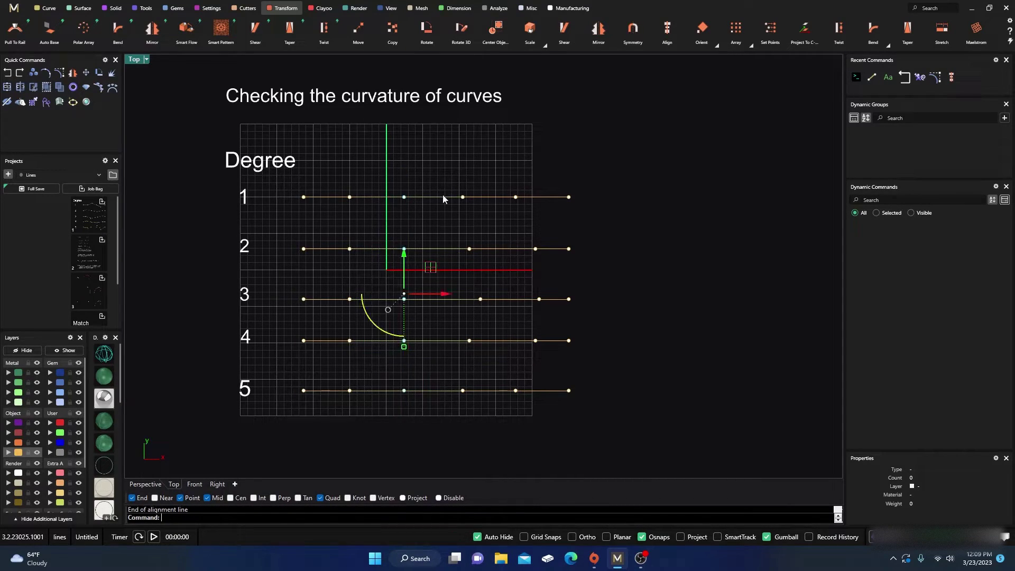
left_click_drag(442, 160, 490, 433)
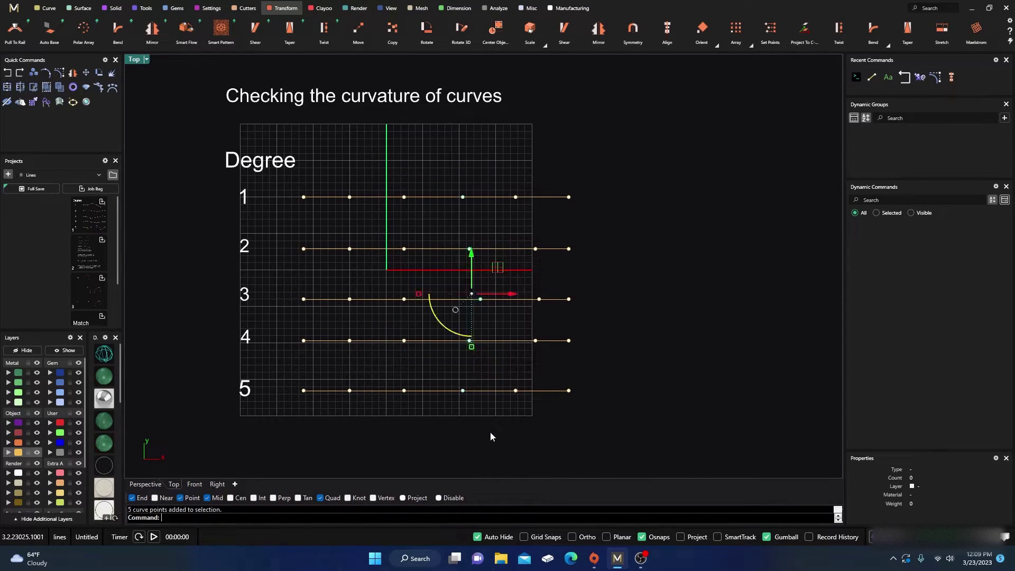
Align the fourth and fifth columns of control points vertically with Align ToLine
right_click(490, 433)
left_click(437, 518)
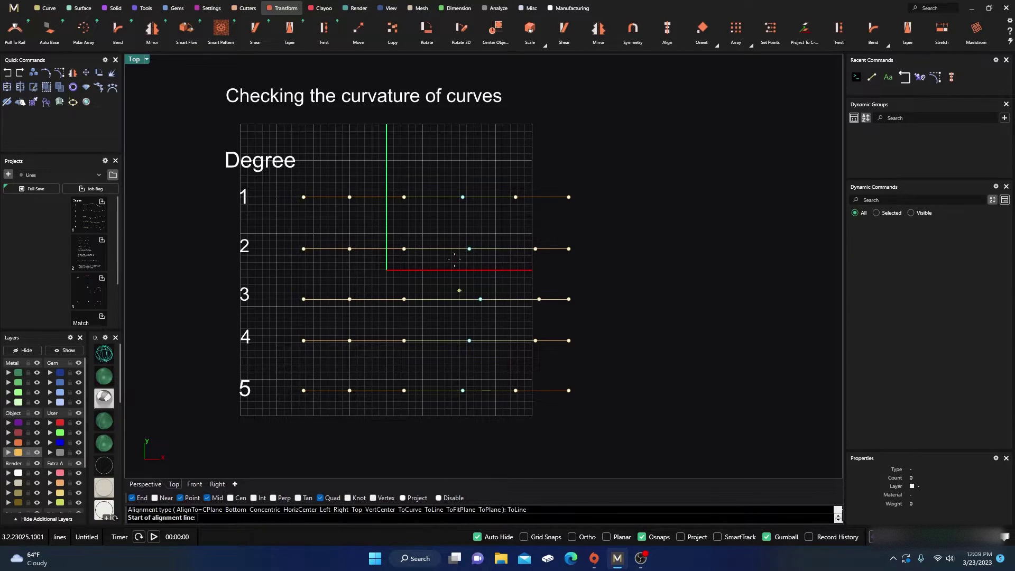
left_click(467, 168)
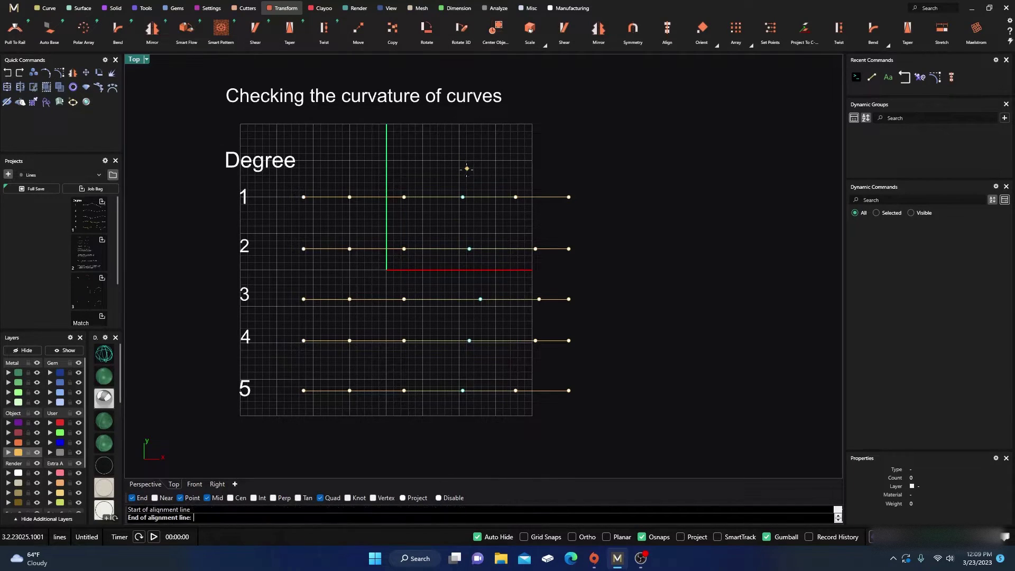
left_click(481, 425)
left_click(502, 149)
left_click_drag(501, 168, 546, 451)
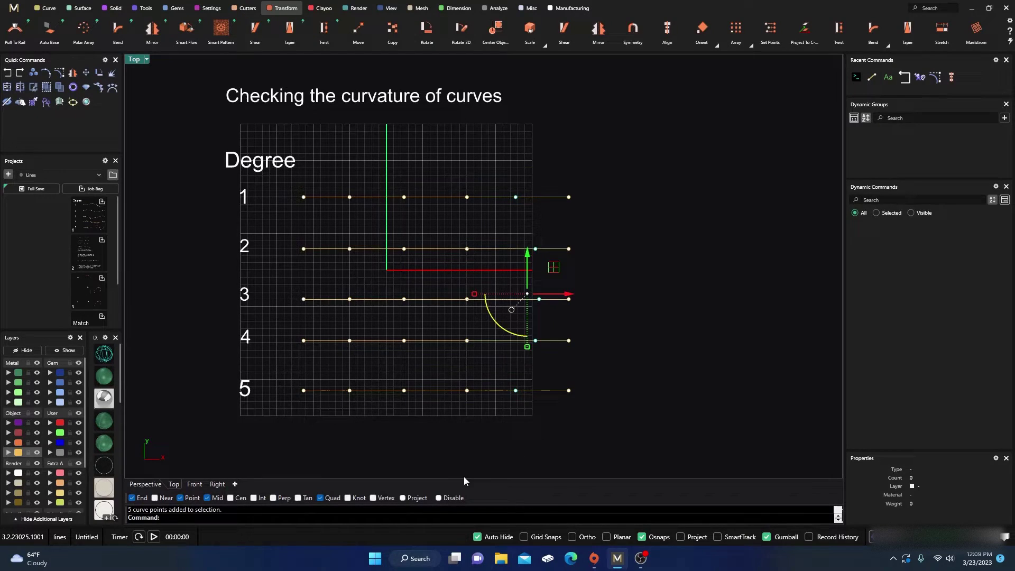
right_click(441, 443)
left_click(436, 518)
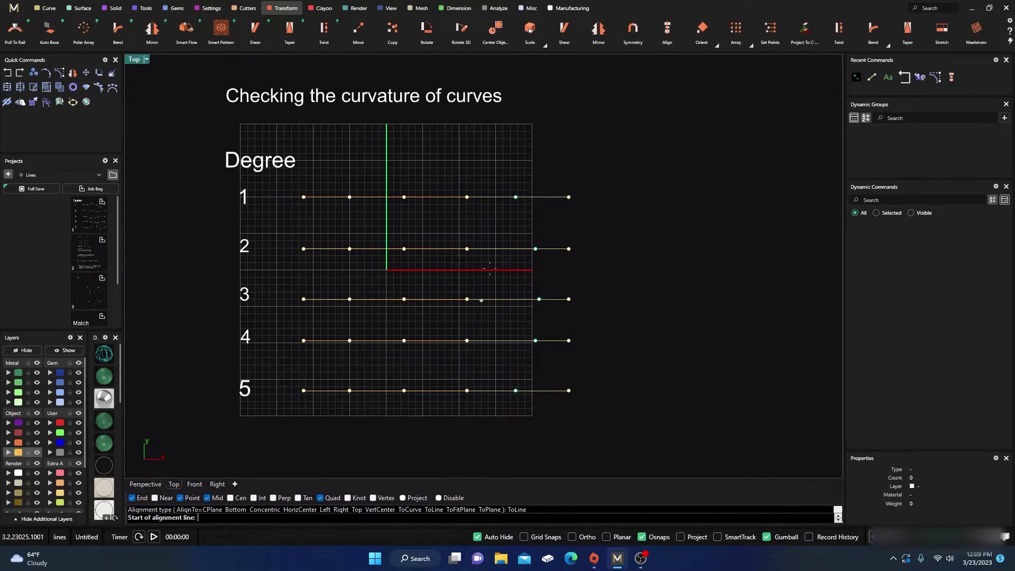
left_click(516, 176)
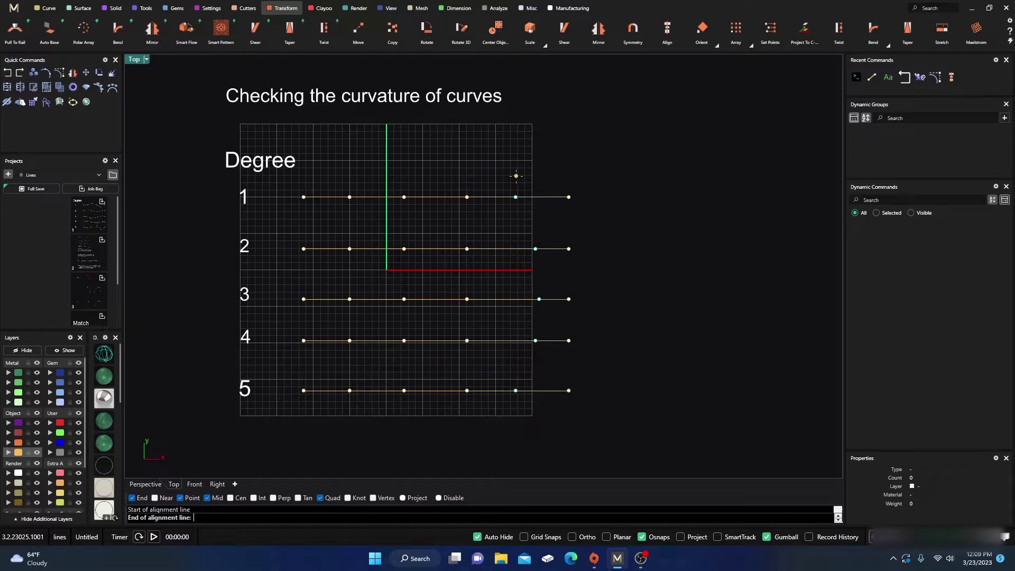
left_click(518, 414)
left_click(648, 217)
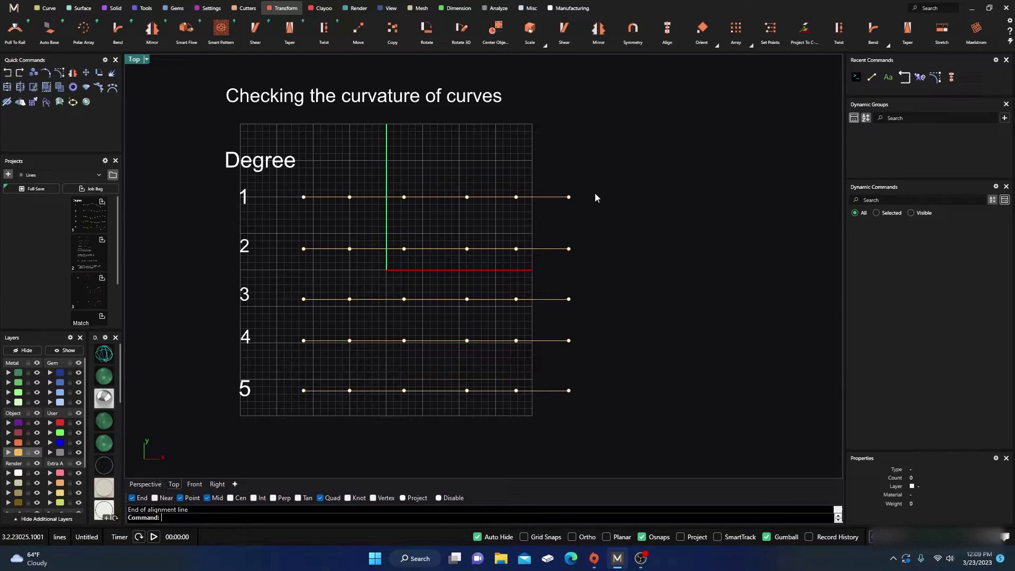
Zoom out and raise the second column of control points 4.255 mm with the gumball
scroll(443, 274, "down", 2)
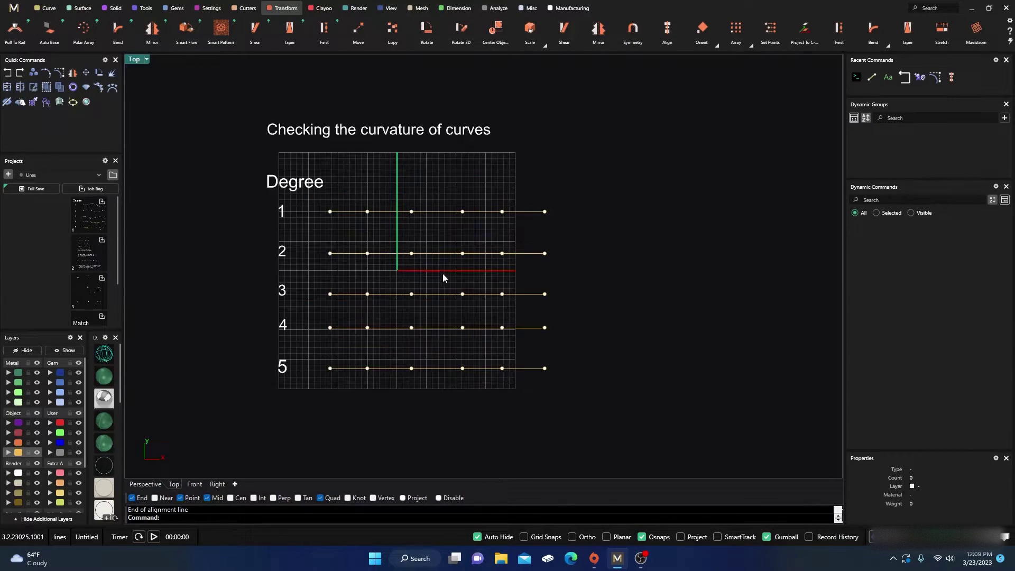
left_click_drag(354, 203, 383, 404)
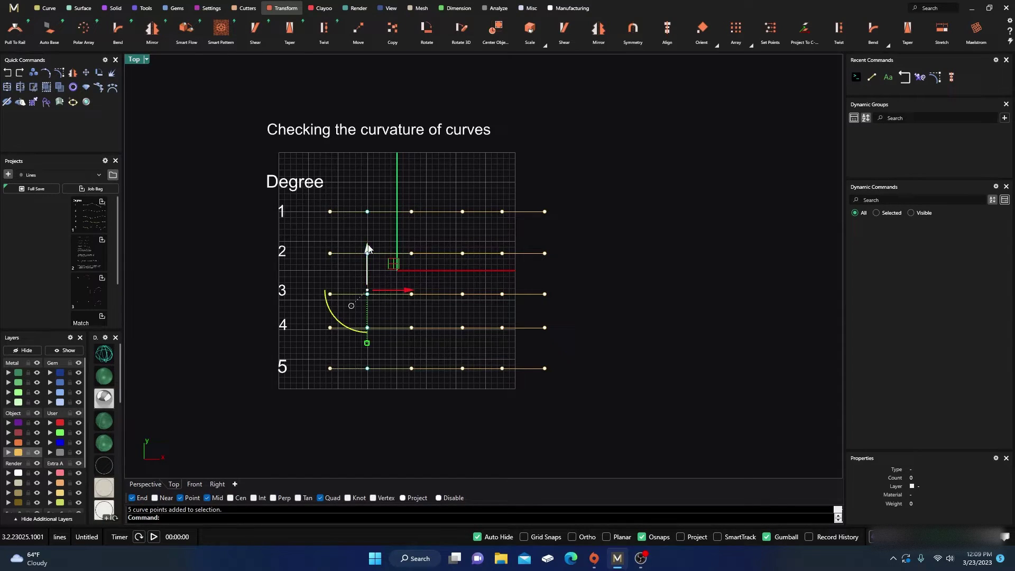
left_click_drag(370, 251, 371, 218)
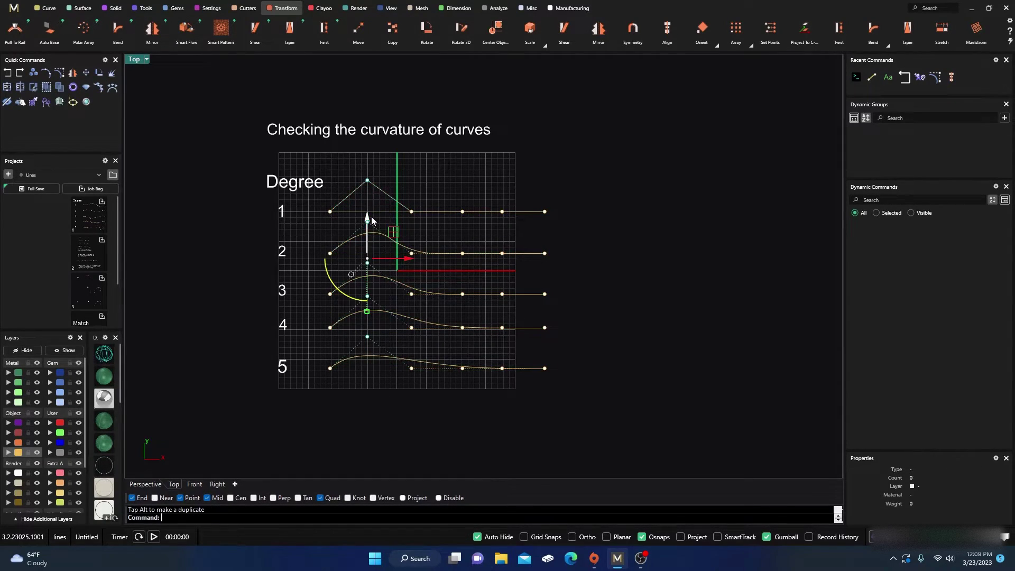
Drag the fourth column of control points down so each curve dips after its peak
left_click(449, 176)
left_click_drag(443, 199, 475, 392)
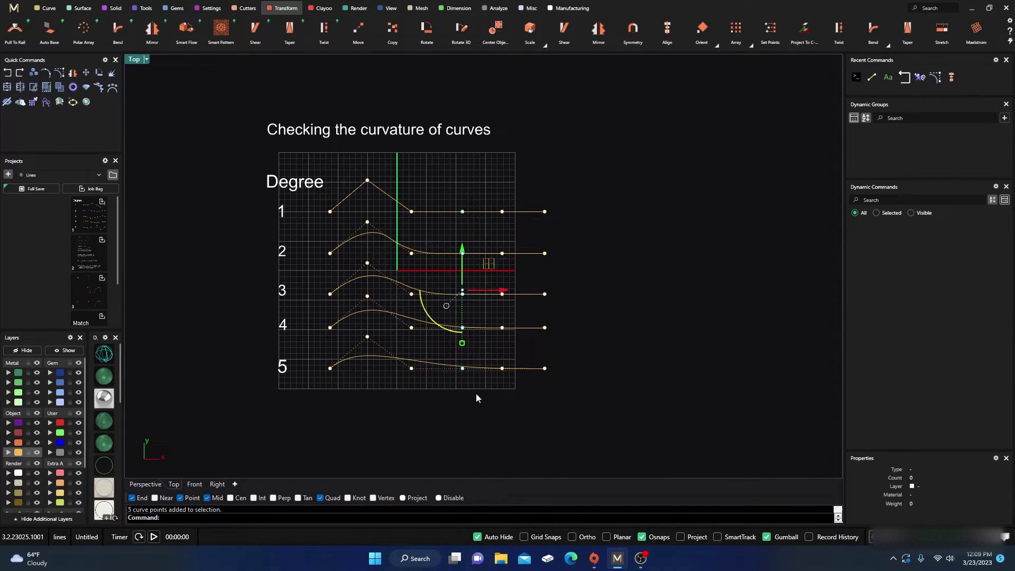
left_click_drag(462, 249, 463, 272)
left_click(566, 193)
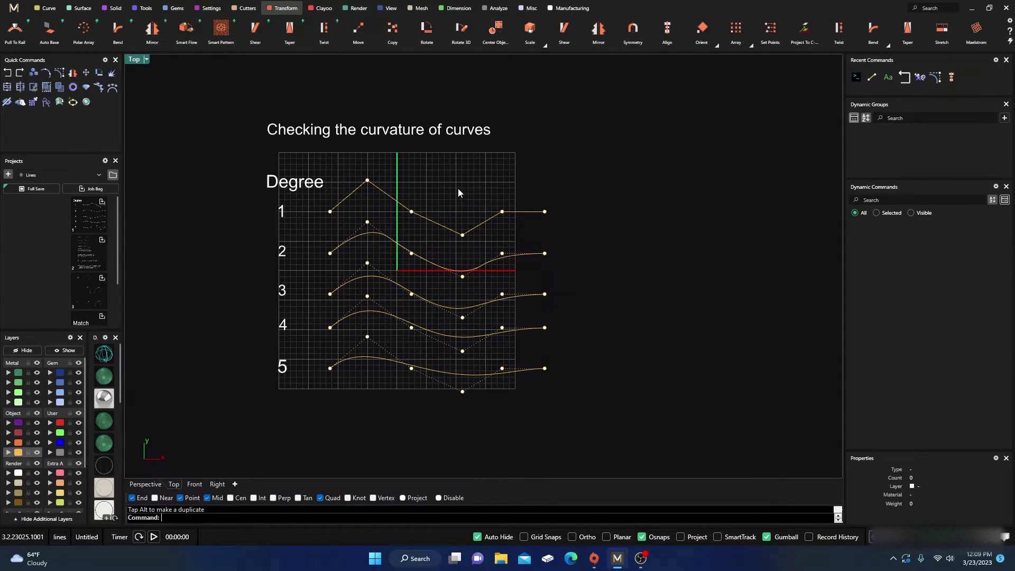
scroll(374, 242, "up", 3)
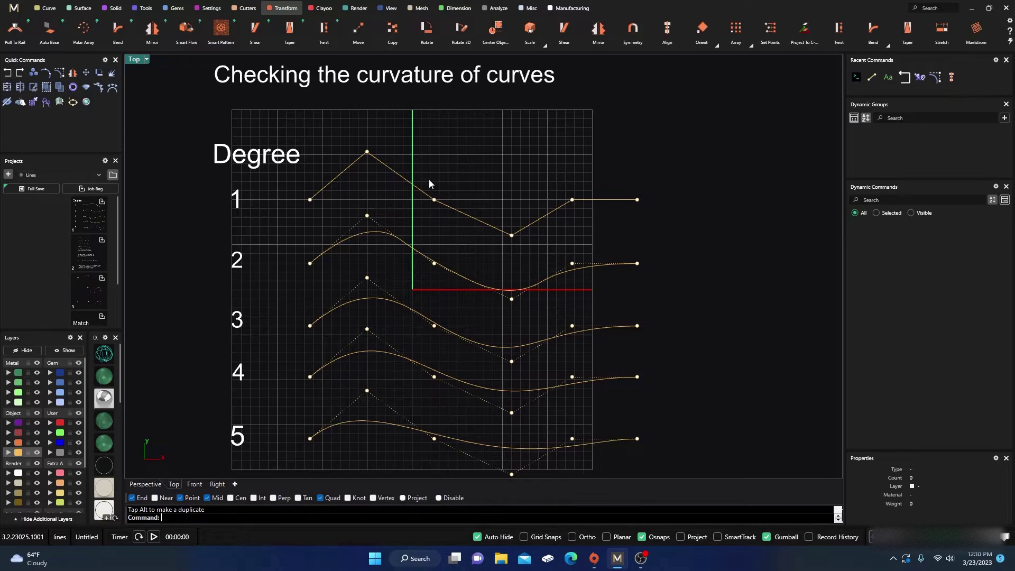
Raise a degree-1 point about 2 mm, shift two degree-2 points, and raise a degree-3 point
left_click(434, 200)
left_click_drag(435, 159, 435, 146)
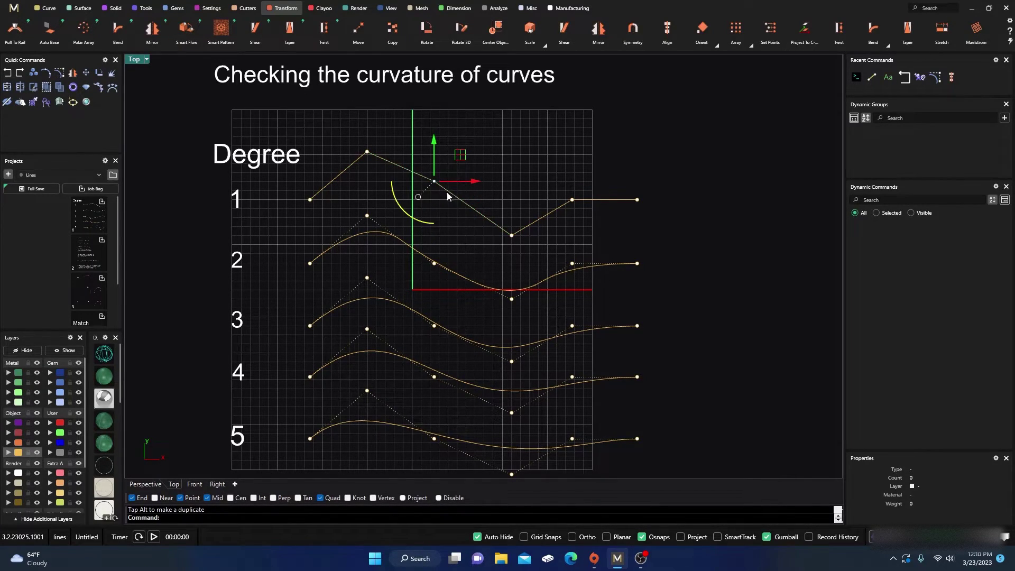
left_click(459, 128)
left_click(368, 216)
left_click_drag(368, 177, 368, 211)
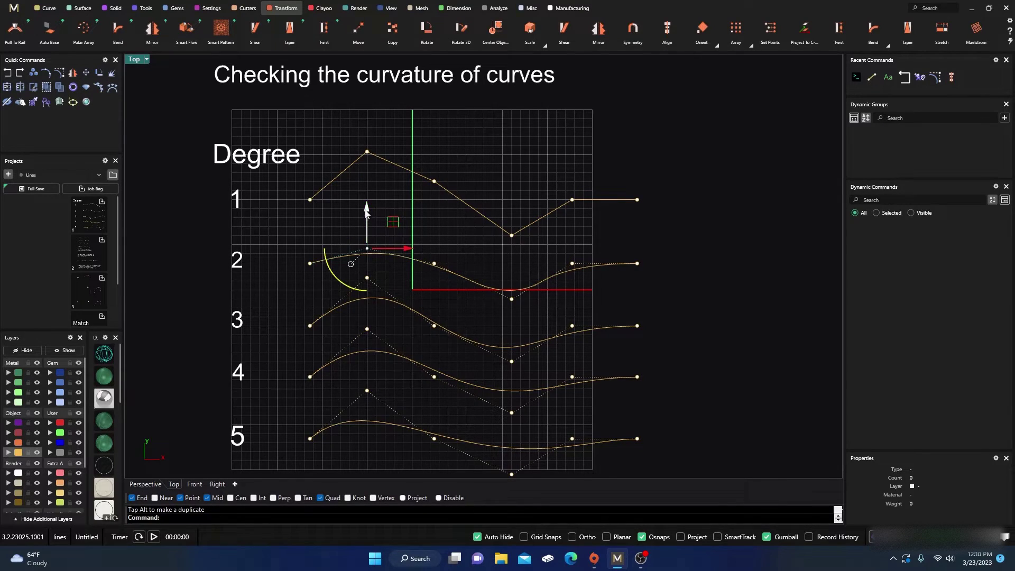
left_click(434, 264)
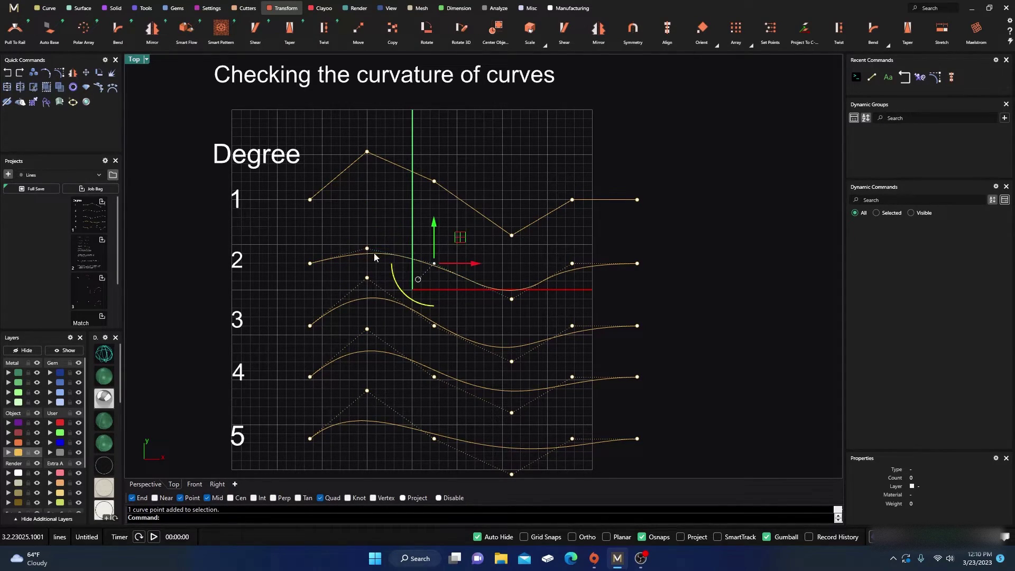
left_click_drag(434, 226, 427, 206)
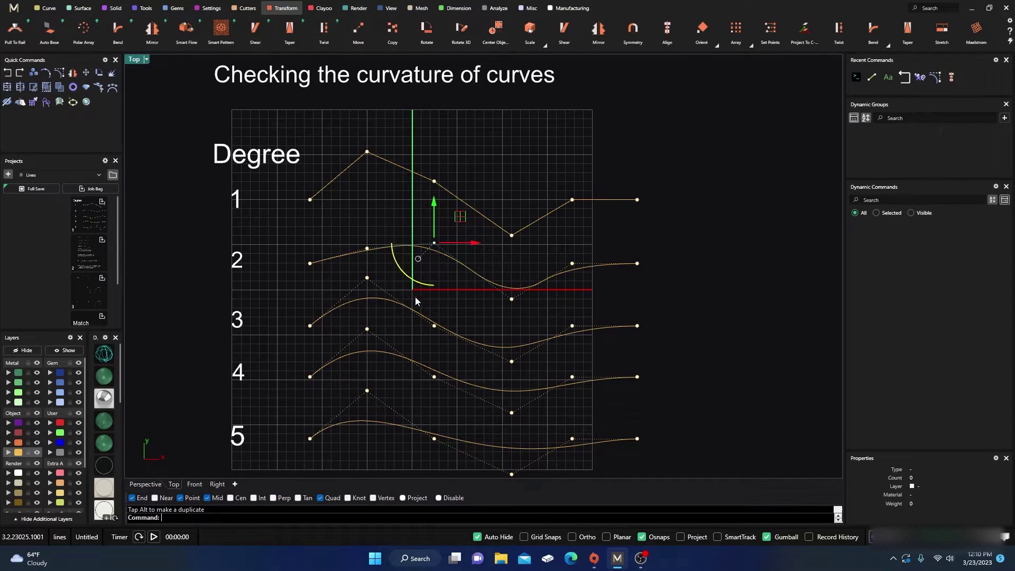
left_click(434, 325)
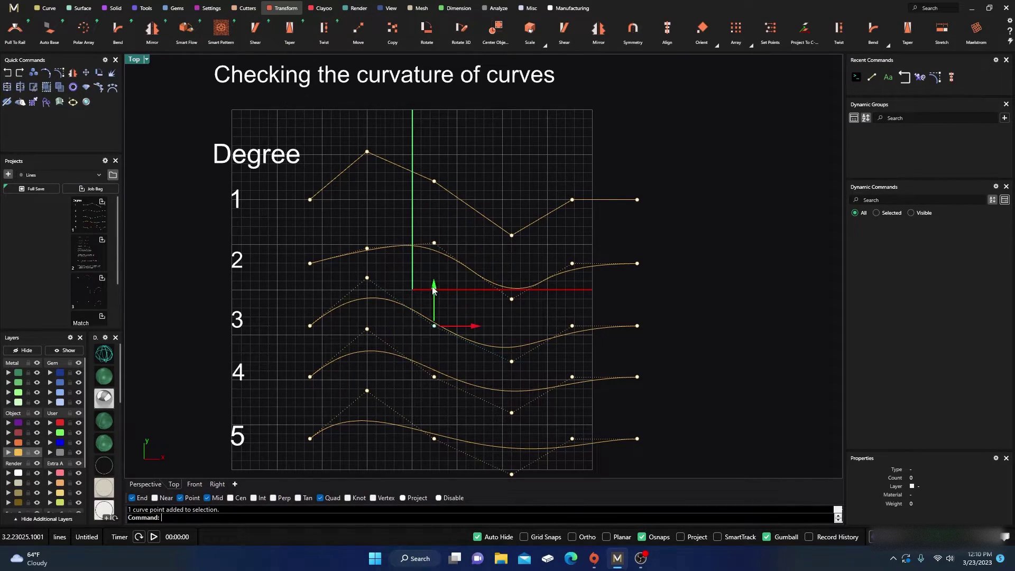
left_click_drag(432, 288, 432, 274)
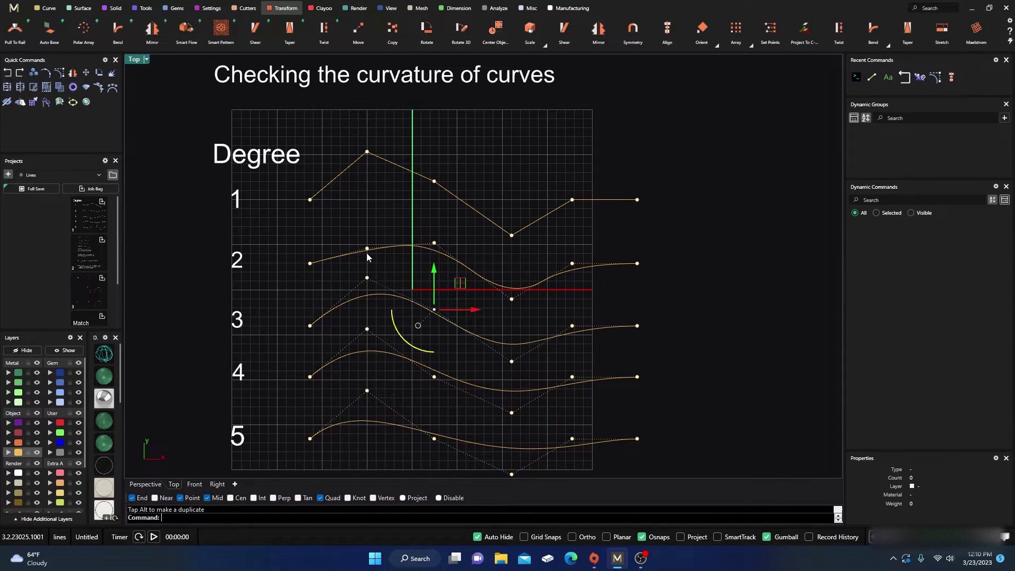
key("Escape")
Lower a degree-4 control point about 3 mm and the degree-5 middle point about 1.8 mm
right_click_drag(424, 294, 401, 245)
left_click(410, 328)
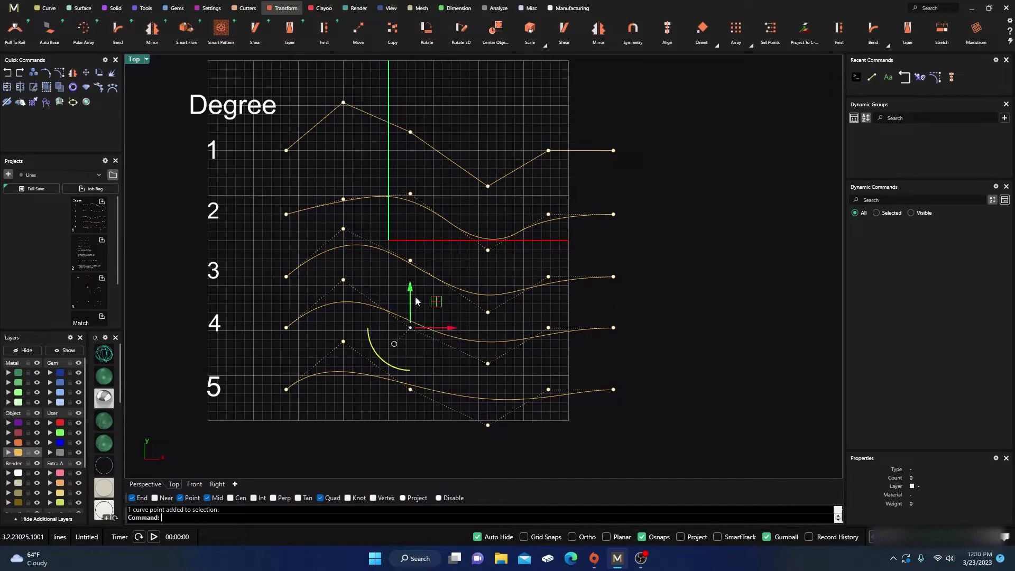
left_click_drag(412, 287, 410, 309)
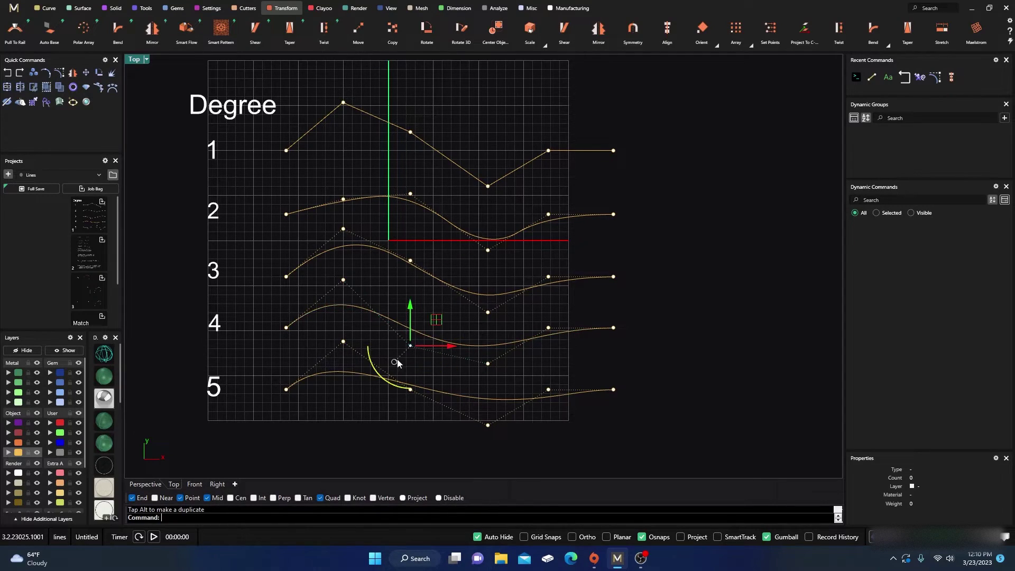
left_click(410, 389)
mouse_move(412, 356)
left_mouse_down()
mouse_move(412, 395)
mouse_move(408, 361)
mouse_move(408, 386)
mouse_move(409, 370)
left_mouse_up()
key("Escape")
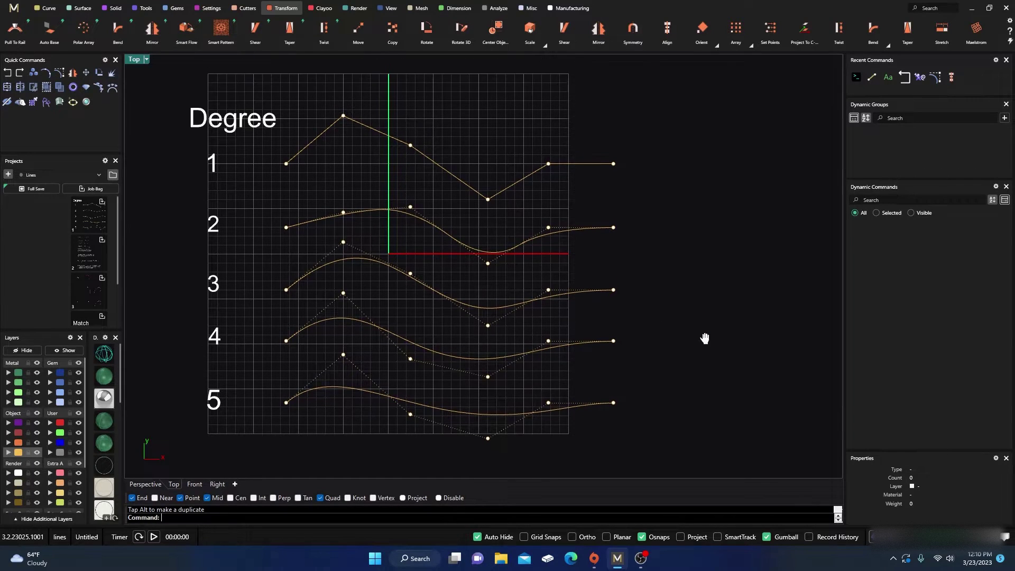
scroll(663, 347, "down", 3)
right_click_drag(663, 347, 619, 351)
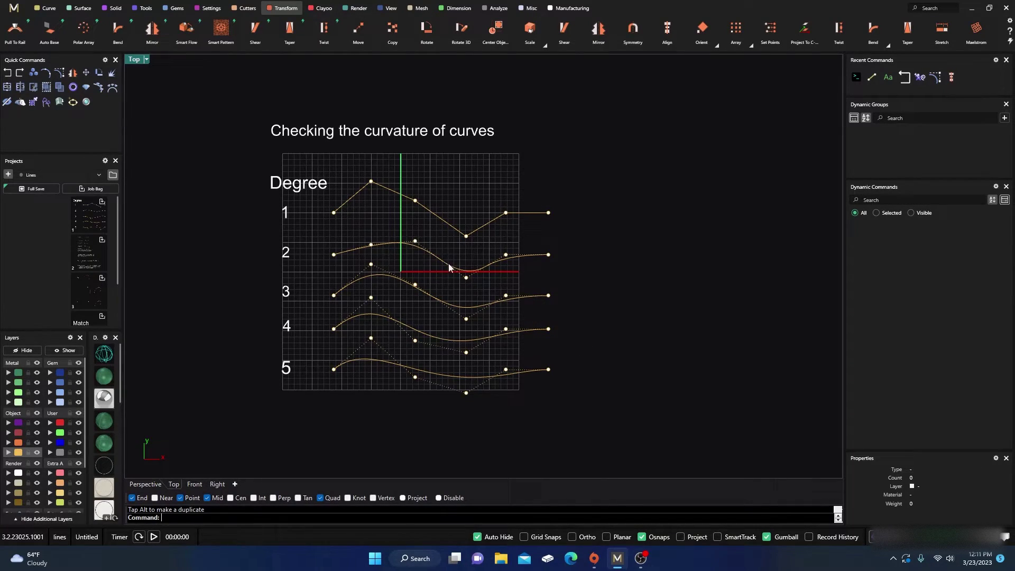
Lower a degree-1 point about 4 mm, raise degree-5 and degree-2 points, then recentre the drawing
left_click(372, 183)
left_click_drag(371, 146, 371, 164)
left_click(371, 245)
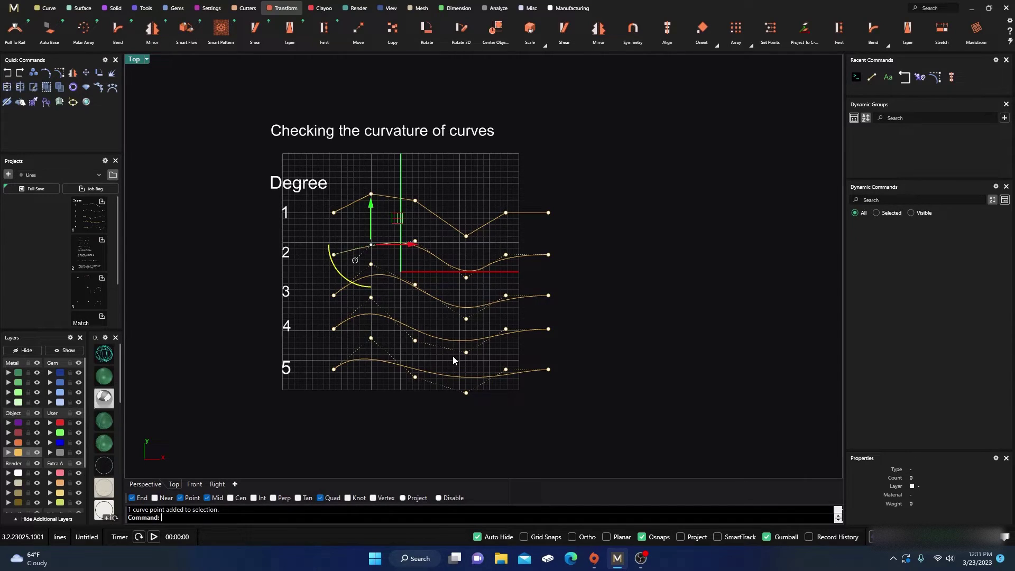
left_click(415, 377)
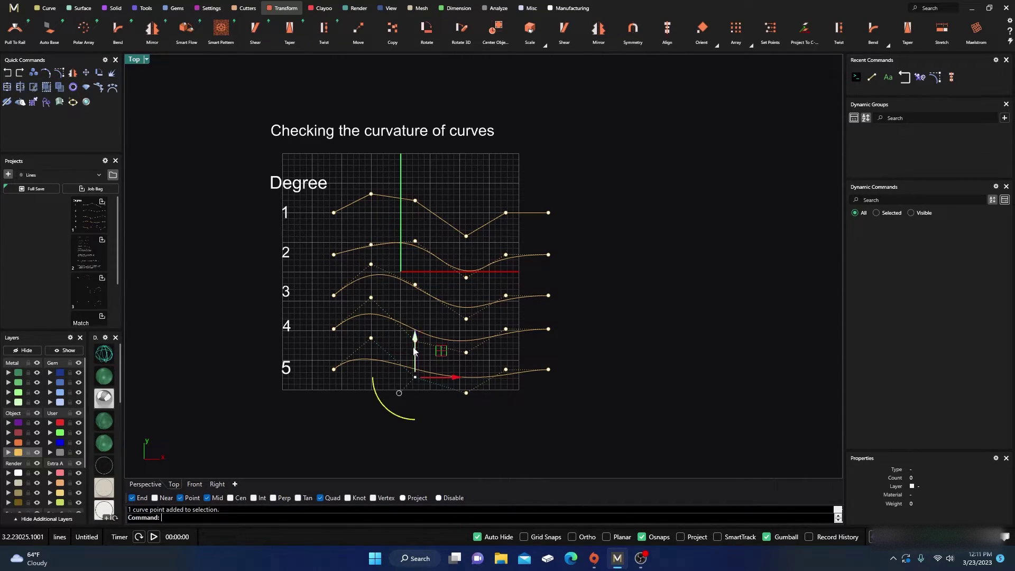
mouse_move(415, 343)
left_mouse_down()
mouse_move(416, 323)
mouse_move(414, 360)
left_mouse_up()
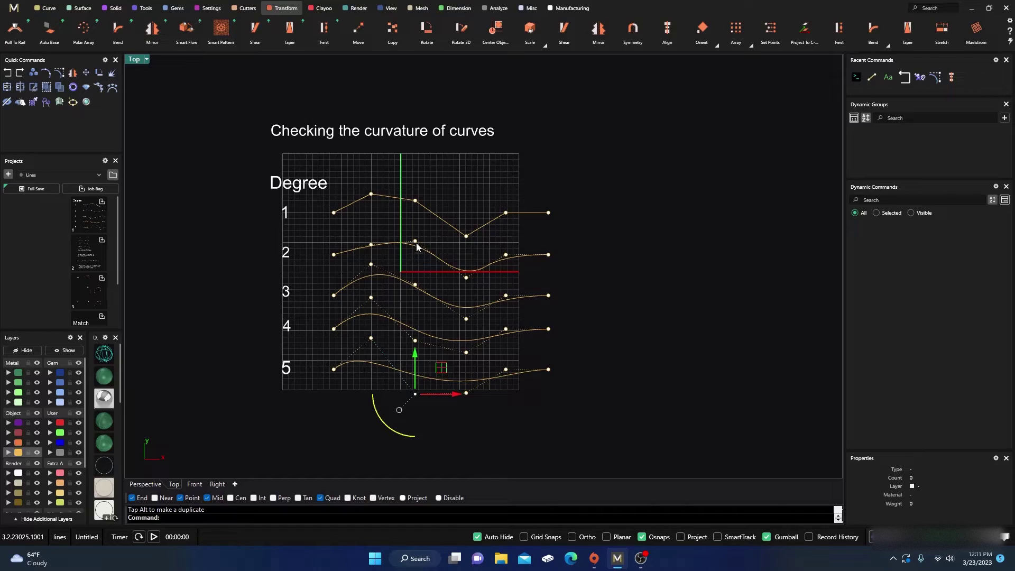
left_click(416, 242)
left_click_drag(416, 206, 415, 202)
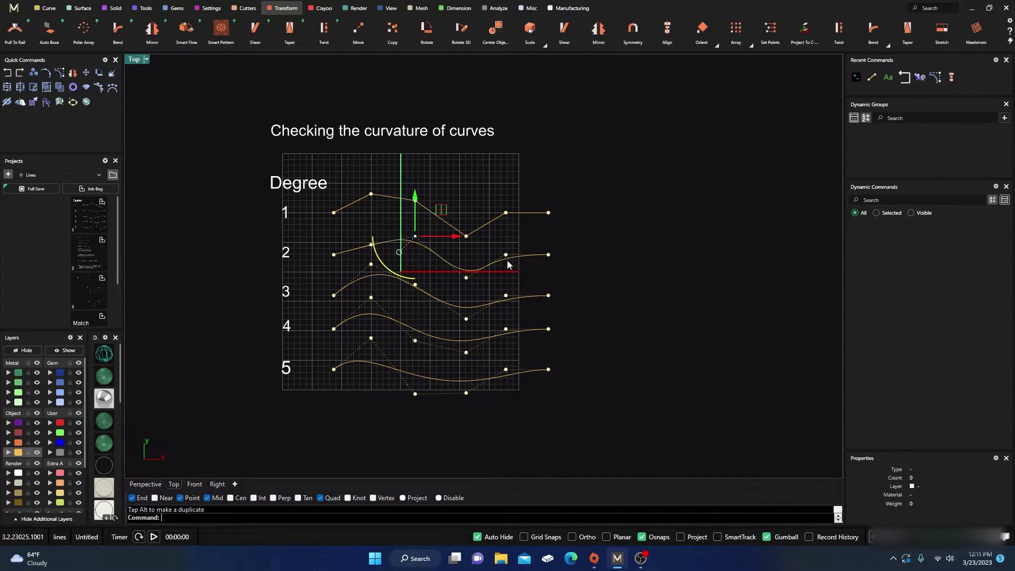
left_click(595, 235)
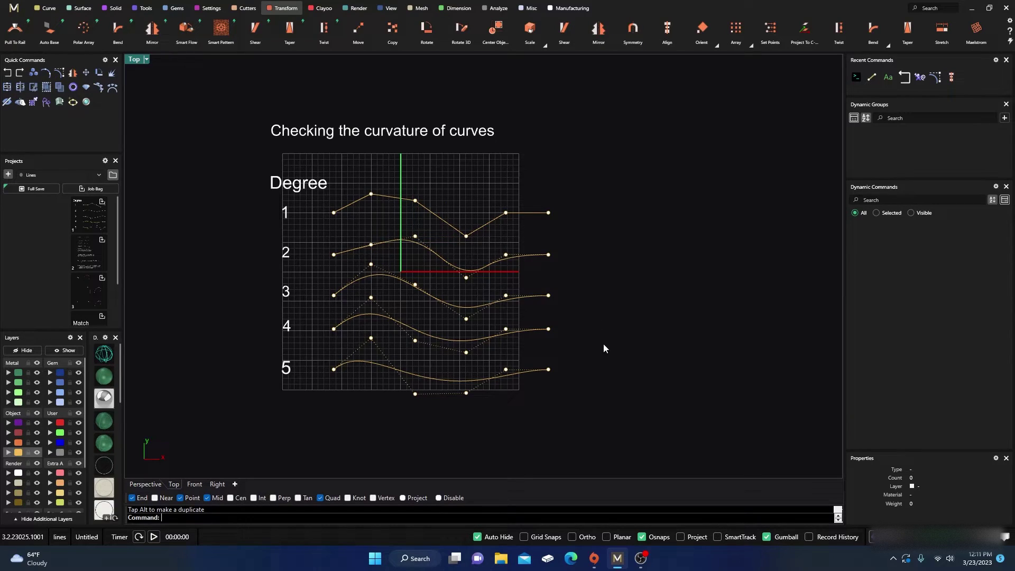
right_click_drag(604, 345, 627, 351)
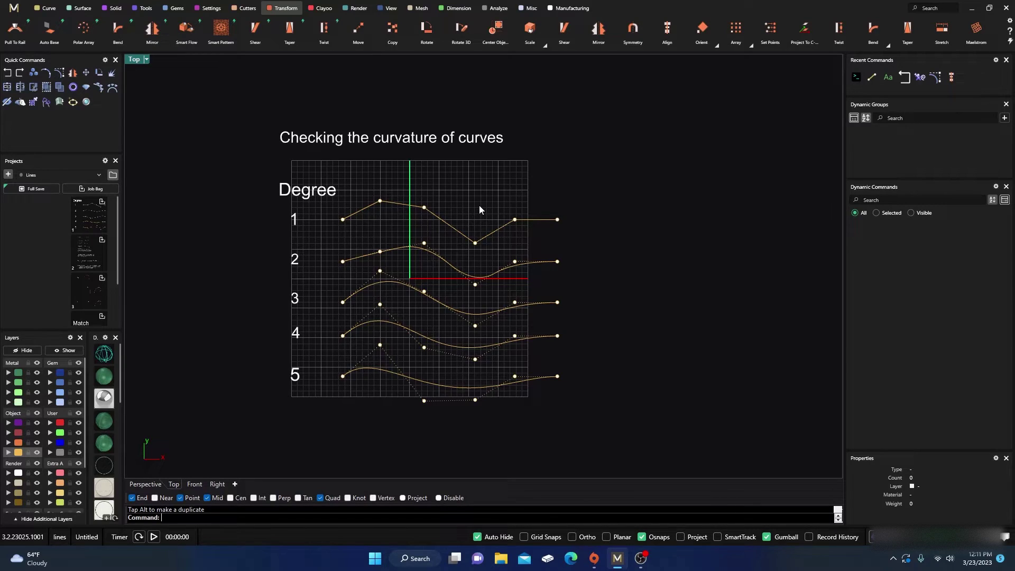
right_click_drag(479, 205, 457, 190)
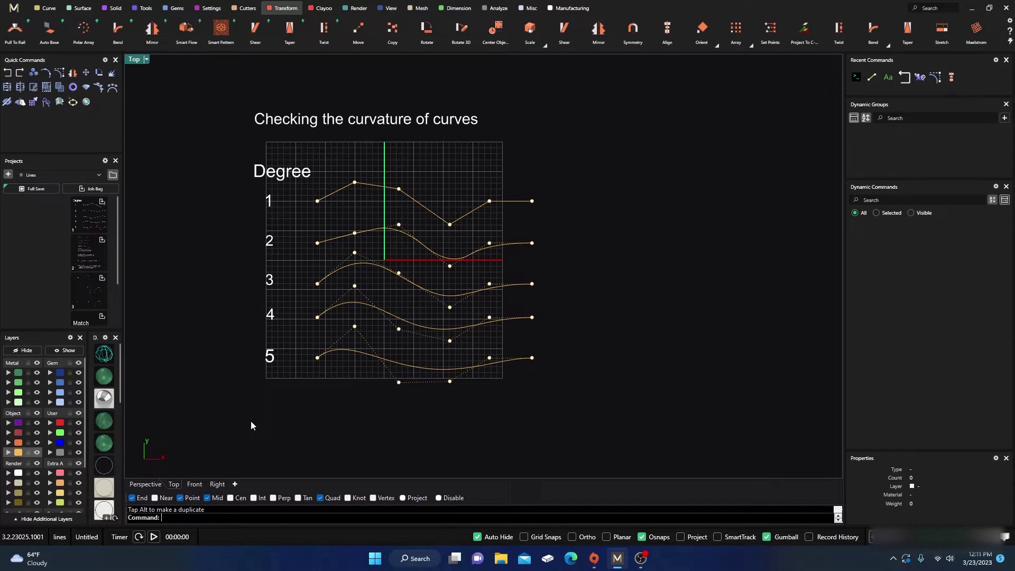
Run CurvatureGraph on all five Degree curves using a crossing selection
type("Curva")
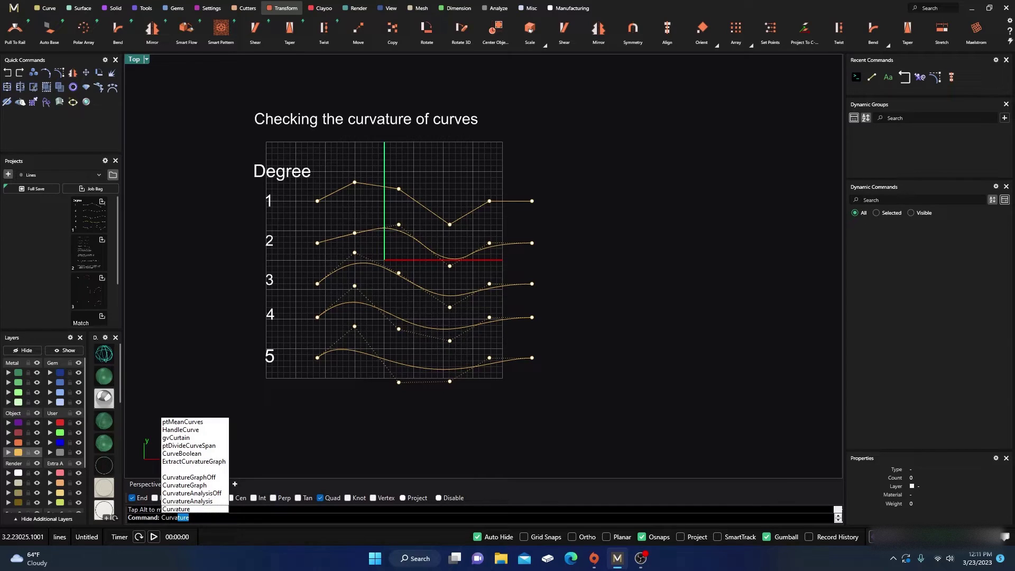
type("tureGraph")
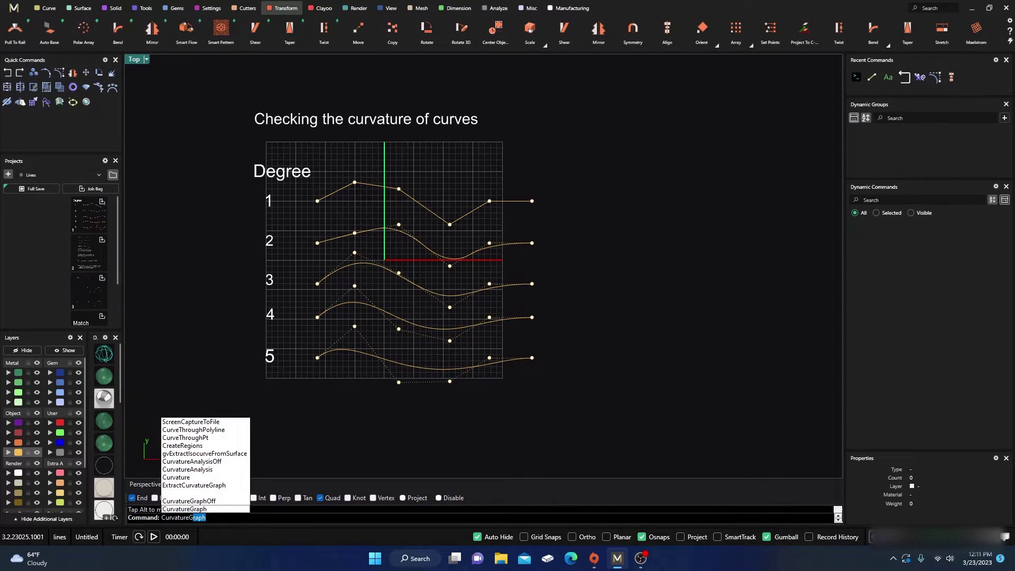
key("Return")
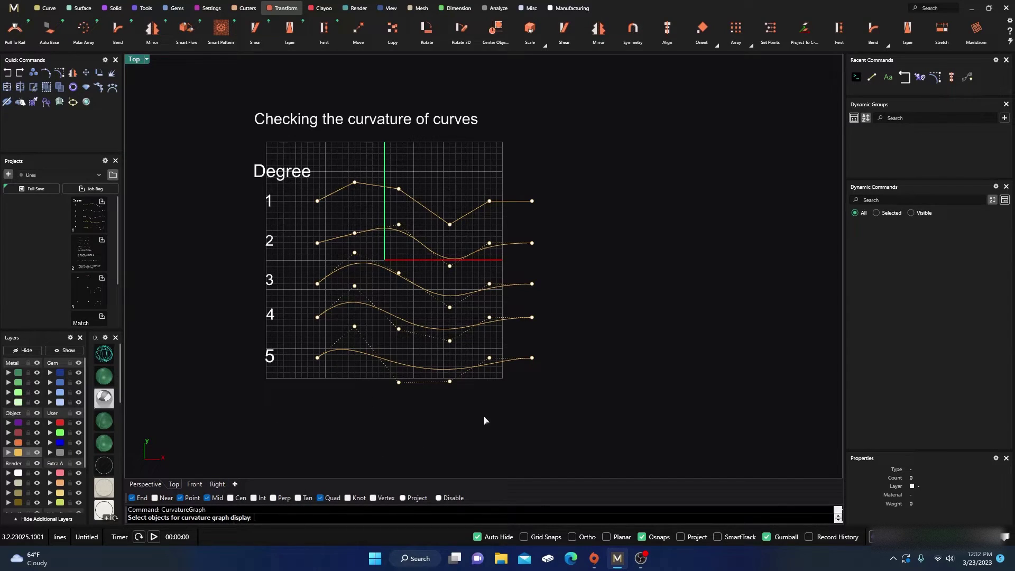
left_click_drag(564, 401, 447, 189)
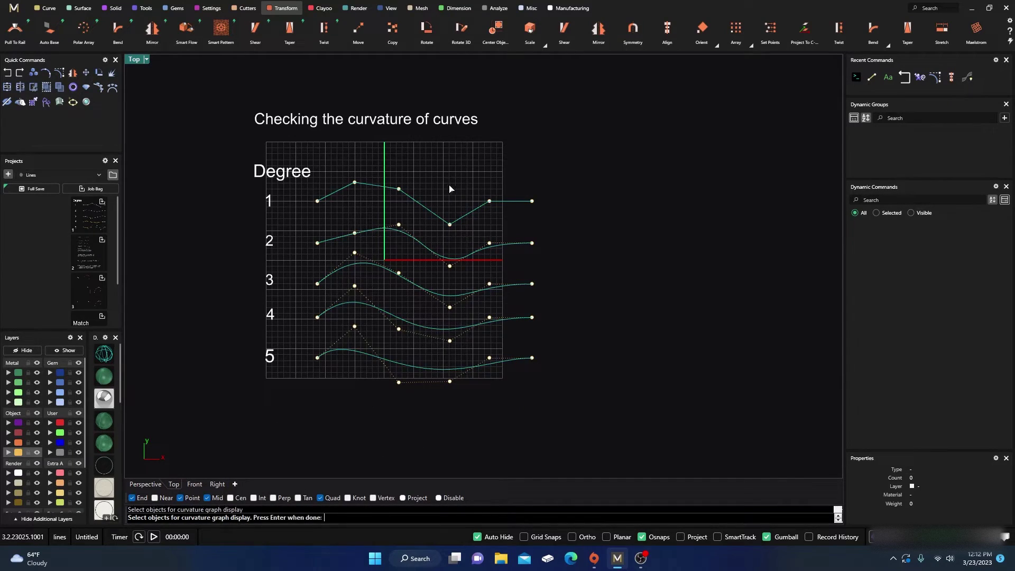
key("Return")
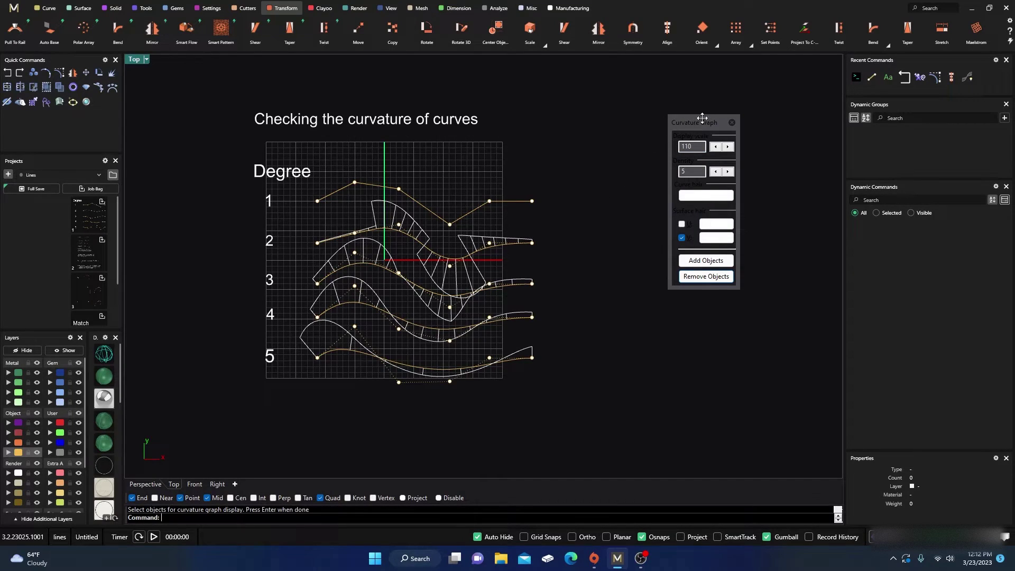
Nudge the curvature graph display scale down and up, leaving it at 110
left_click_drag(697, 121, 652, 150)
double_click(648, 176)
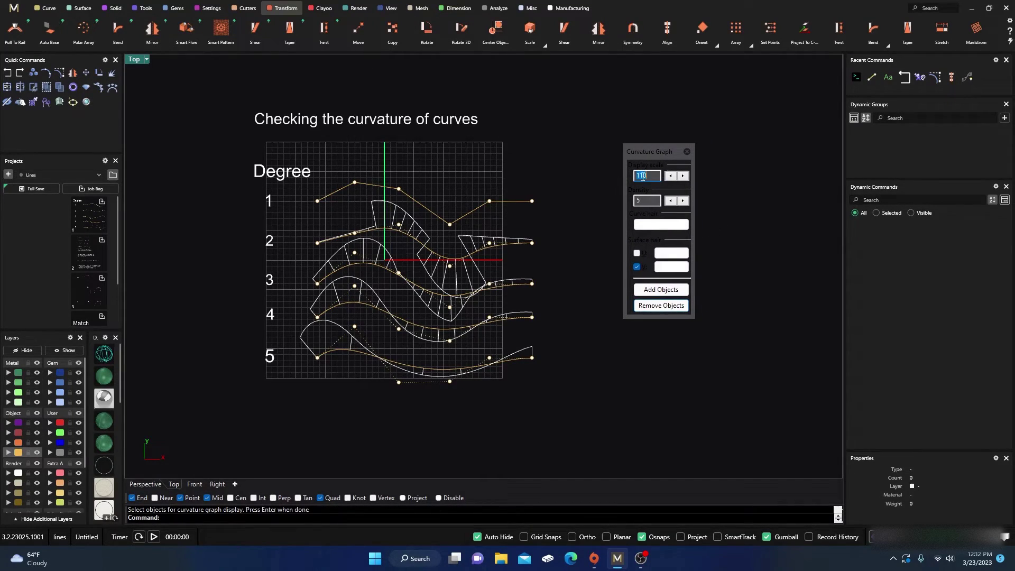
left_click(671, 177)
left_click(671, 176)
left_click(682, 176)
left_click(683, 176)
left_click(683, 176)
left_click(671, 177)
left_click(671, 178)
left_click(671, 178)
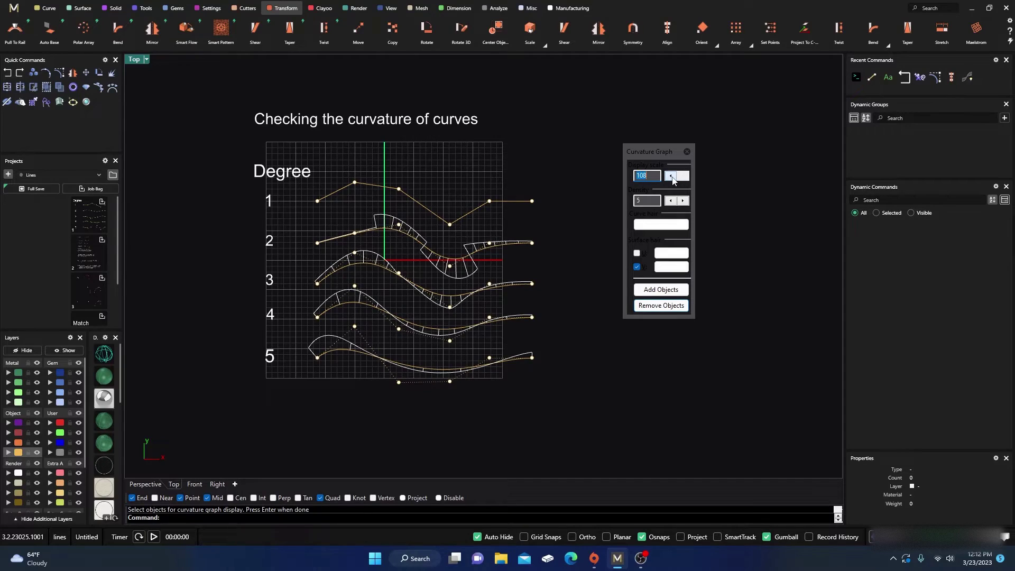
left_click(681, 180)
left_click(681, 180)
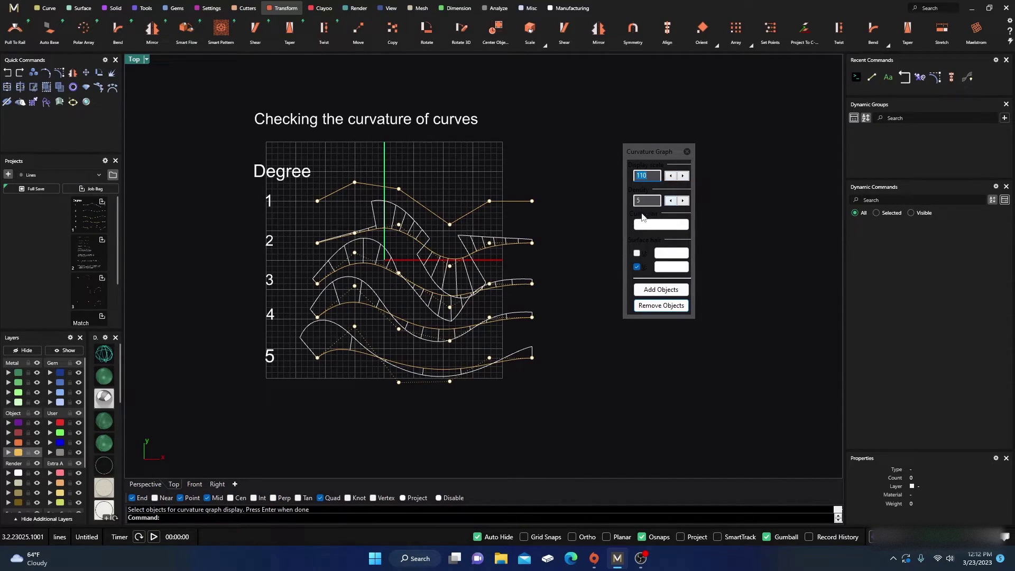
Step the curvature graph density down to 2, then up to 6
left_click(670, 201)
left_click(670, 201)
left_click(670, 201)
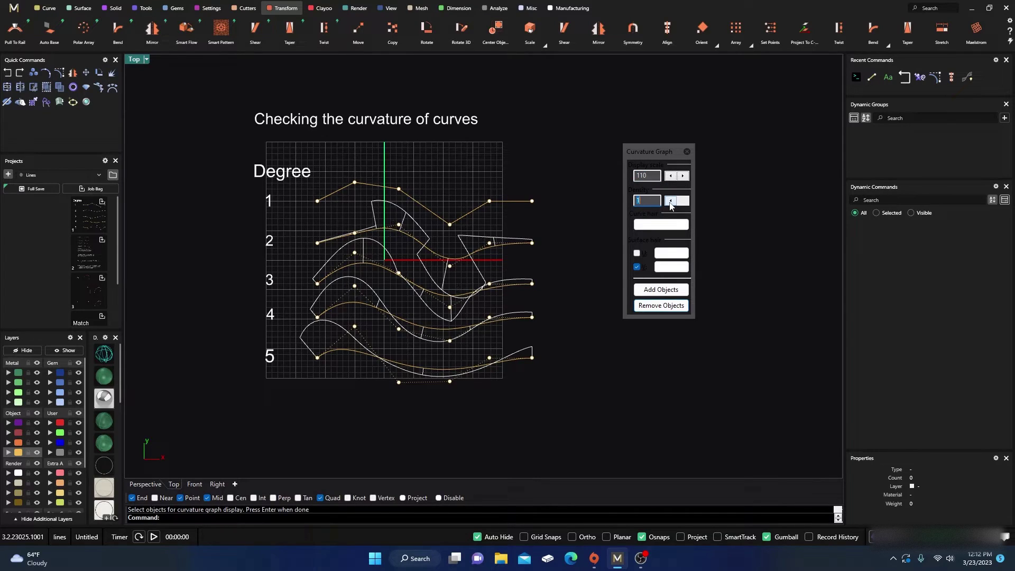
left_click(683, 202)
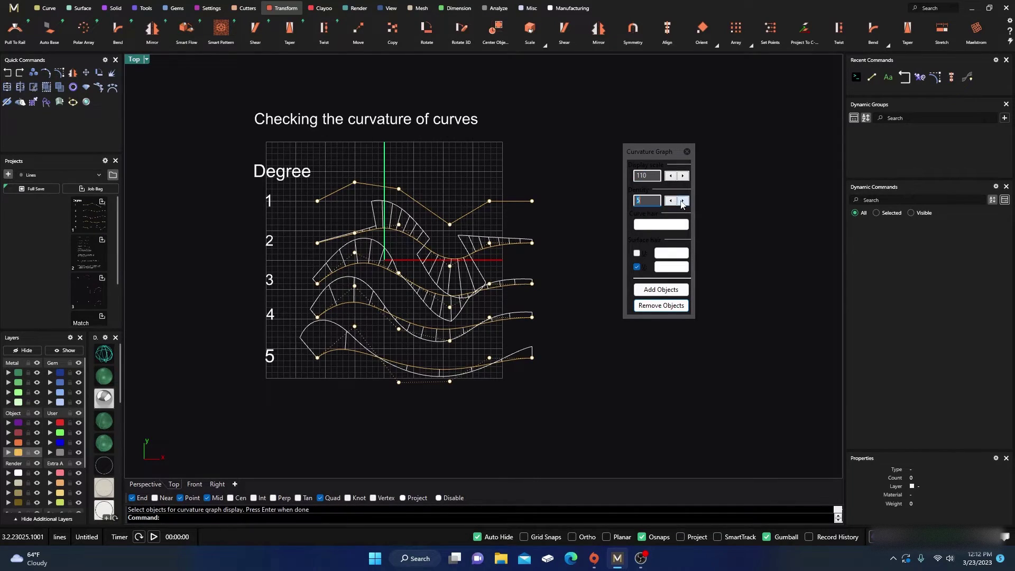
left_click(670, 201)
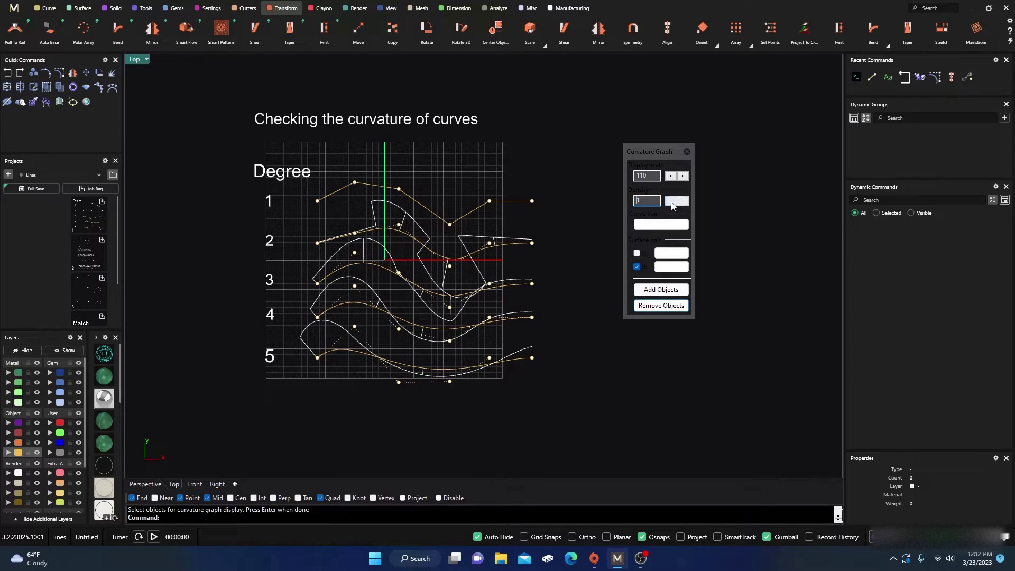
left_click(682, 201)
left_click(682, 201)
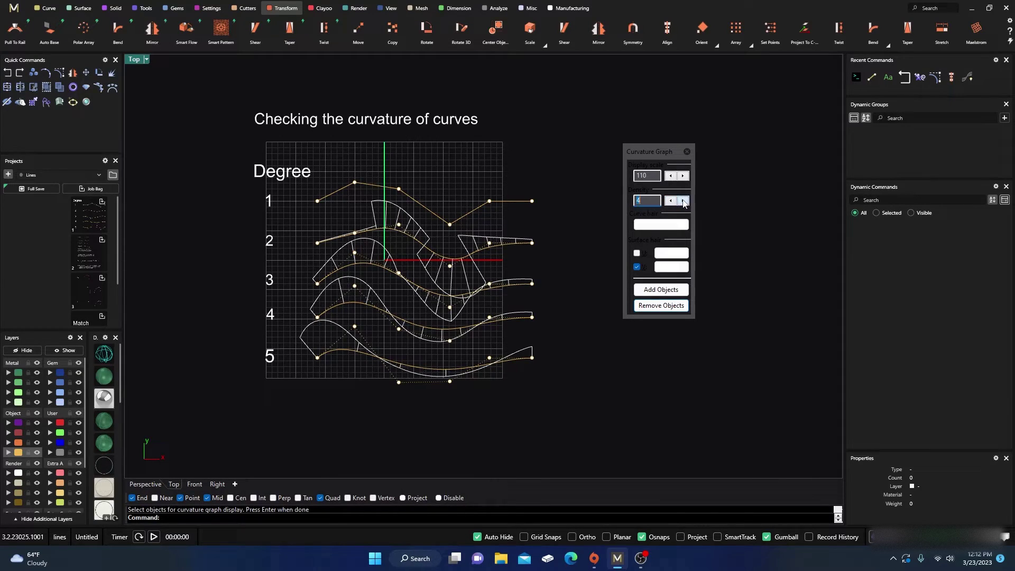
left_click(682, 201)
left_click(682, 202)
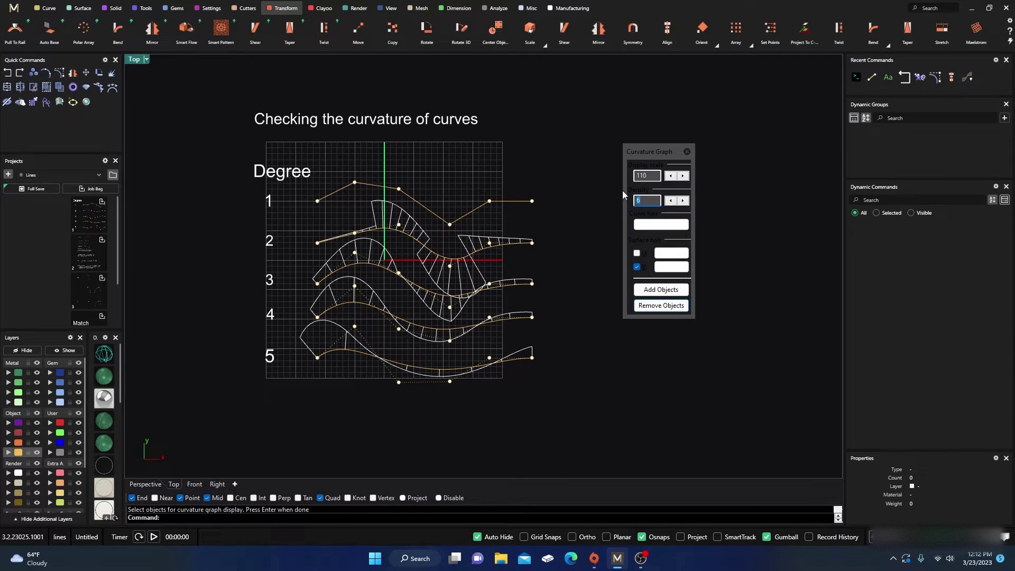
left_click_drag(663, 151, 692, 157)
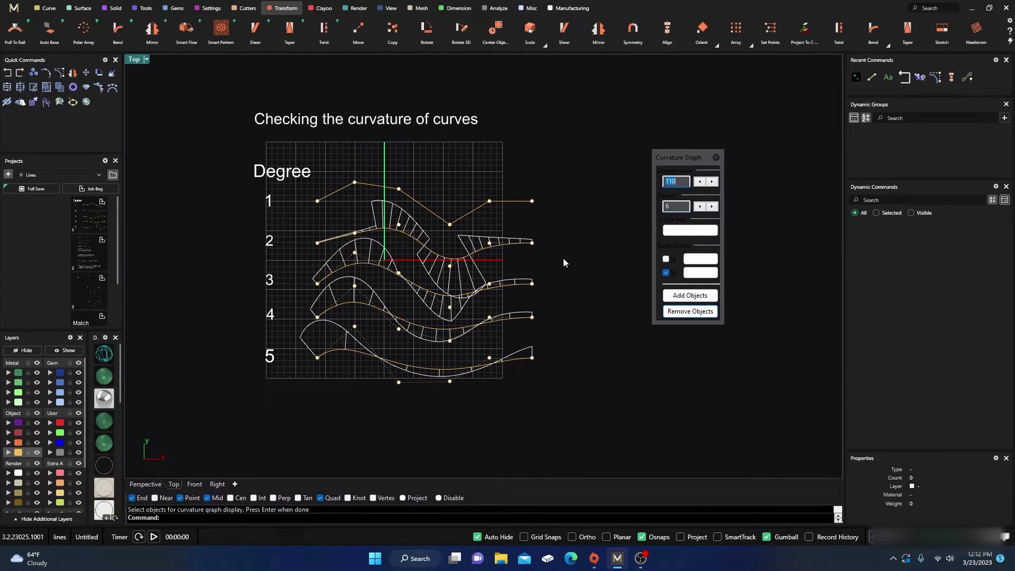
right_click_drag(565, 265, 564, 255)
scroll(357, 221, "up", 2)
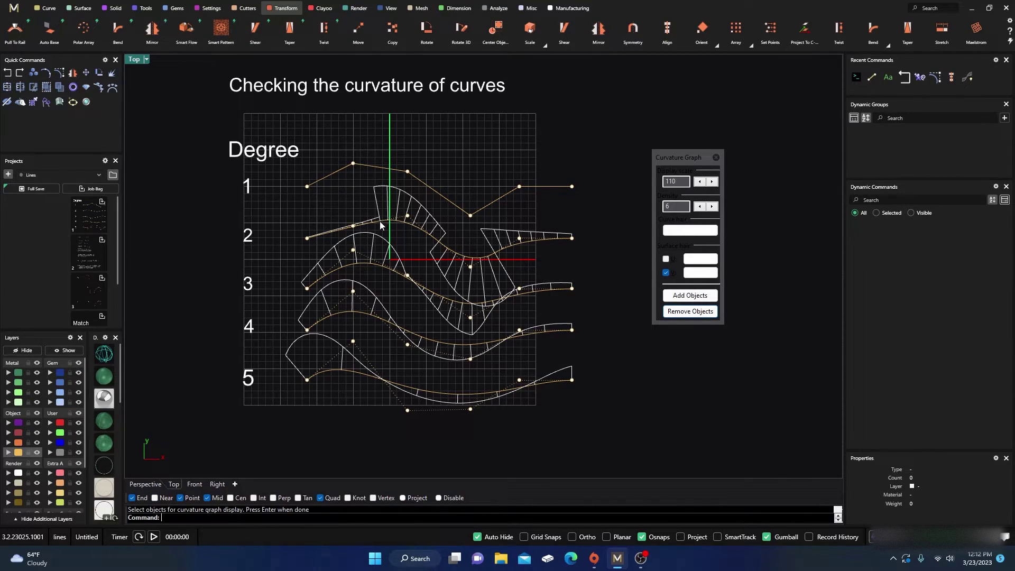
scroll(383, 223, "up", 4)
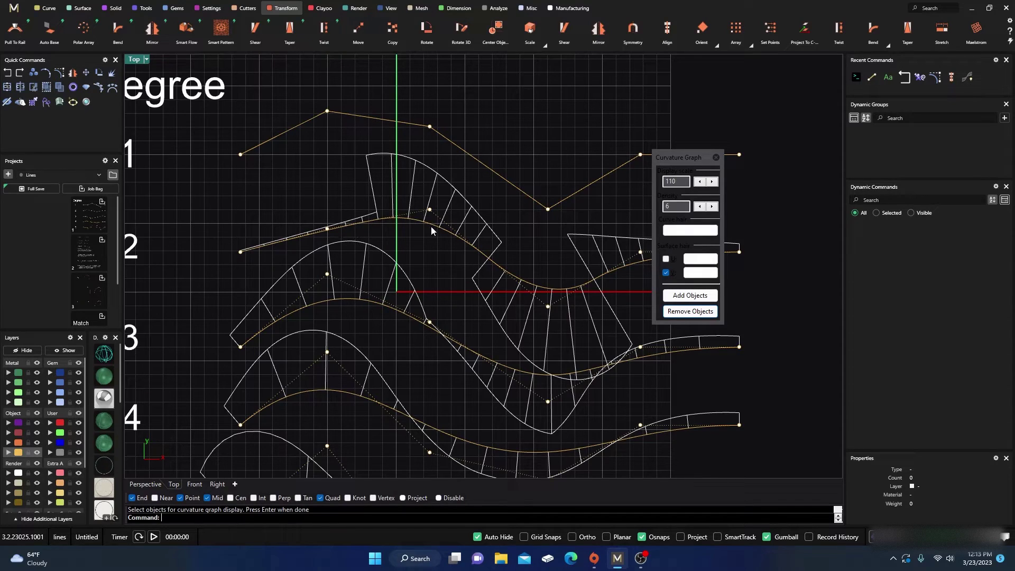
scroll(343, 169, "down", 3)
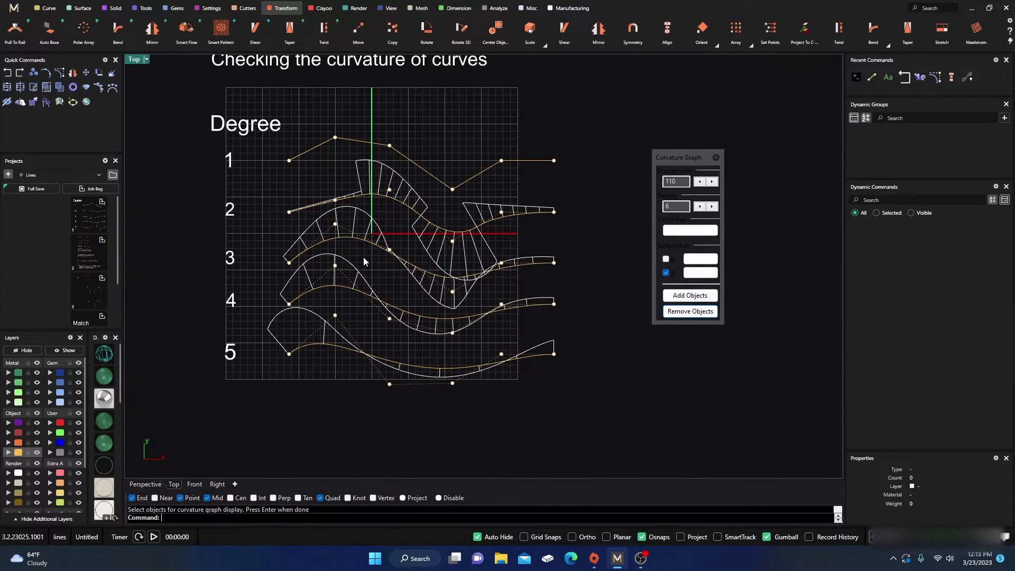
scroll(365, 259, "up", 3)
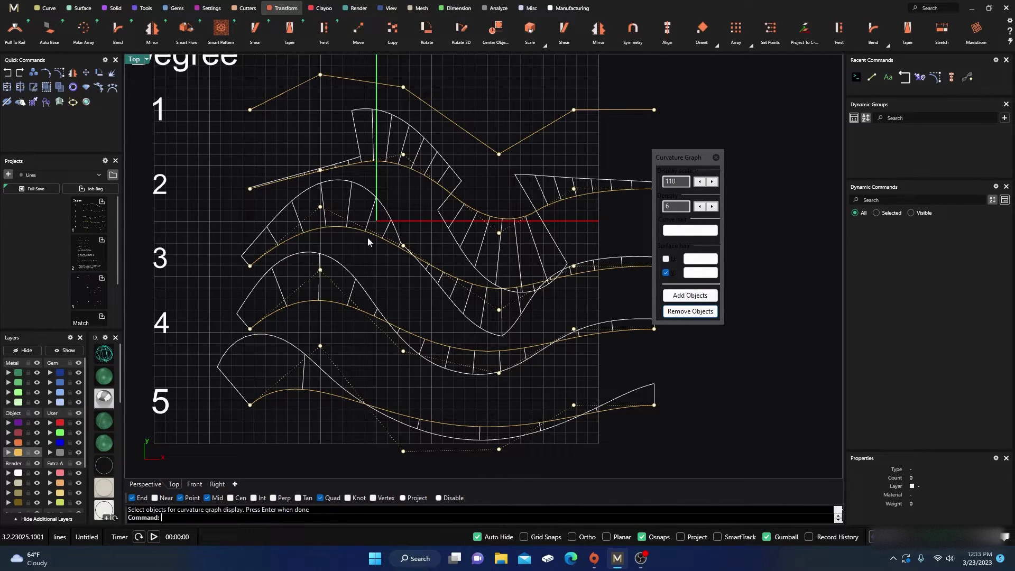
scroll(506, 334, "up", 2)
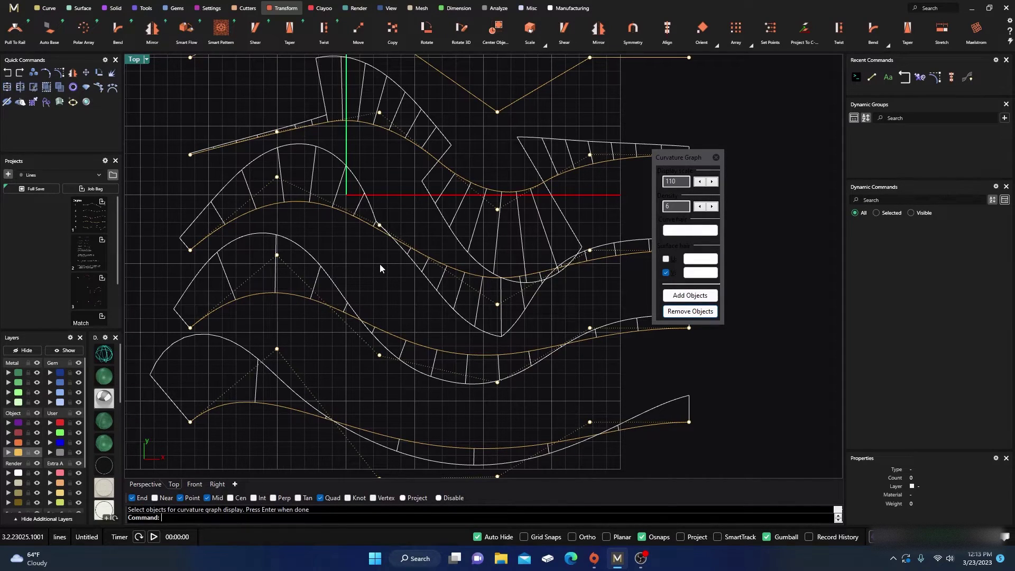
scroll(328, 298, "down", 2)
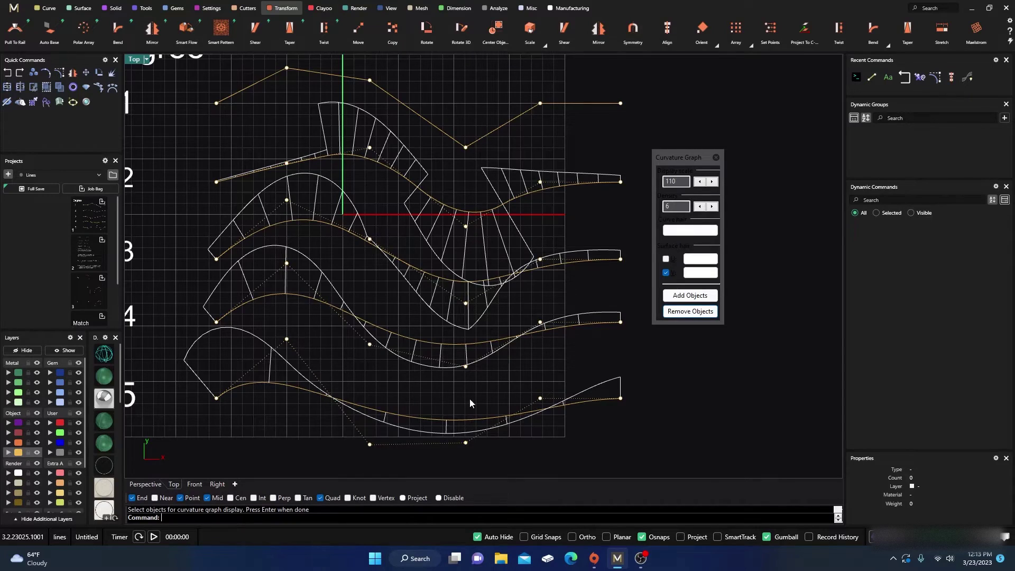
scroll(469, 399, "down", 5)
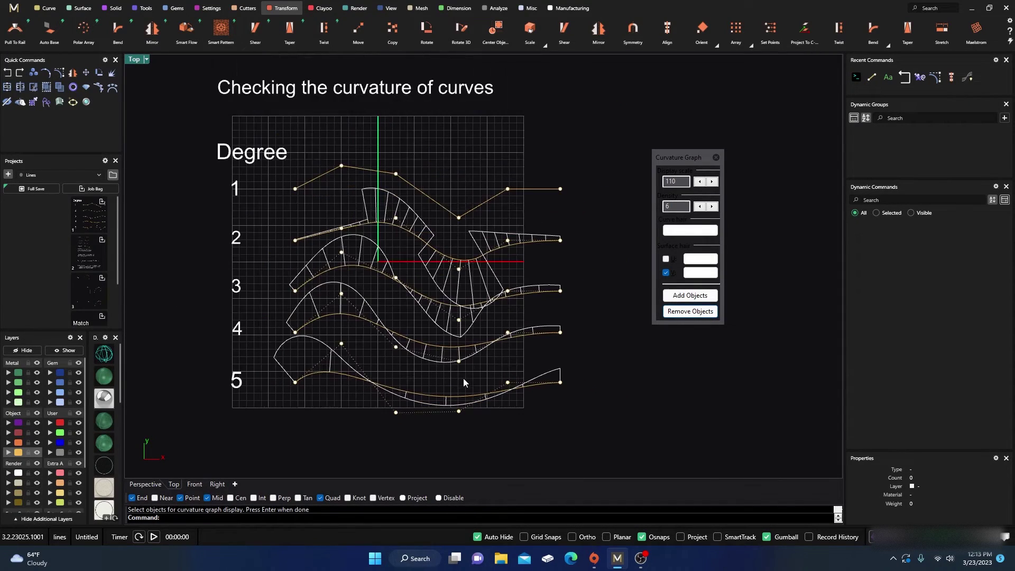
right_click_drag(500, 350, 478, 344)
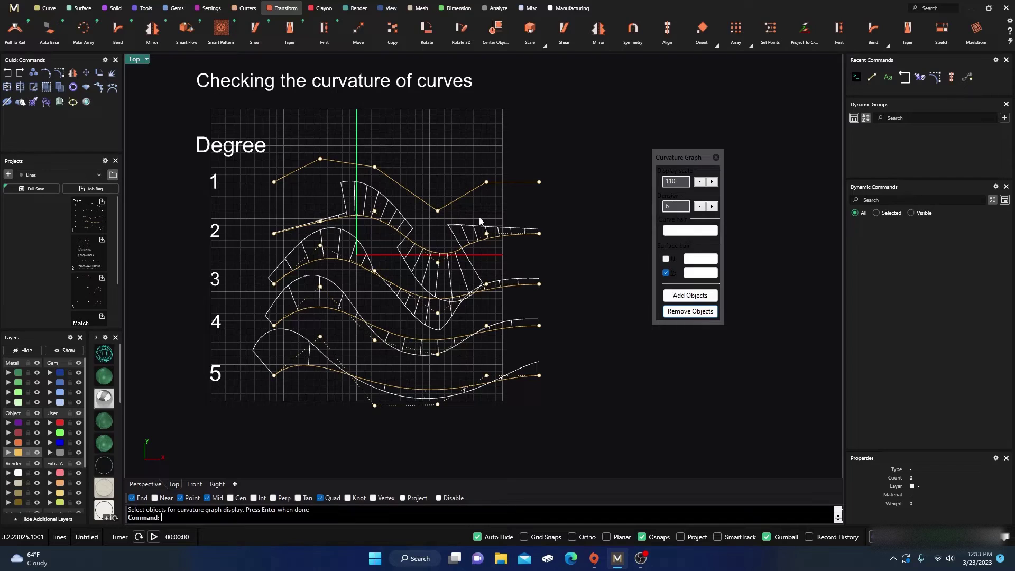
Move the Curvature Graph panel aside and pick where the degree-1 and degree-2 curves overlap
left_click_drag(678, 158, 705, 146)
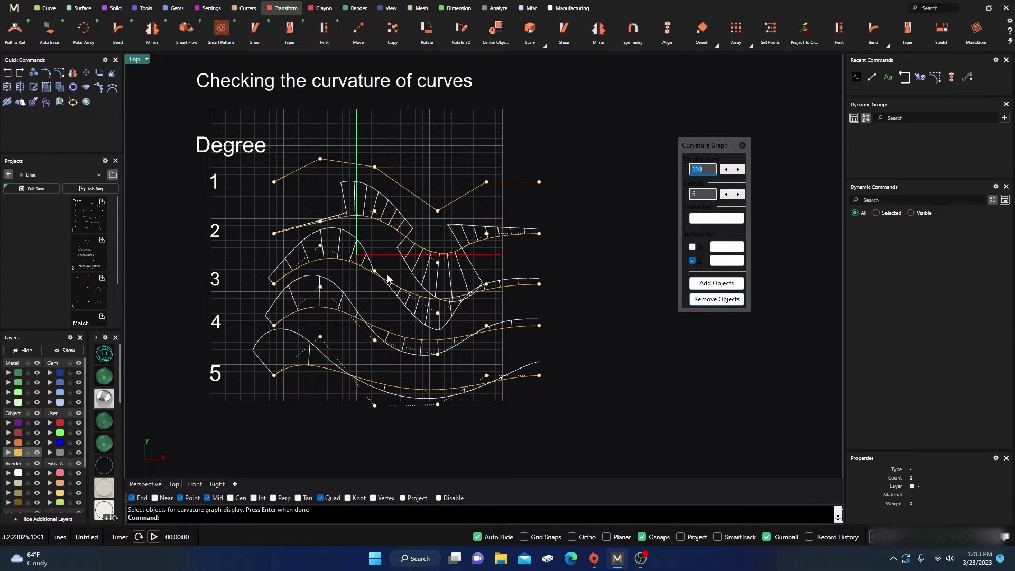
scroll(389, 275, "down", 2)
right_click_drag(395, 262, 410, 263)
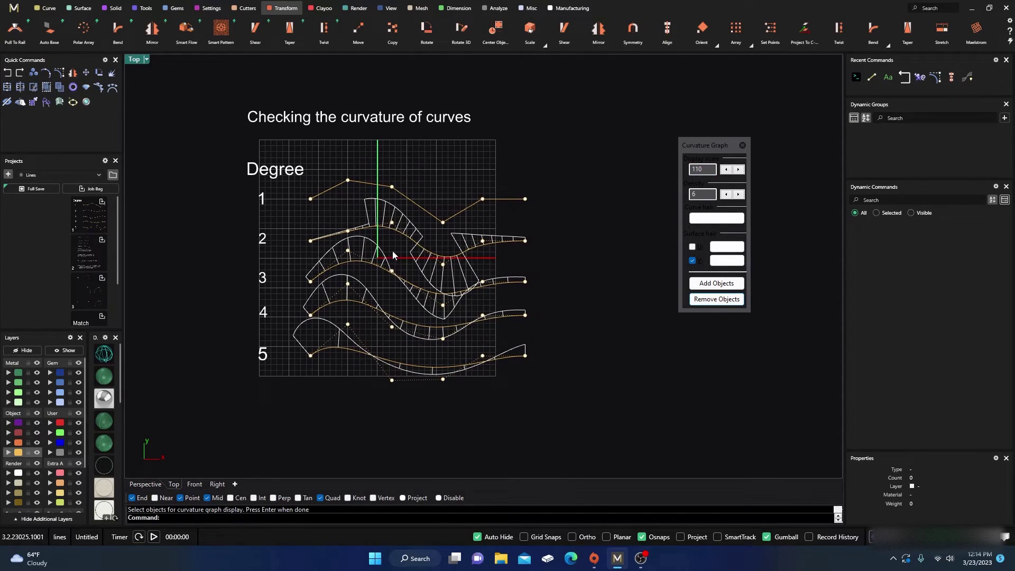
scroll(393, 253, "up", 1)
left_click(437, 203)
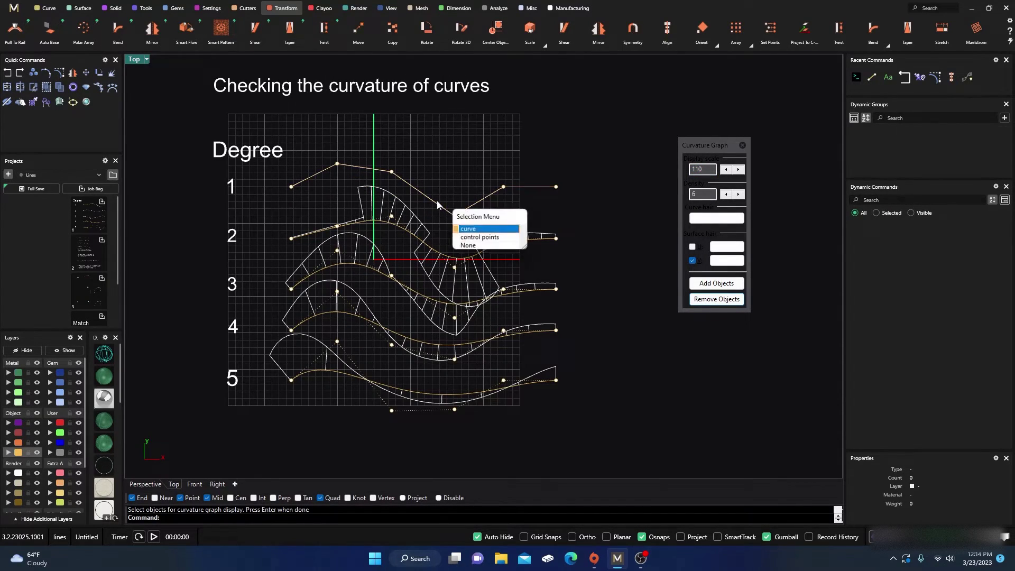
left_click(460, 229)
left_click(471, 164)
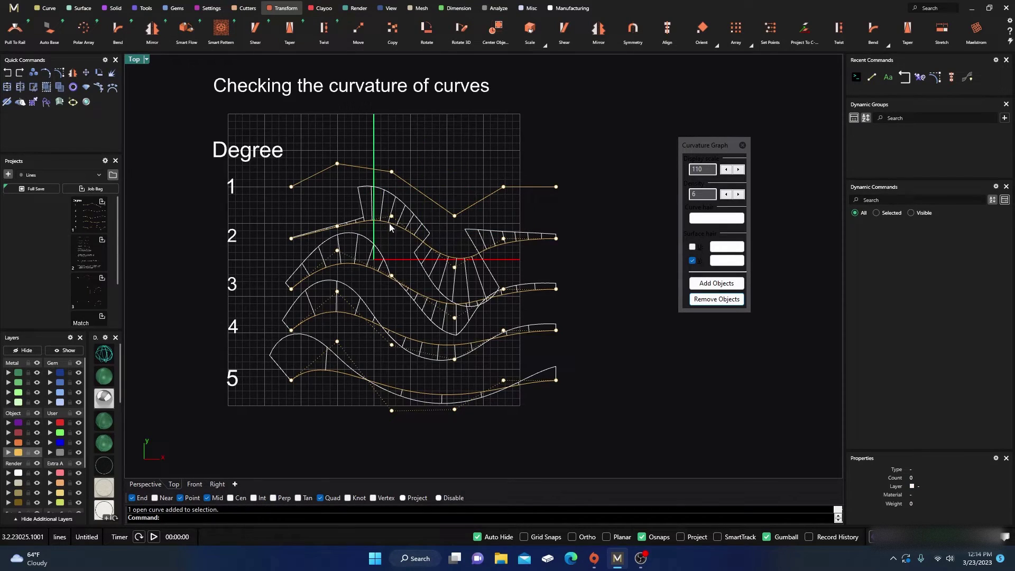
left_click(404, 227)
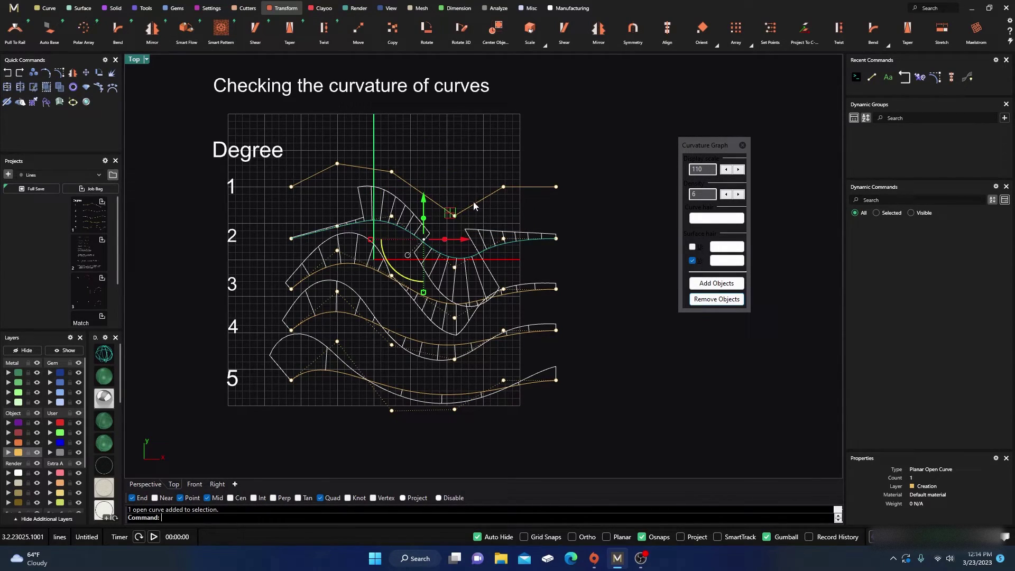
left_click(529, 291)
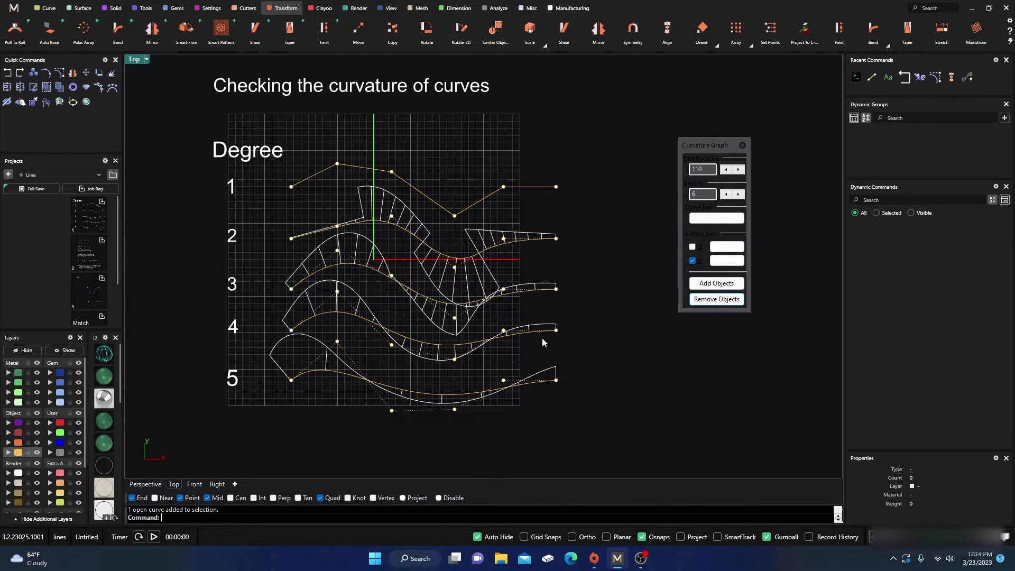
left_click(519, 337)
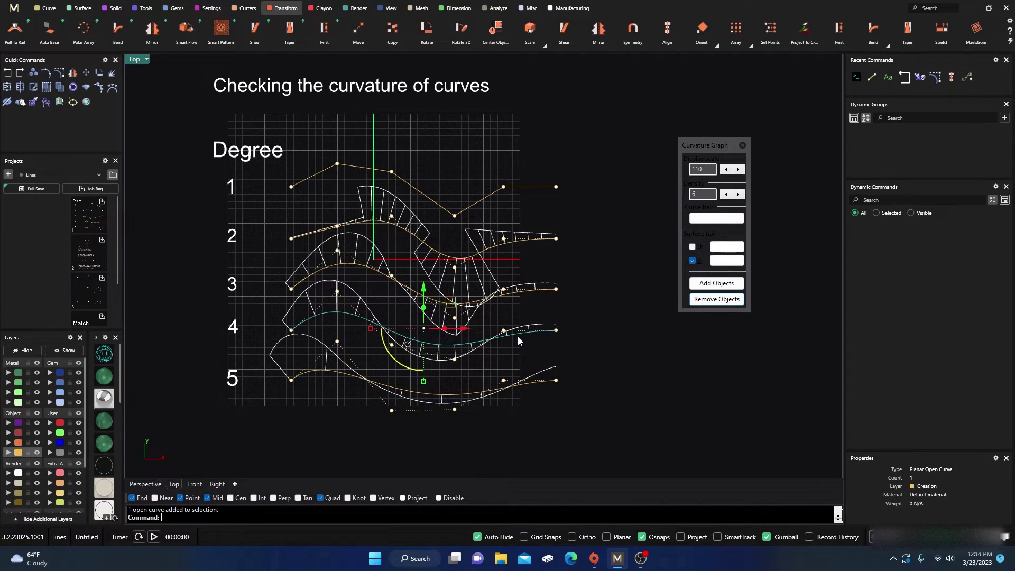
left_click(525, 386)
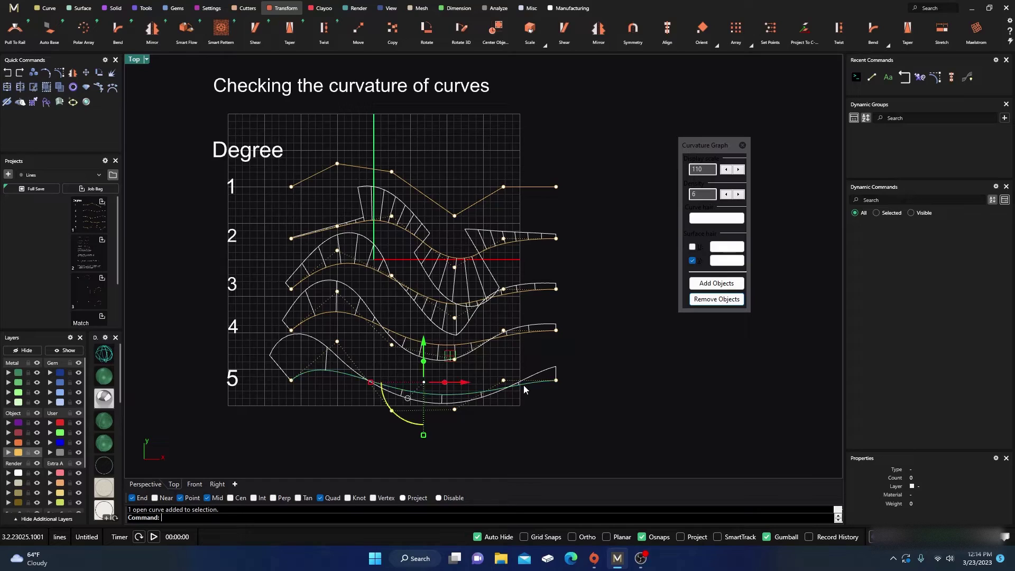
left_click(515, 341)
left_click(524, 300)
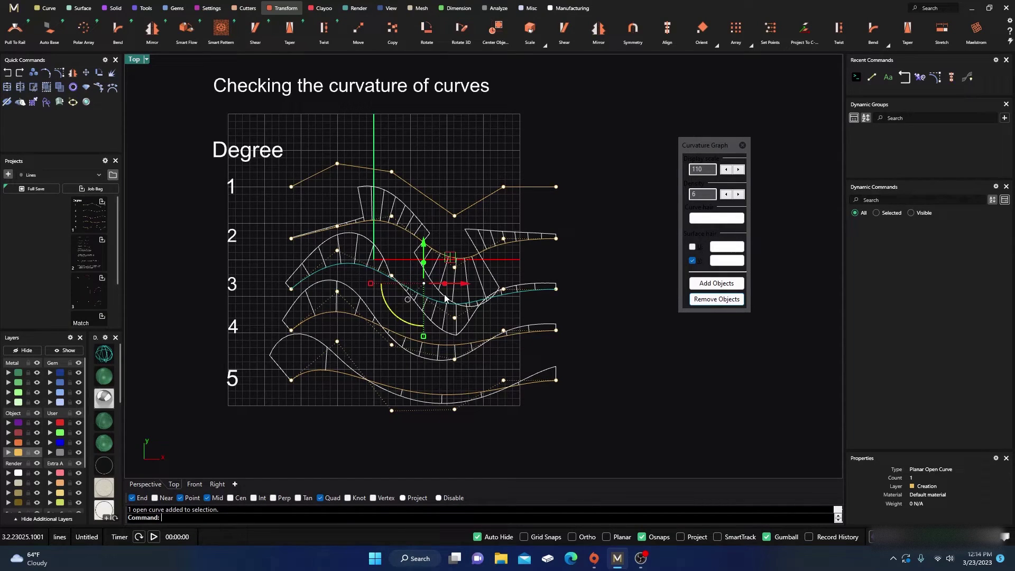
scroll(442, 280, "down", 2)
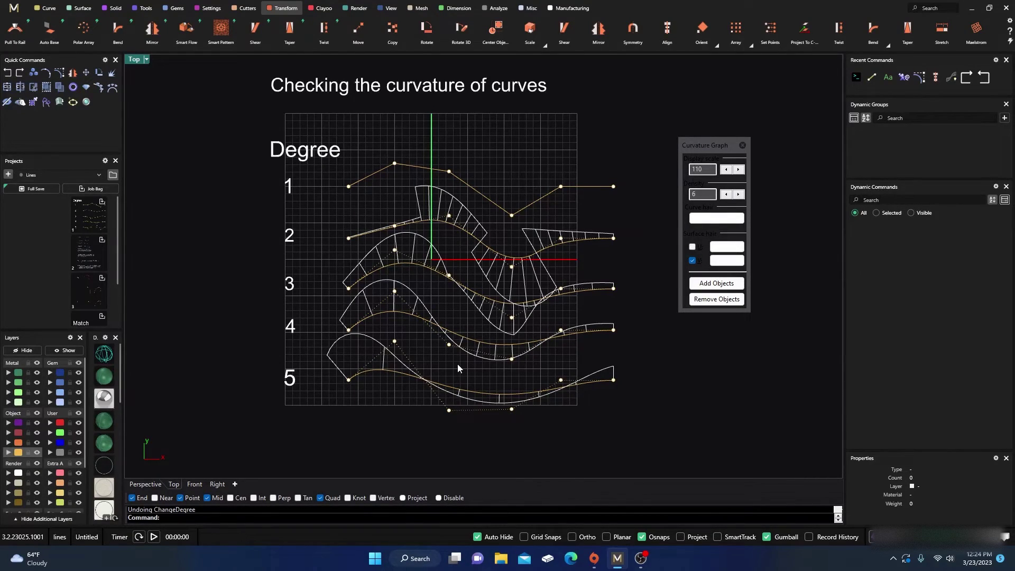
scroll(458, 364, "up", 1)
scroll(433, 373, "down", 2)
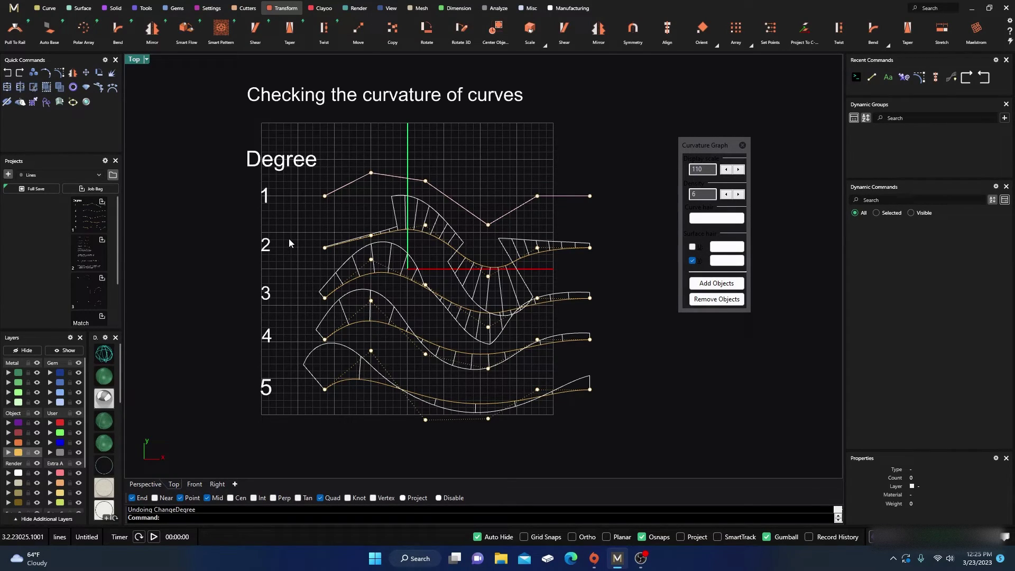
Change the degree-1 polyline to degree 4 with ChangeDegree and zoom to inspect it
type("Chan")
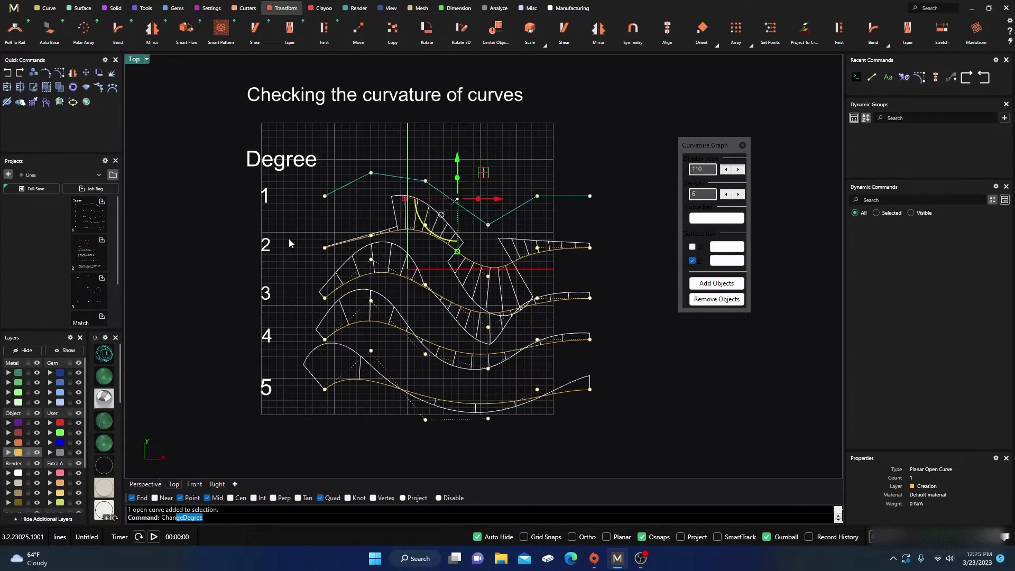
type("ge")
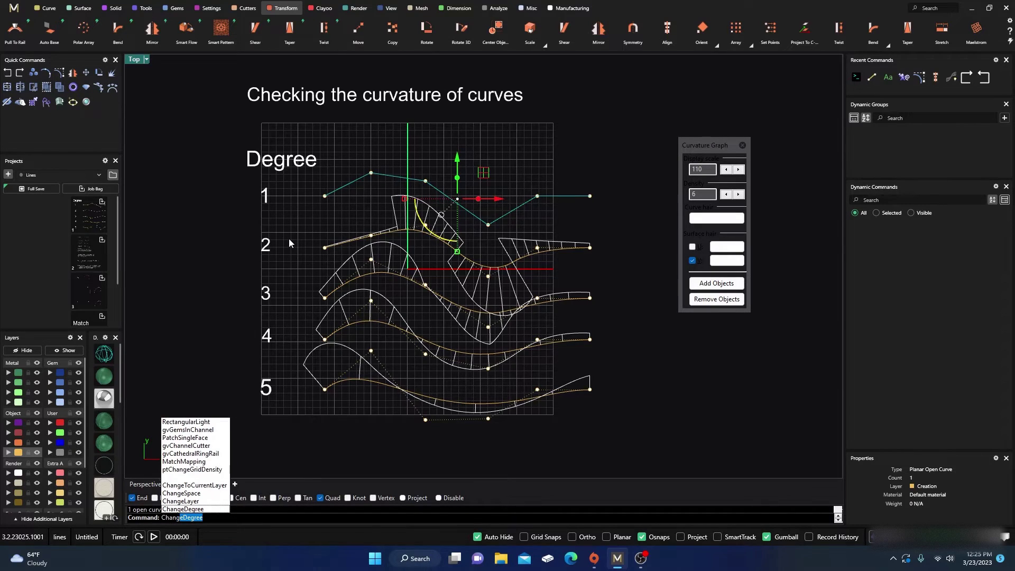
key("Return")
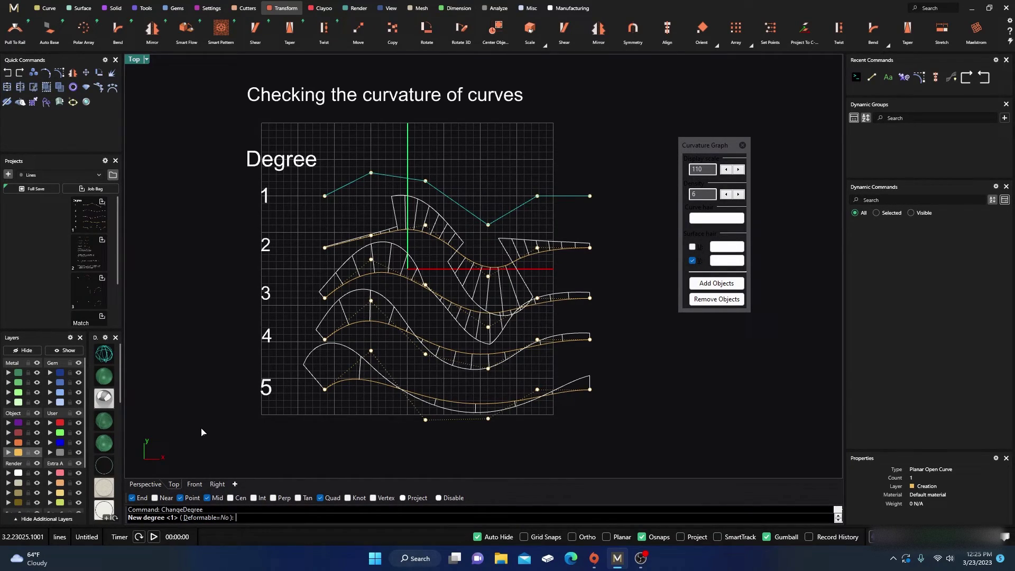
type("4")
key("Return")
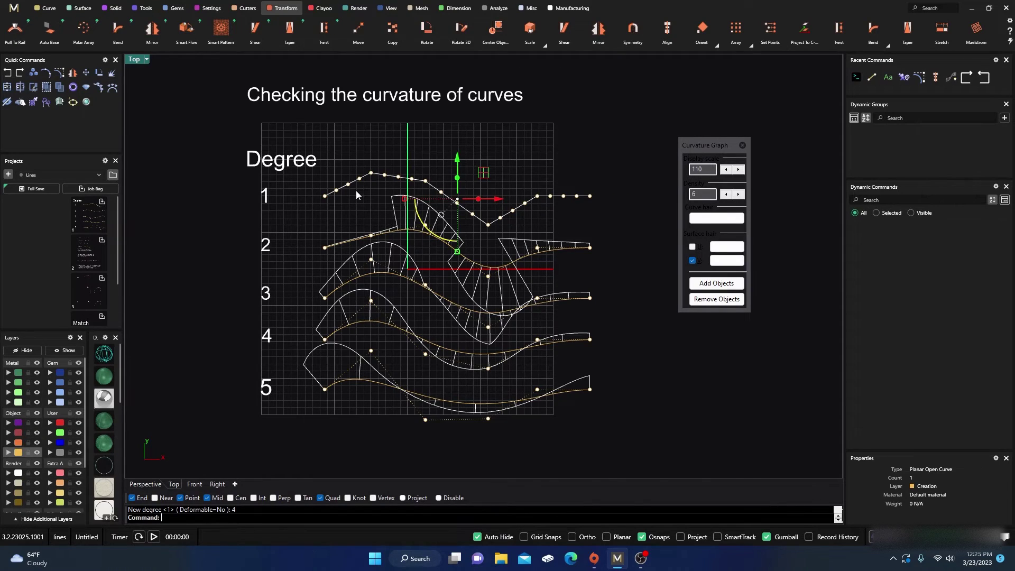
scroll(357, 190, "up", 3)
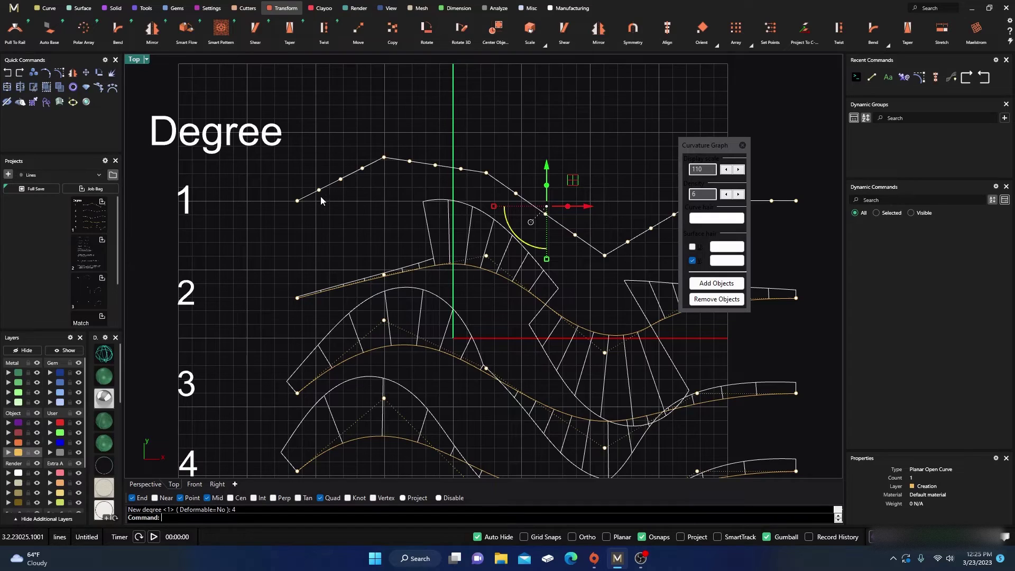
scroll(353, 178, "down", 2)
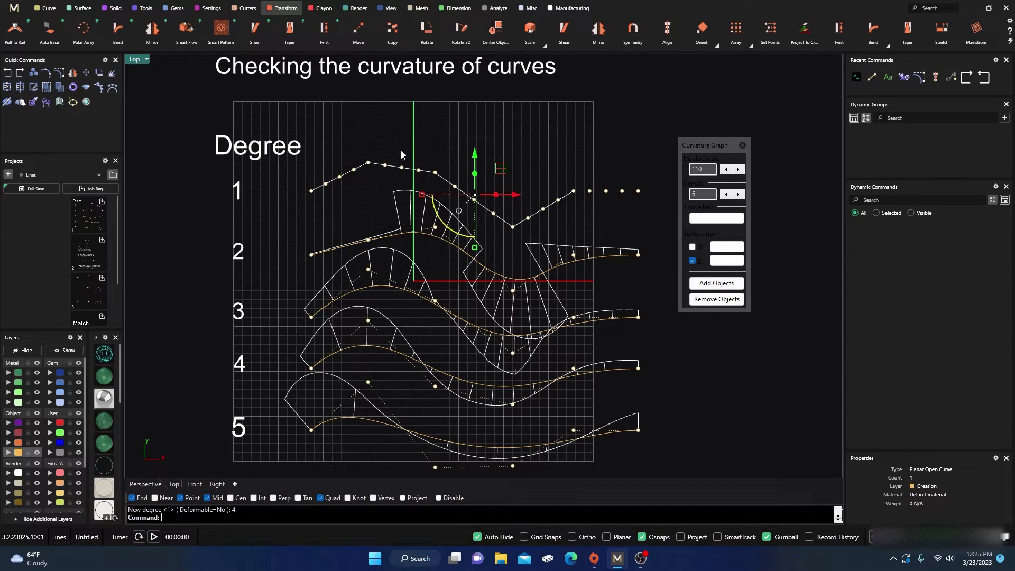
left_click(427, 151)
left_click(402, 168)
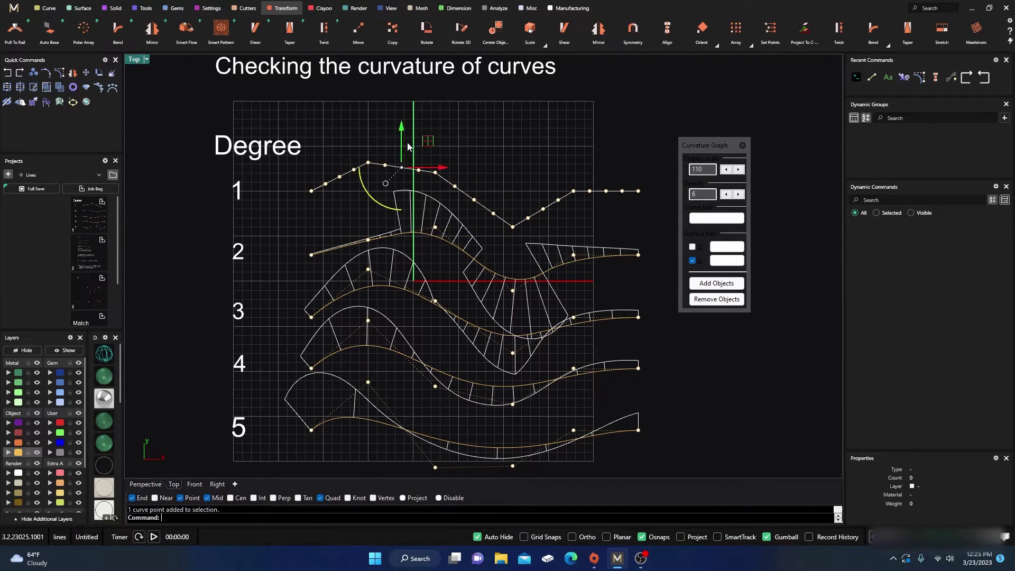
left_click_drag(402, 167, 430, 132)
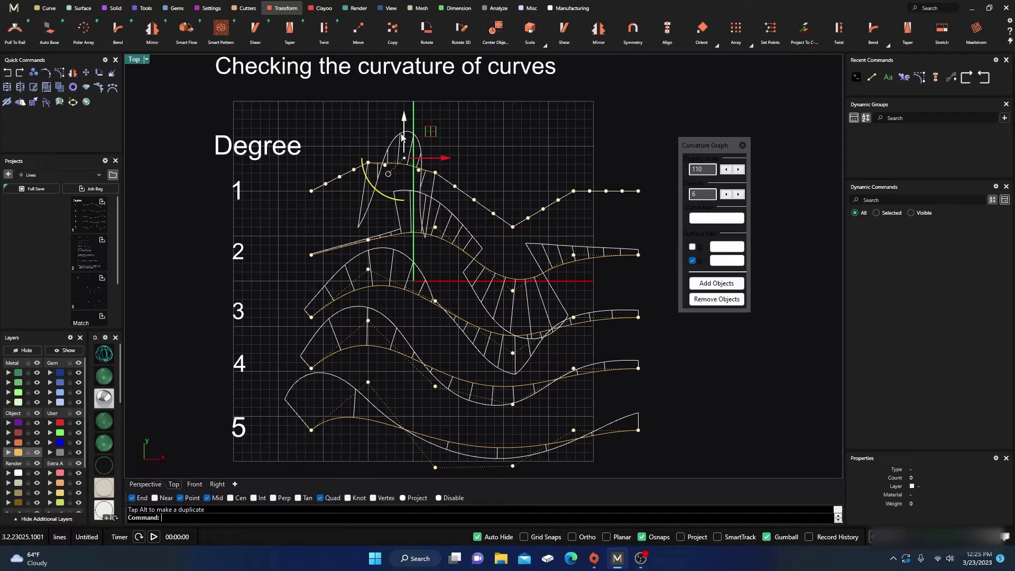
scroll(403, 164, "up", 3)
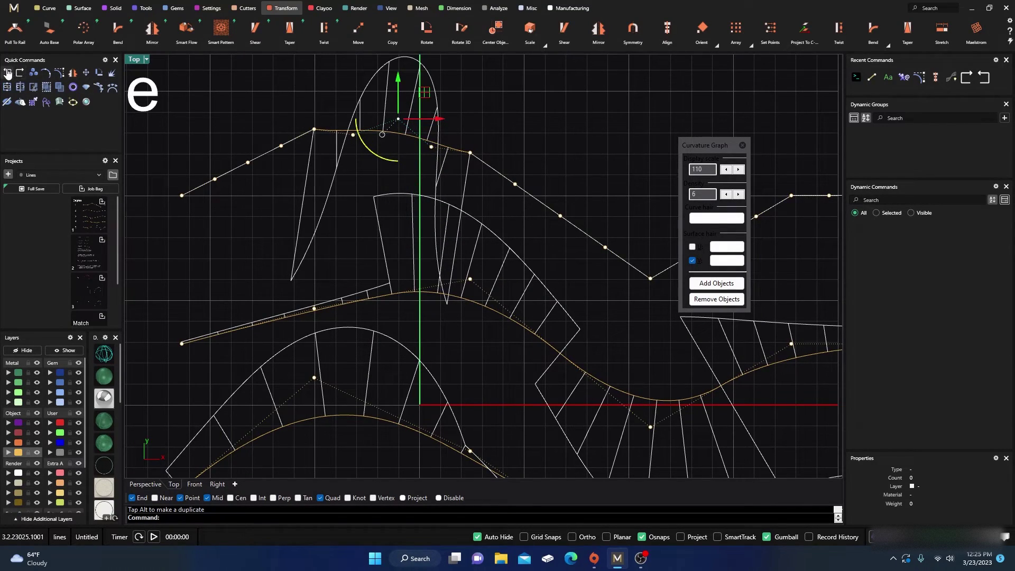
key("ctrl+z")
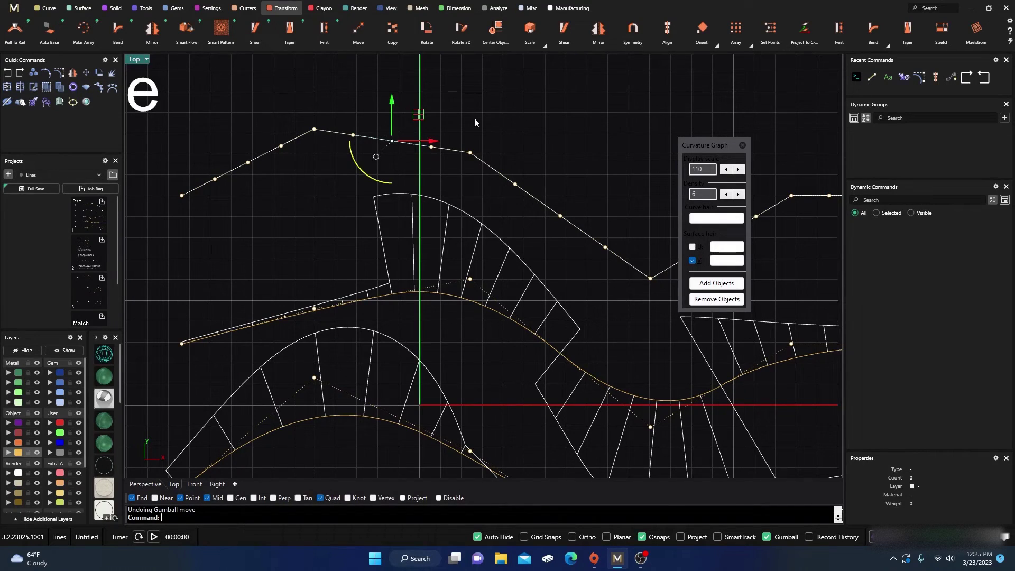
key("Escape")
left_click(470, 153)
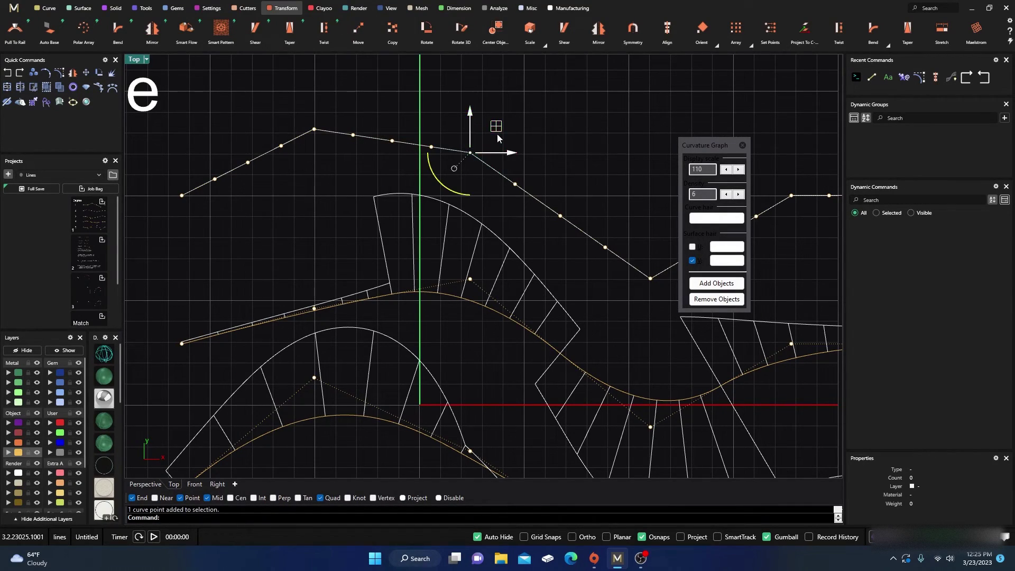
left_click_drag(497, 134, 512, 119)
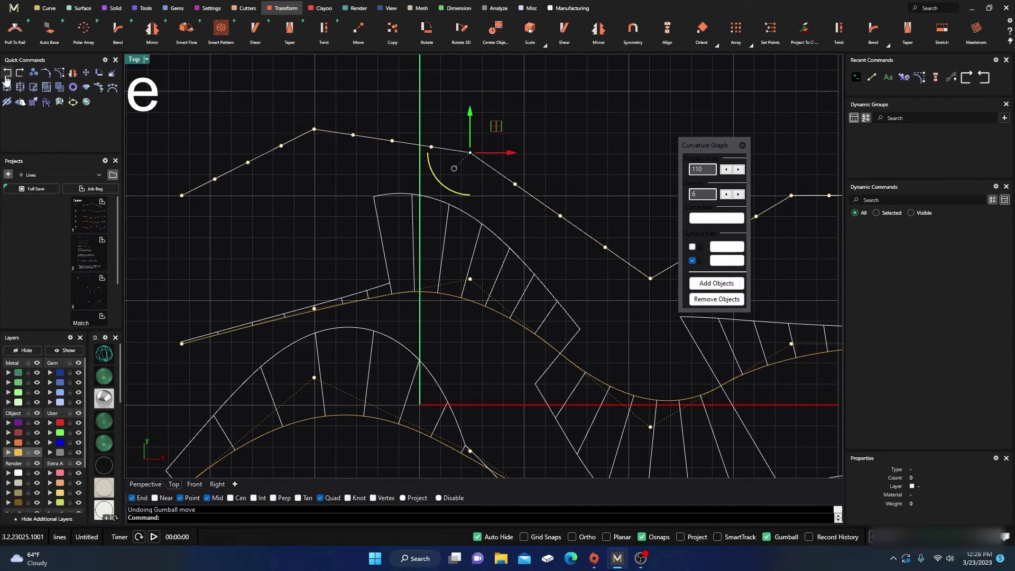
Undo the degree-4 change, reselect the polyline and run ChangeDegree, keeping the default degree
key("ctrl+z")
key("Escape")
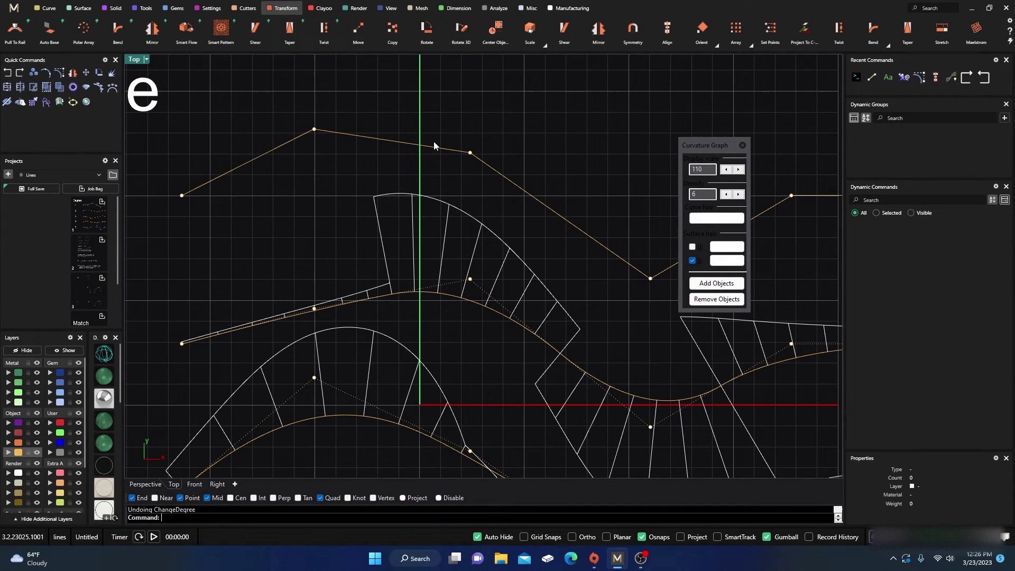
left_click(402, 142)
left_click(431, 169)
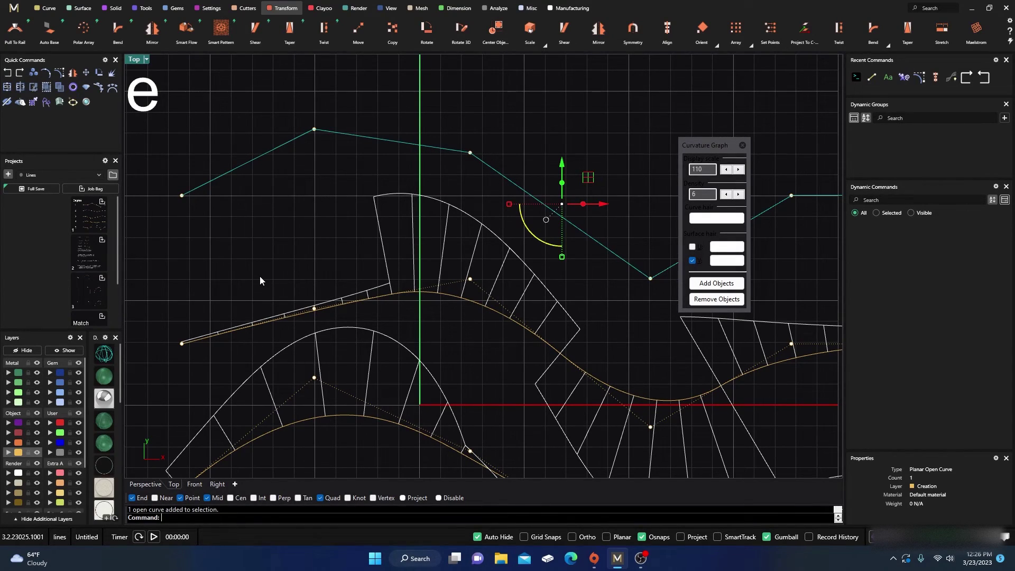
type("ChangeDegree")
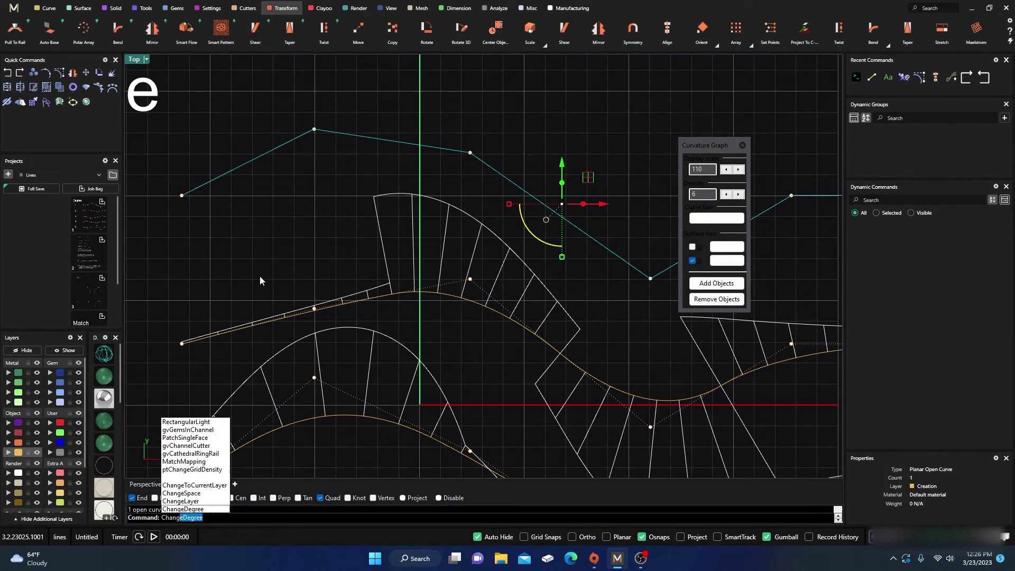
key("Return")
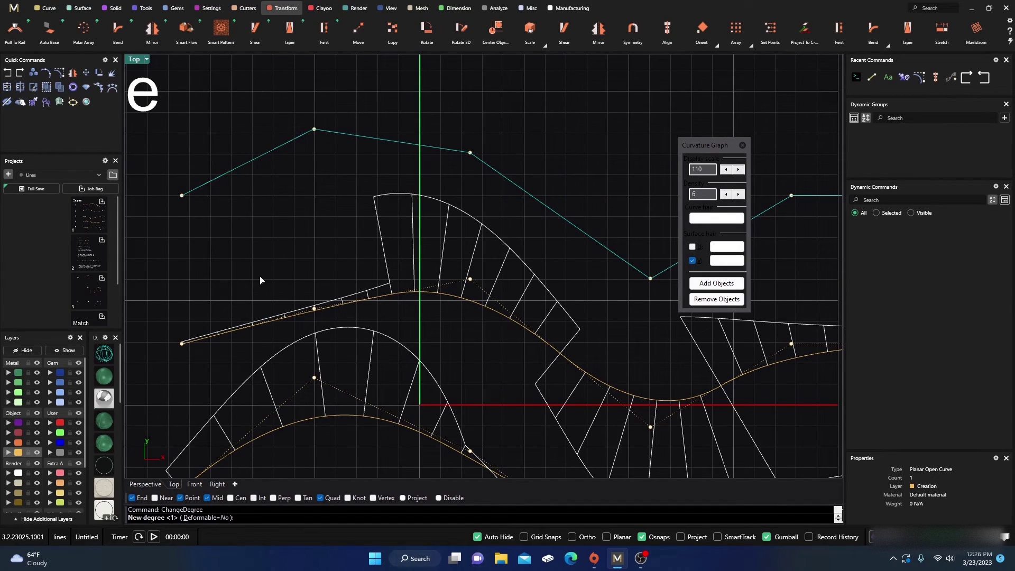
key("Return")
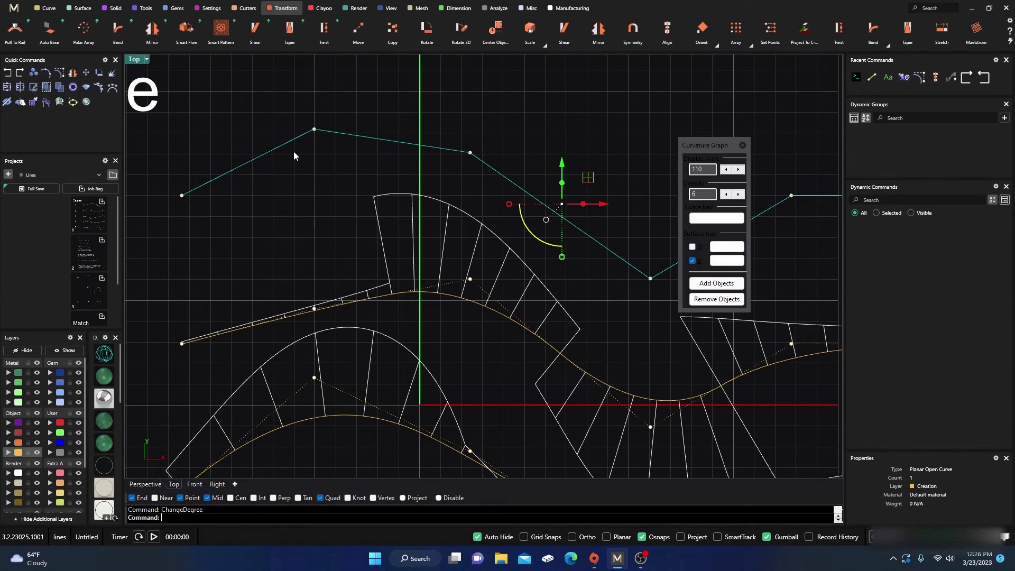
key("Escape")
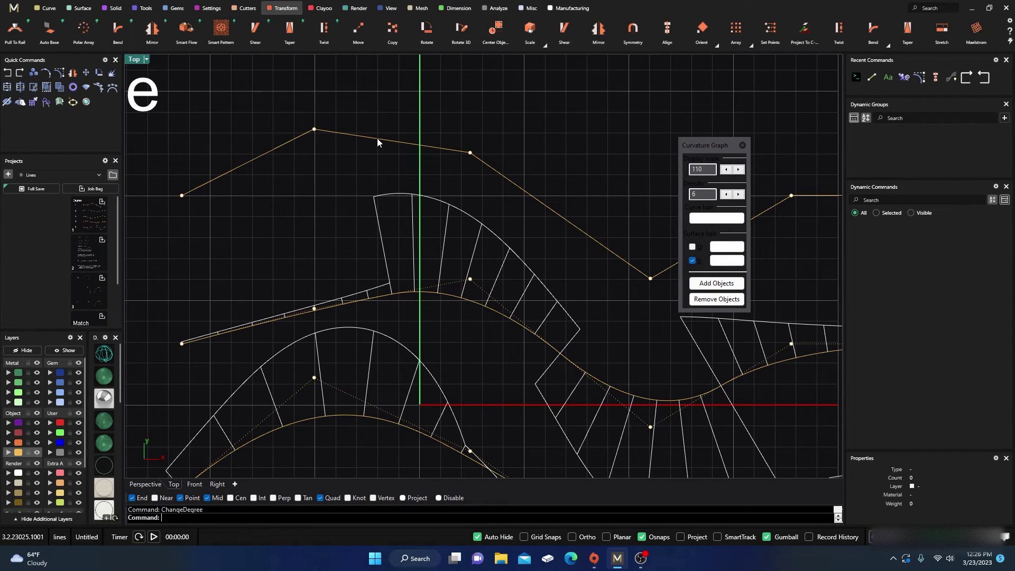
Rebuild the polyline with ChangeDegree as a deformable degree-3 curve
left_click(377, 139)
left_click(405, 168)
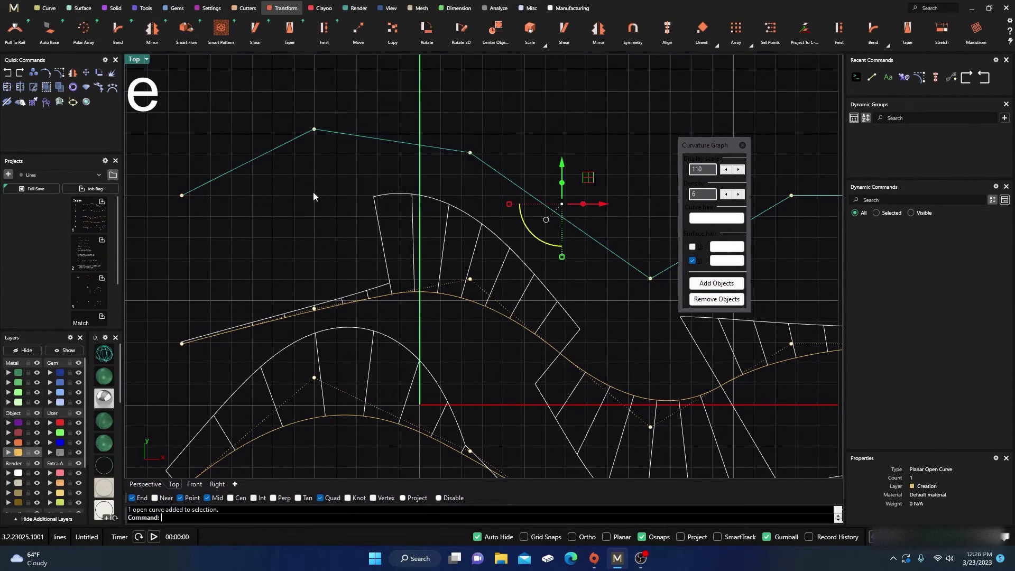
type("ChangeDegree")
key("Return")
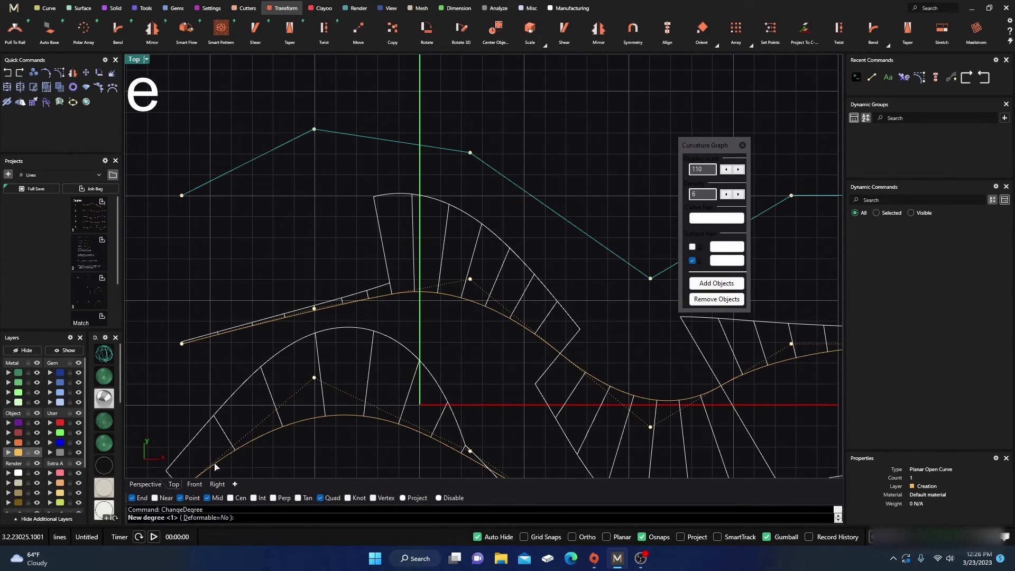
left_click(208, 518)
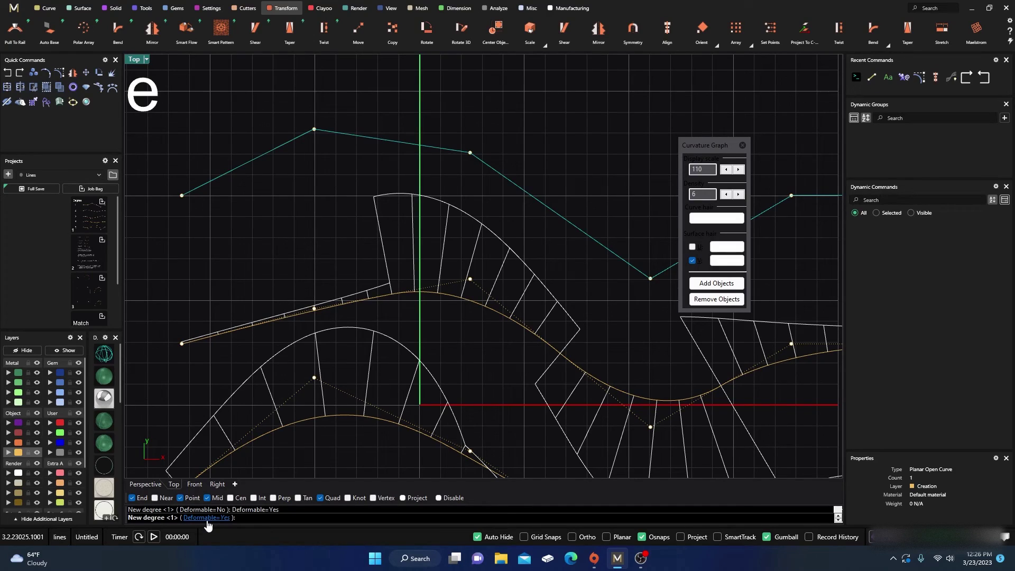
type("3")
key("Return")
scroll(260, 289, "down", 3)
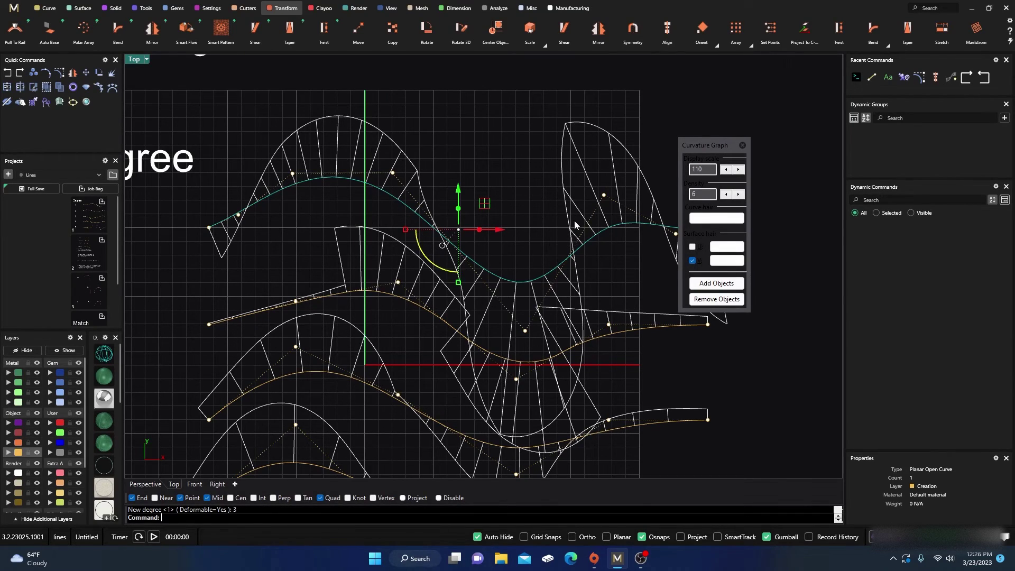
scroll(301, 271, "down", 2)
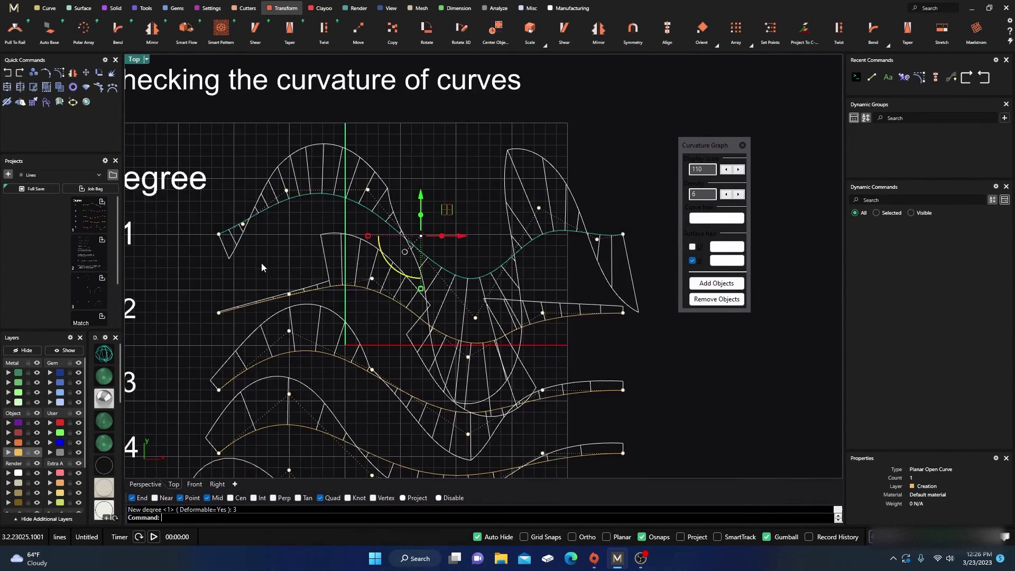
right_click_drag(344, 248, 298, 237)
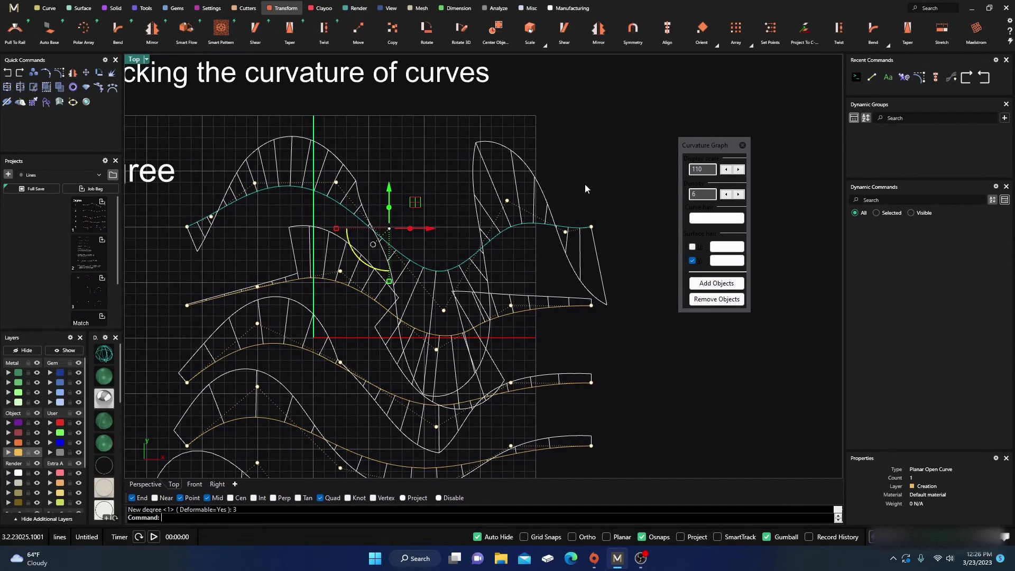
right_click_drag(585, 184, 606, 176)
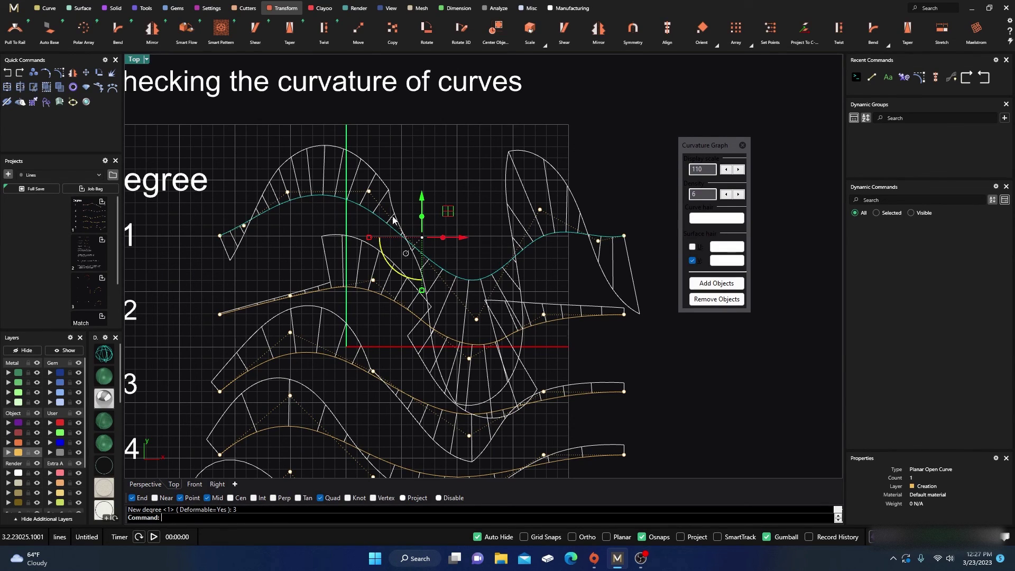
scroll(351, 231, "down", 2)
scroll(350, 231, "down", 1)
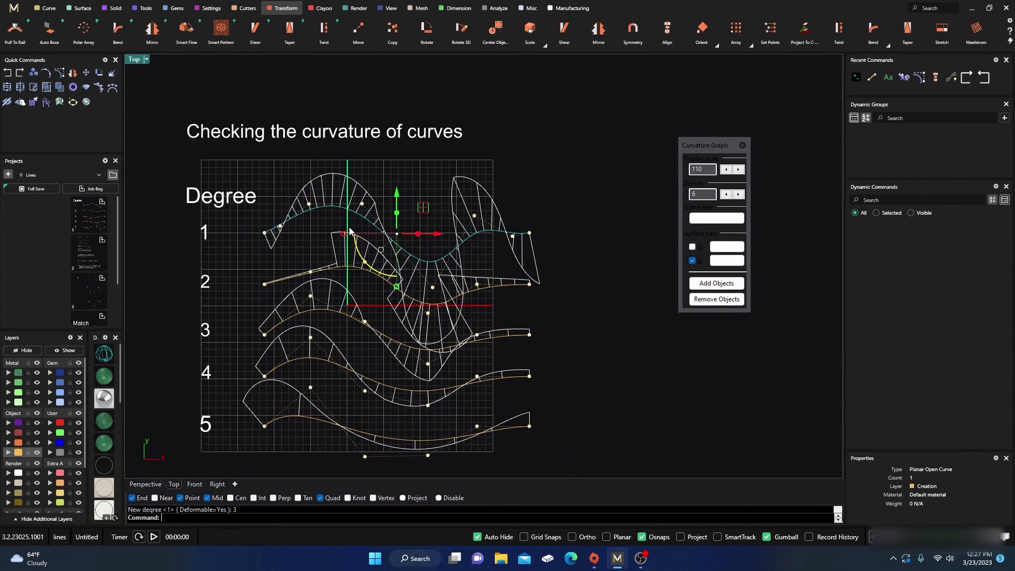
scroll(350, 231, "up", 3)
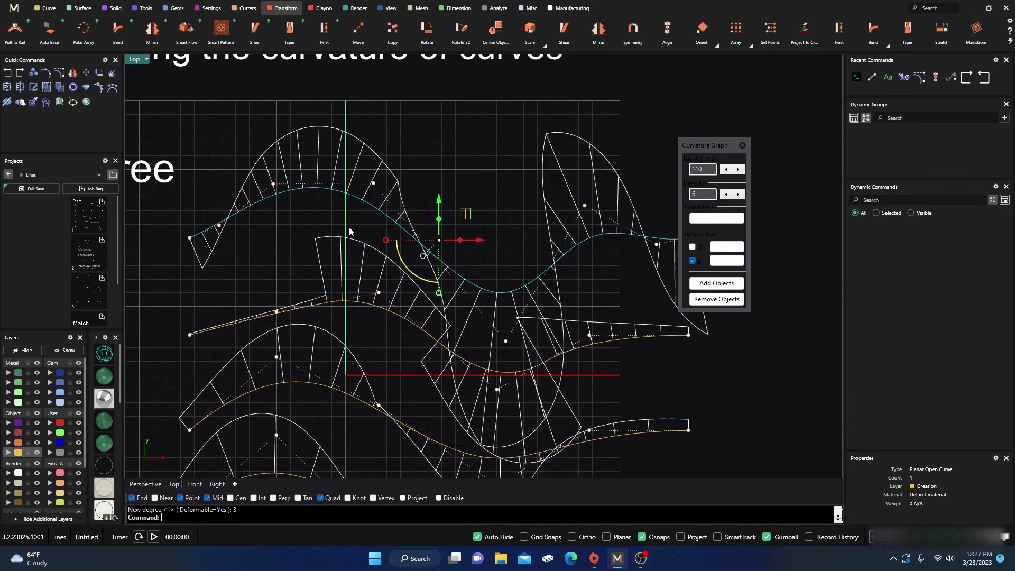
scroll(349, 231, "up", 1)
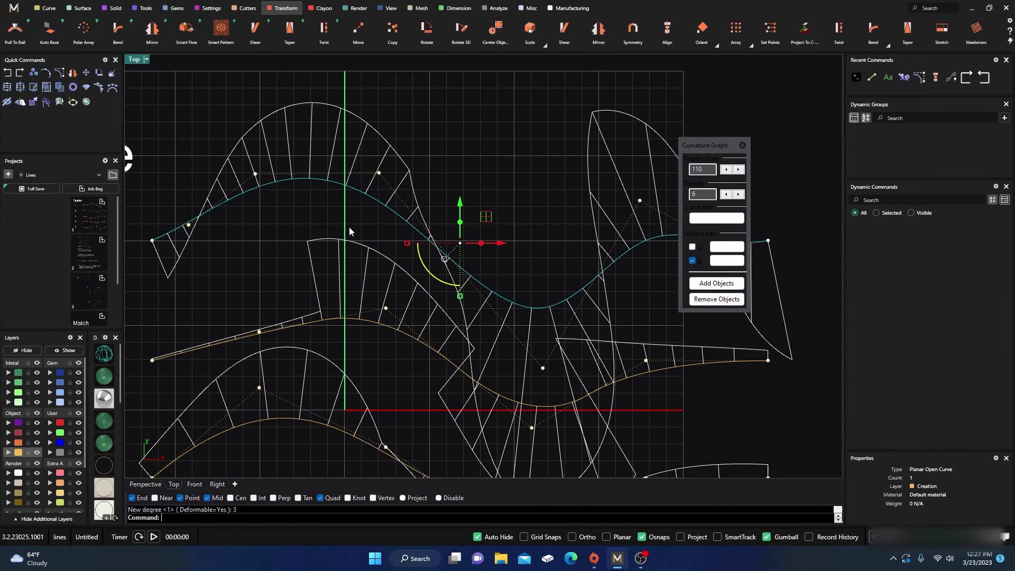
scroll(349, 231, "down", 2)
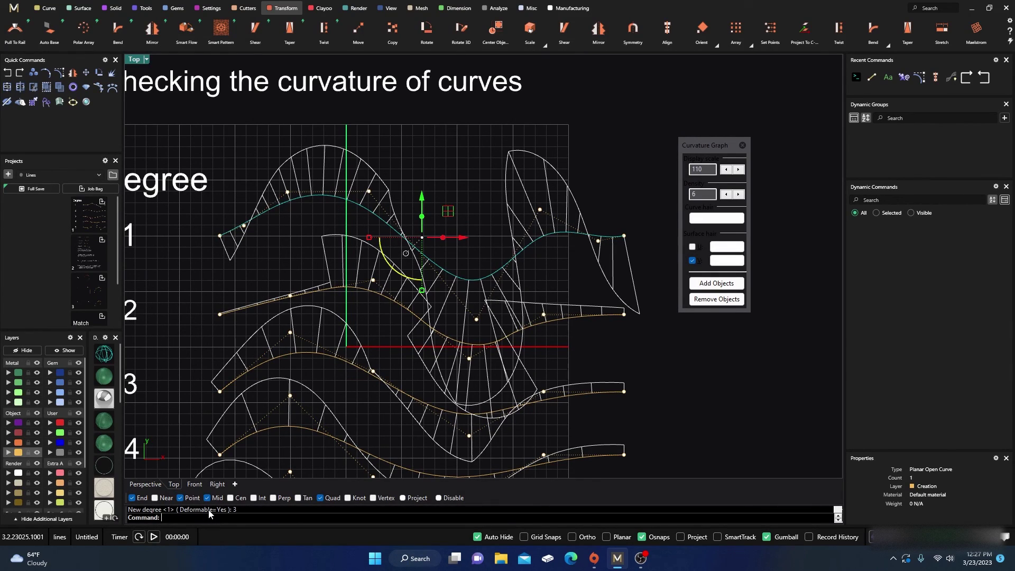
scroll(331, 290, "down", 3)
right_click_drag(352, 296, 362, 257)
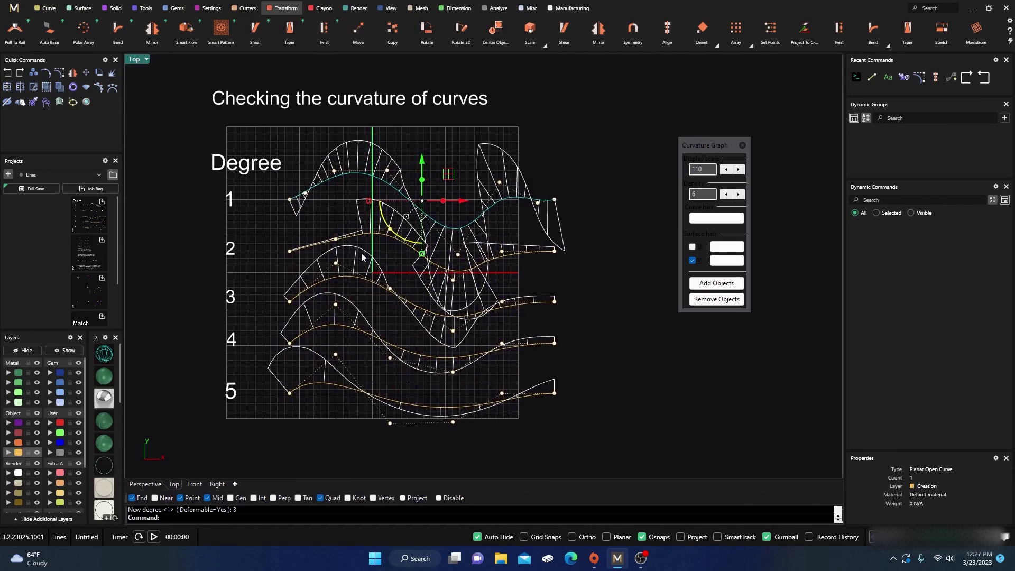